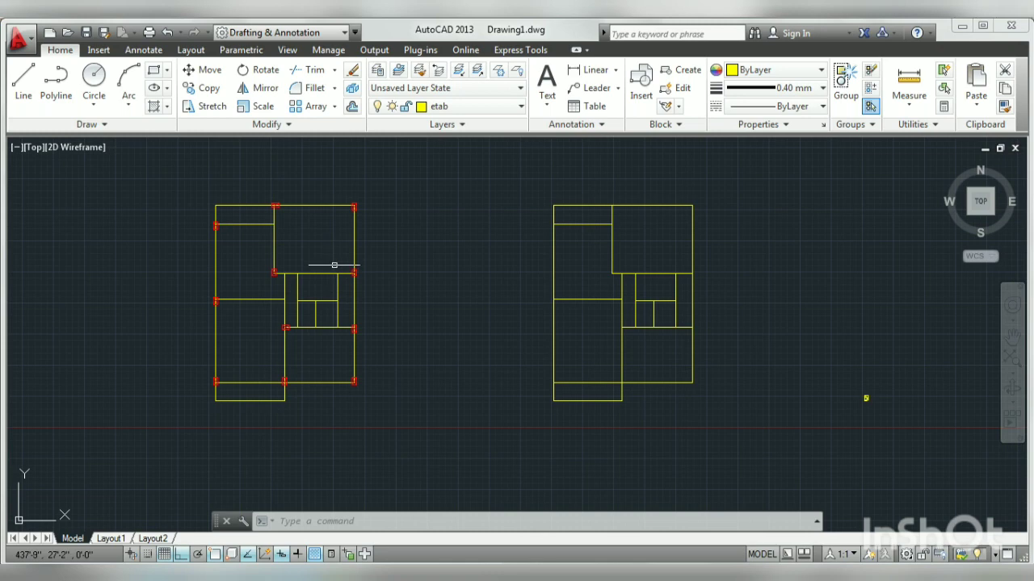
Examine the floor plan with red column markers and the matching centre-line plan beside it
scroll(369, 286, down, 2)
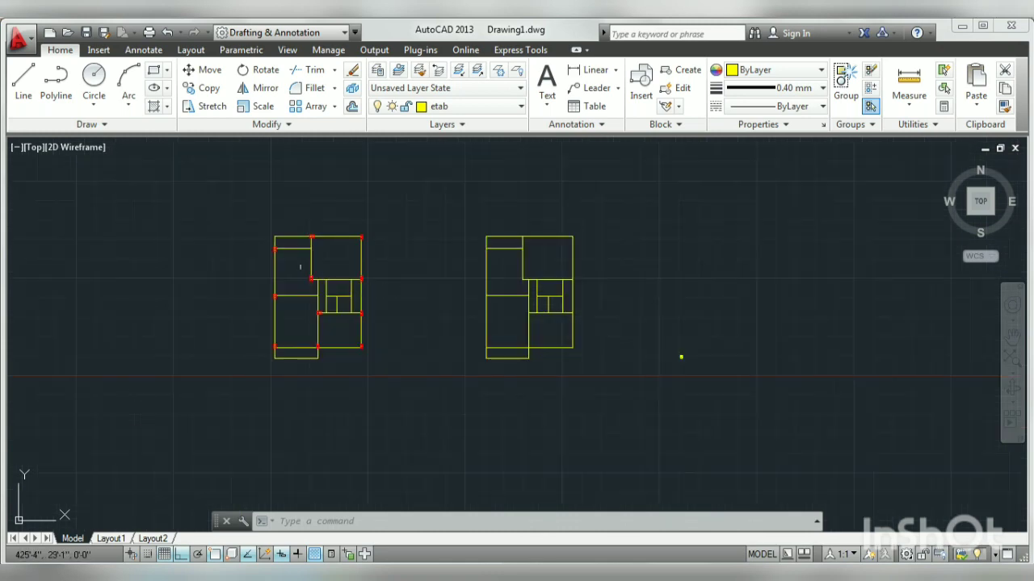
scroll(278, 247, up, 2)
scroll(310, 371, up, 4)
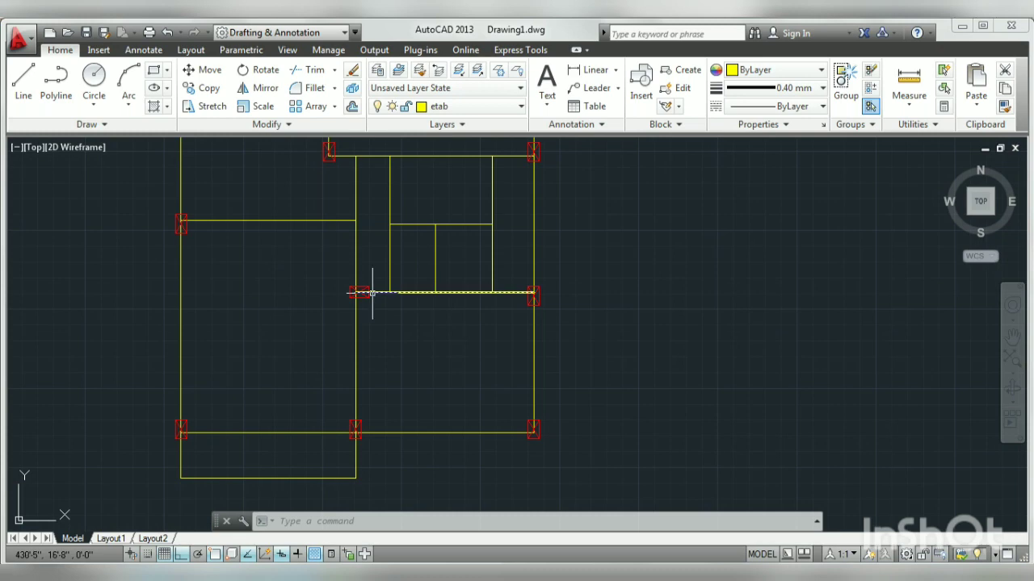
scroll(347, 289, down, 4)
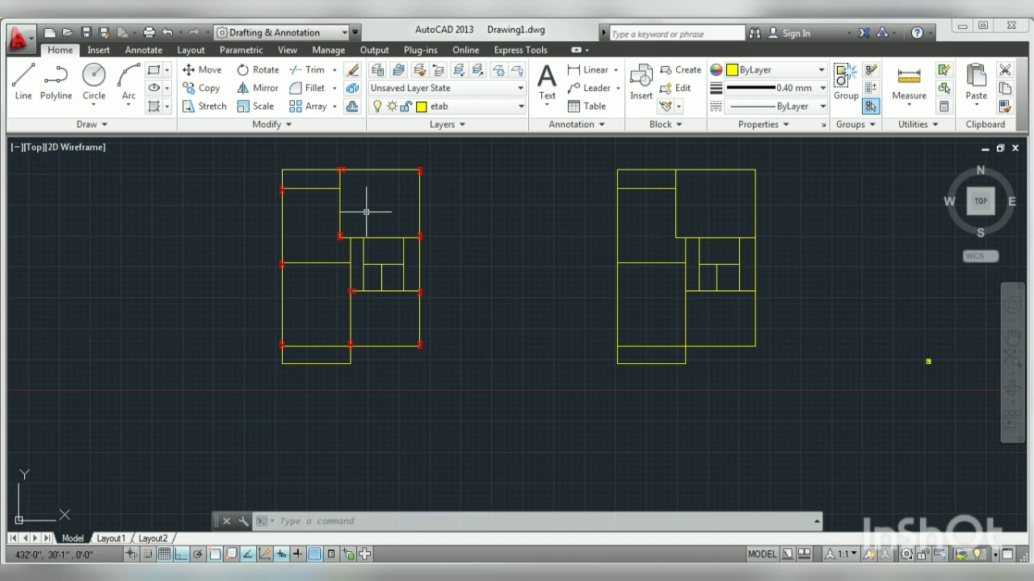
scroll(366, 211, up, 2)
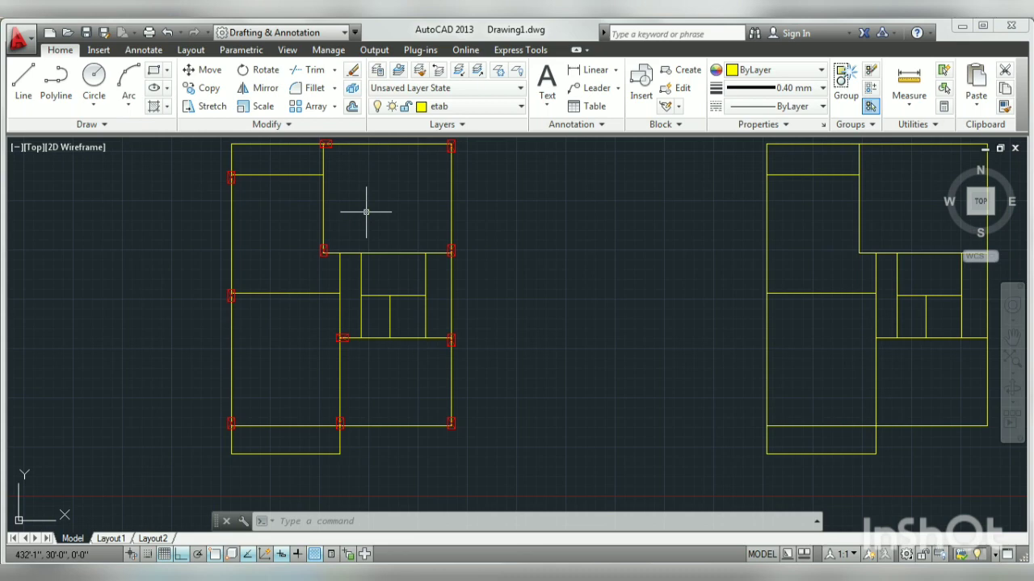
scroll(366, 212, down, 2)
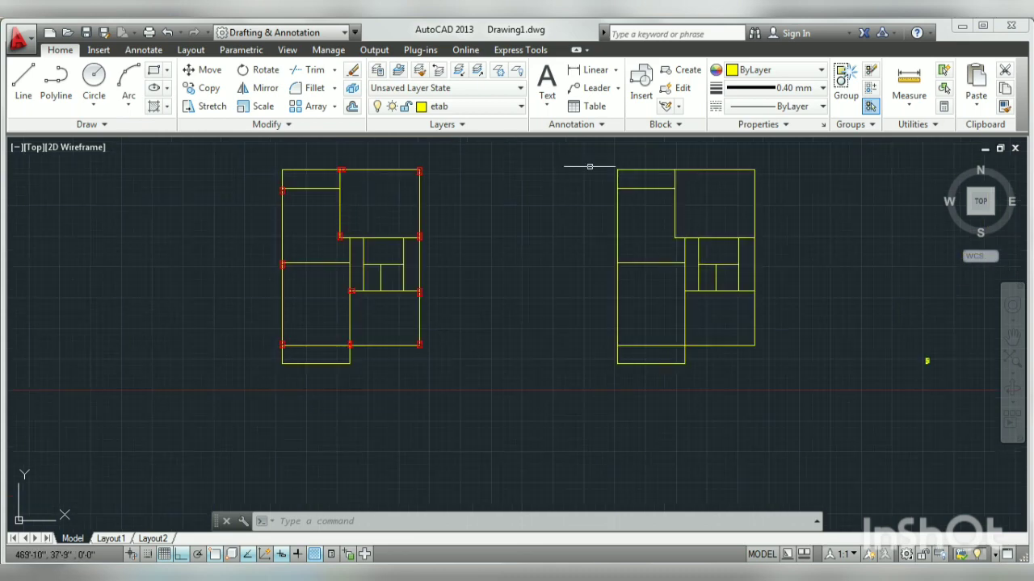
click(586, 163)
click(782, 395)
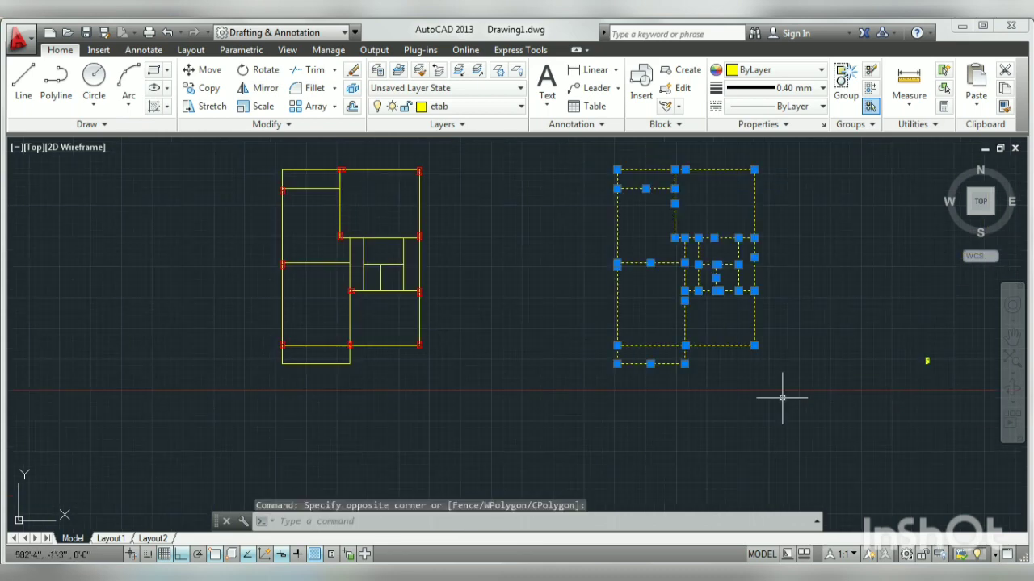
key(Escape)
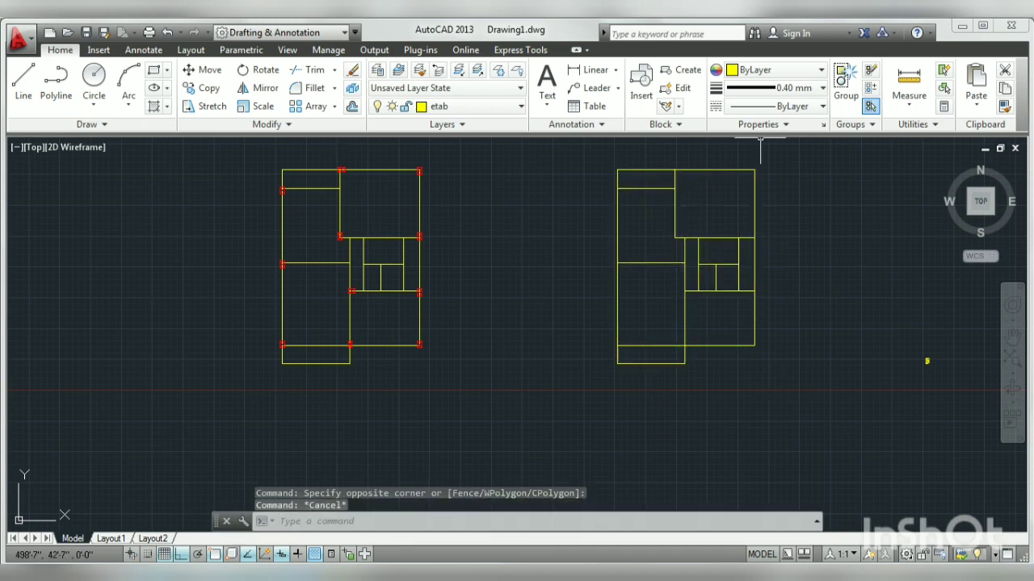
Switch from AutoCAD to the ETABS window with the STANDARD FILE model
click(445, 575)
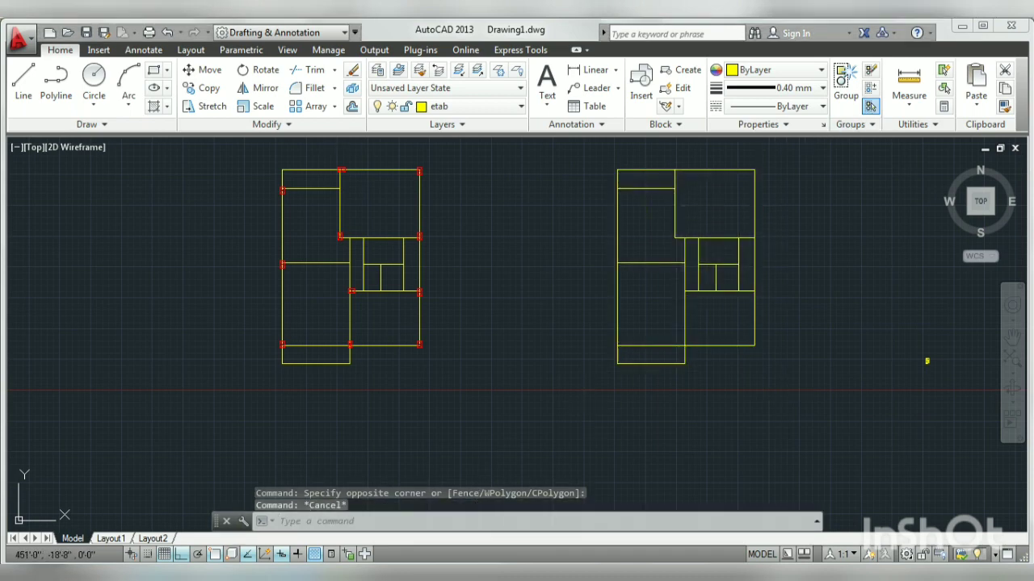
click(965, 22)
click(961, 10)
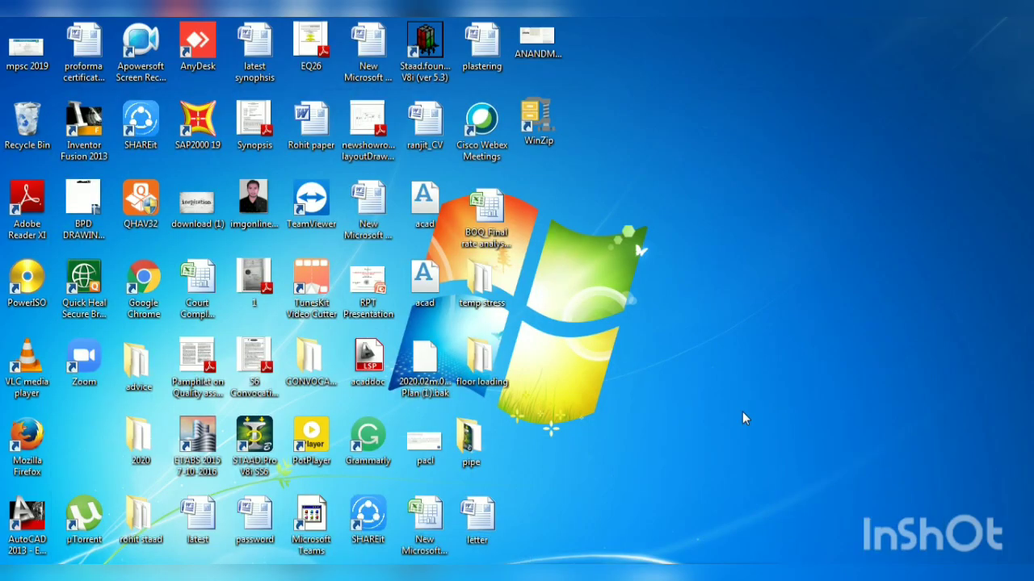
click(442, 576)
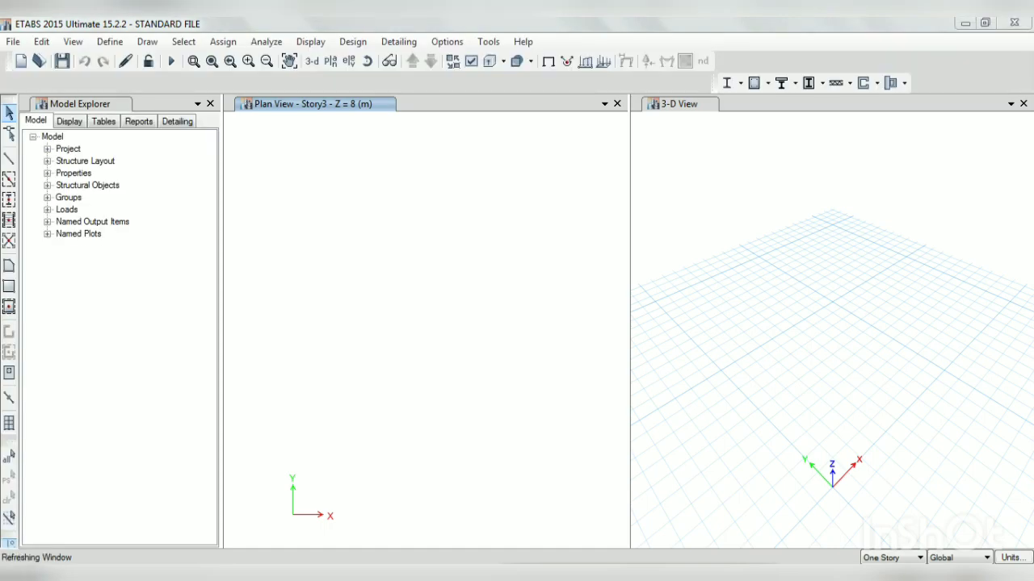
click(961, 25)
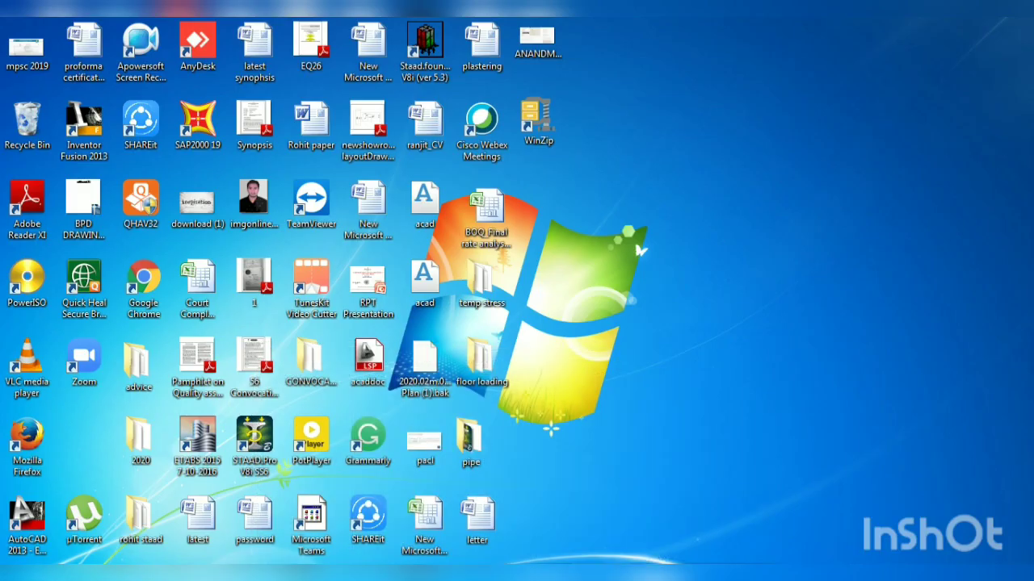
click(362, 443)
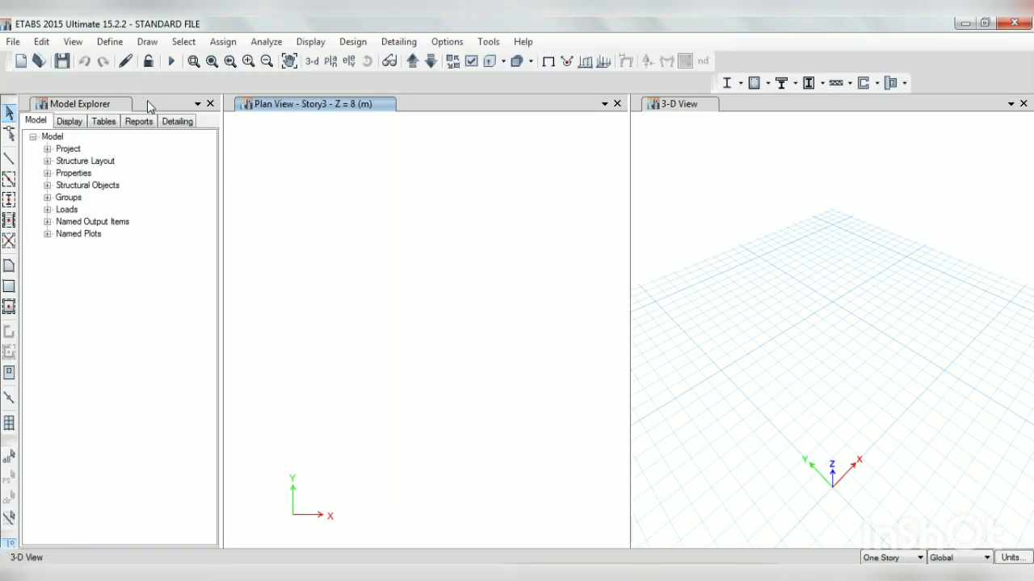
Start a DXF architectural grid import and load the etab cl file from the december project folder on drive G
click(13, 43)
mouse_move(115, 176)
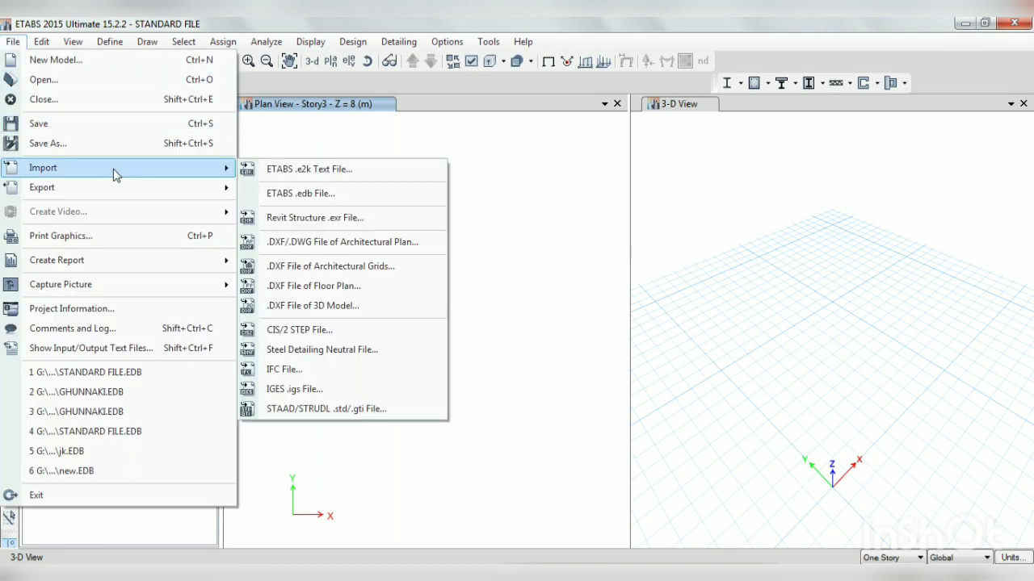
click(351, 269)
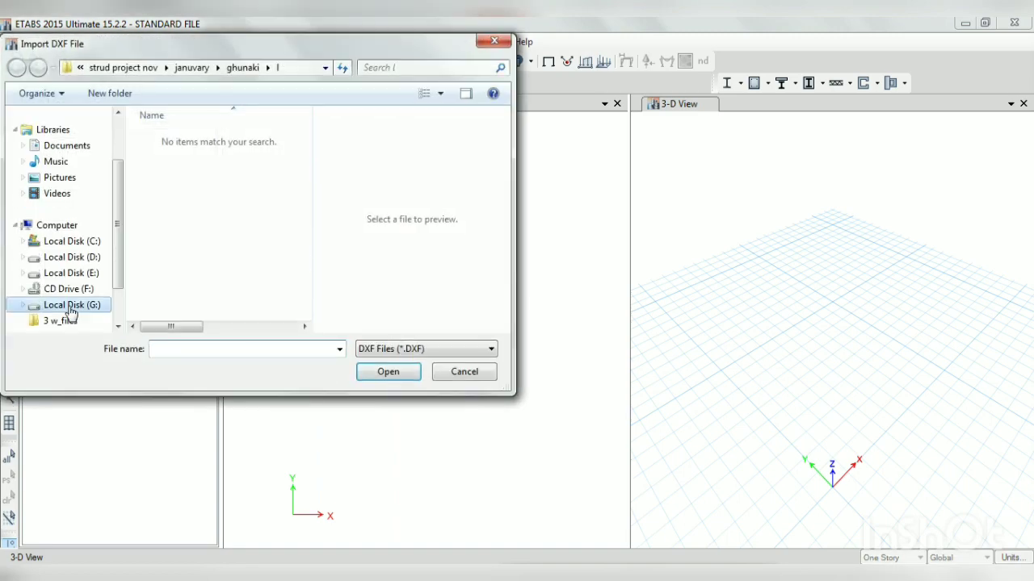
click(70, 307)
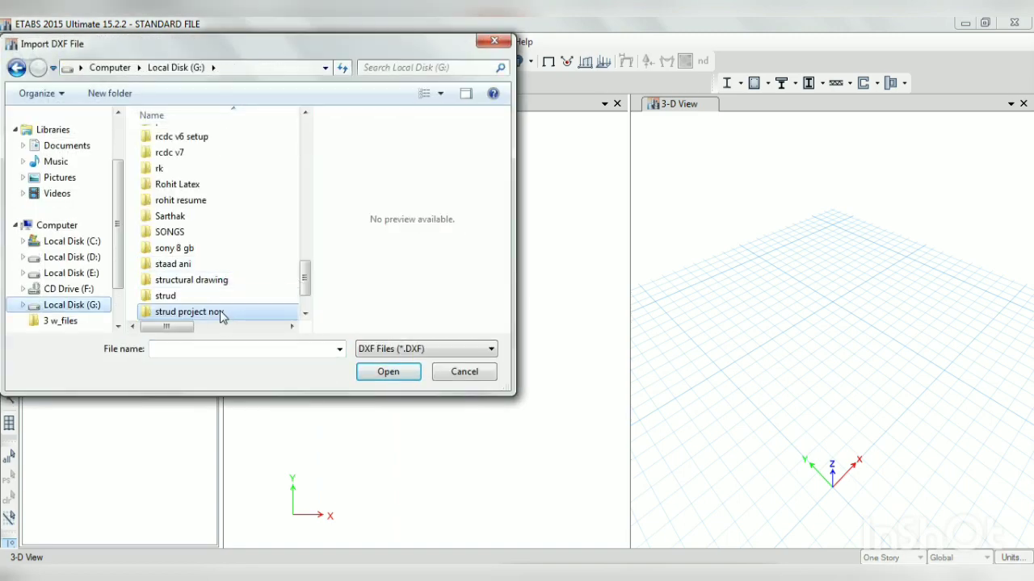
double_click(222, 314)
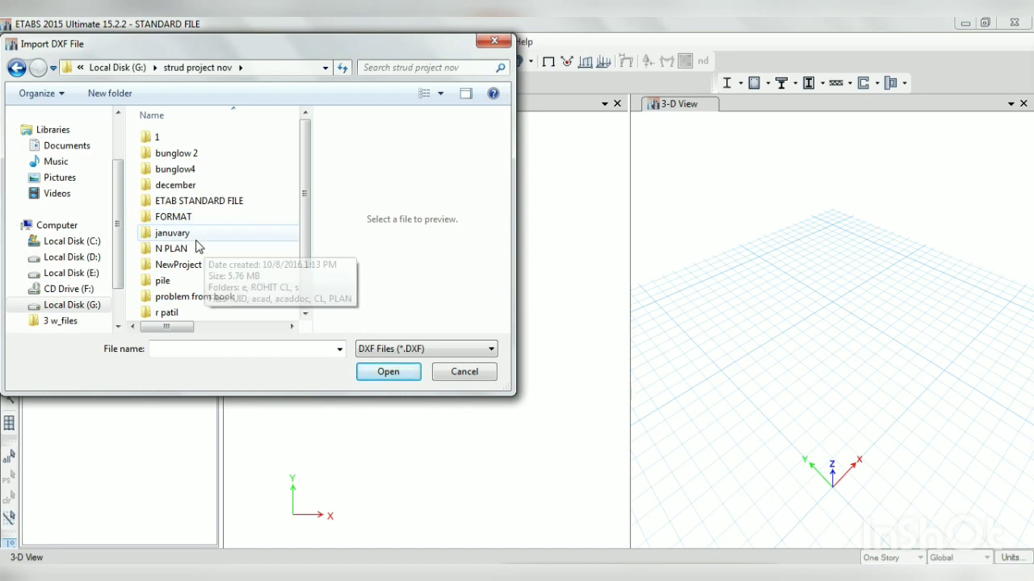
double_click(184, 185)
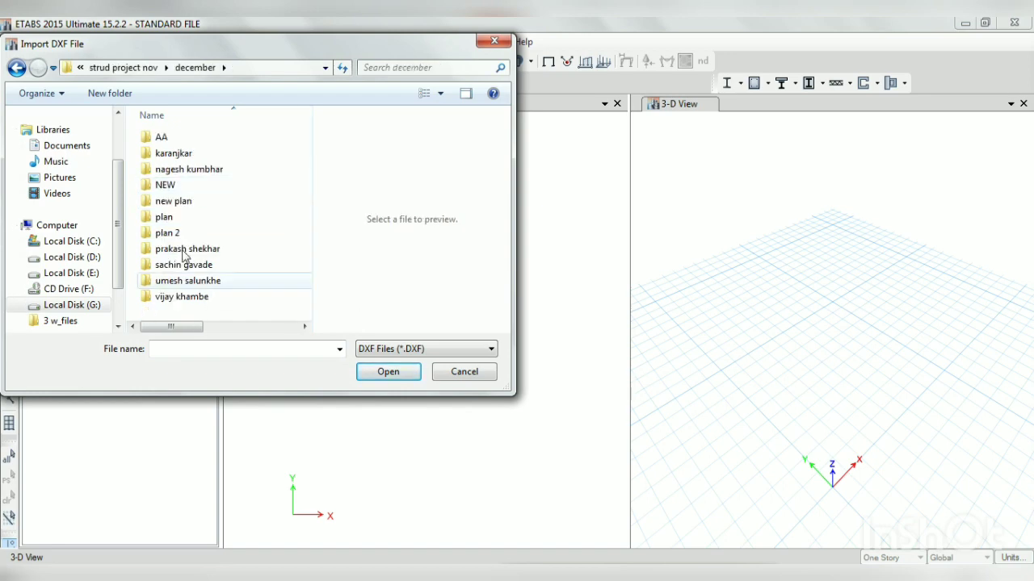
double_click(185, 298)
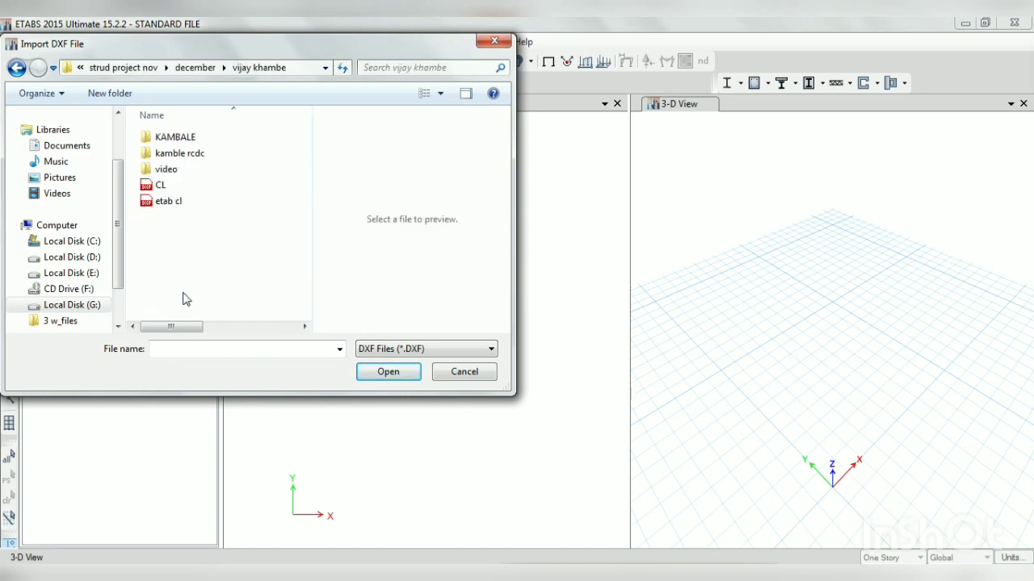
click(165, 204)
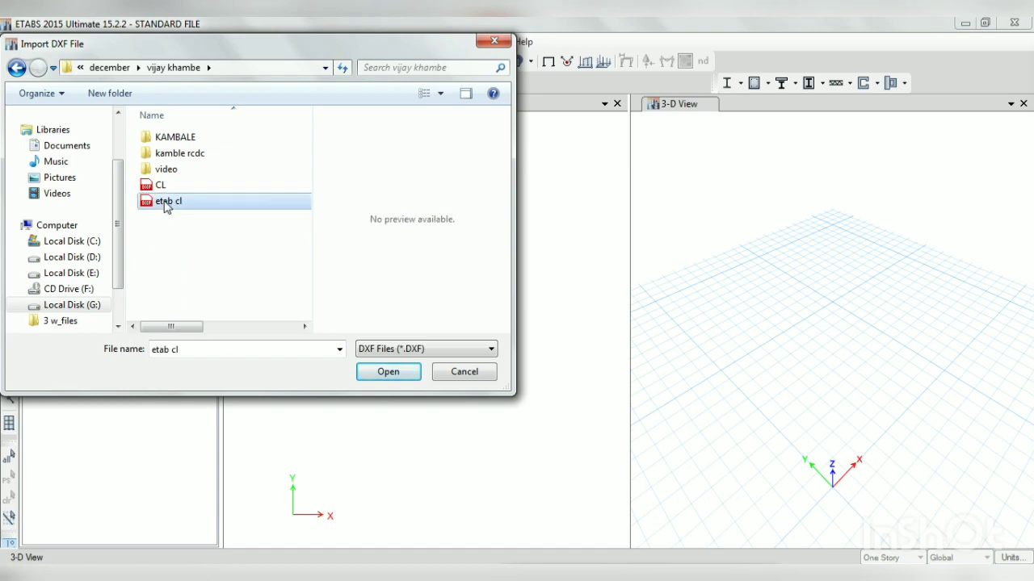
click(368, 372)
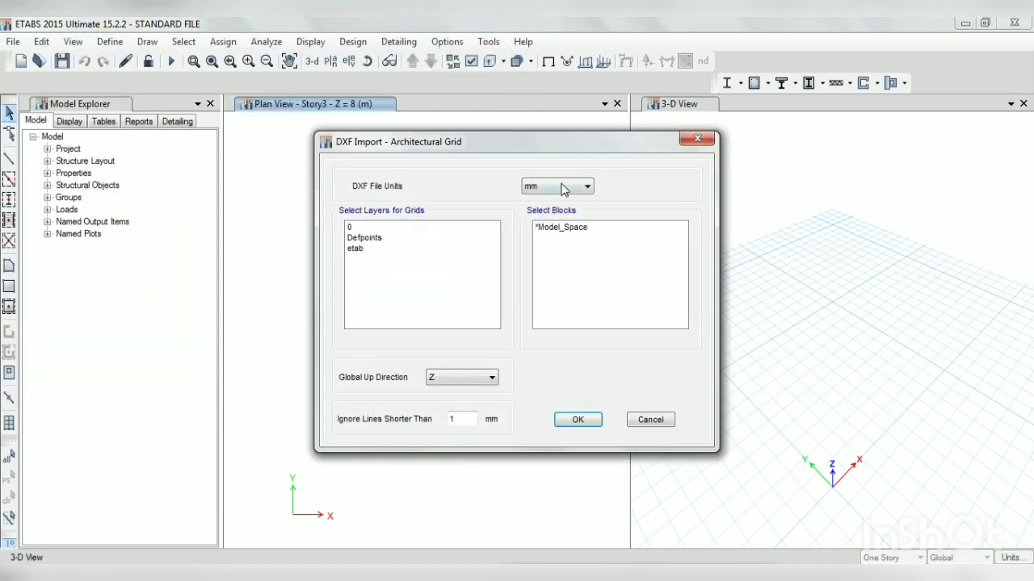
Import the grids from the etab layer with the DXF file units set to m
click(563, 188)
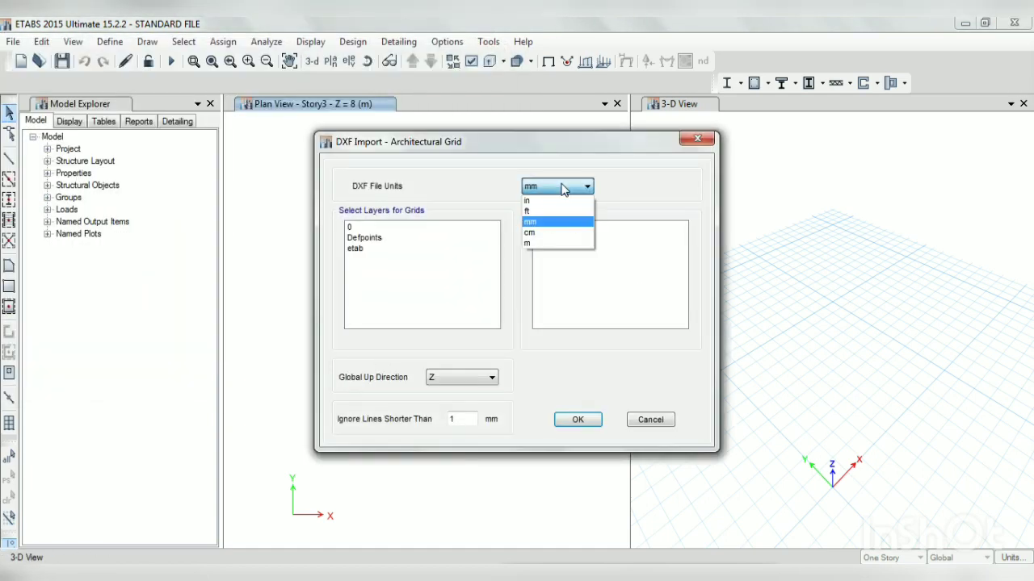
click(533, 243)
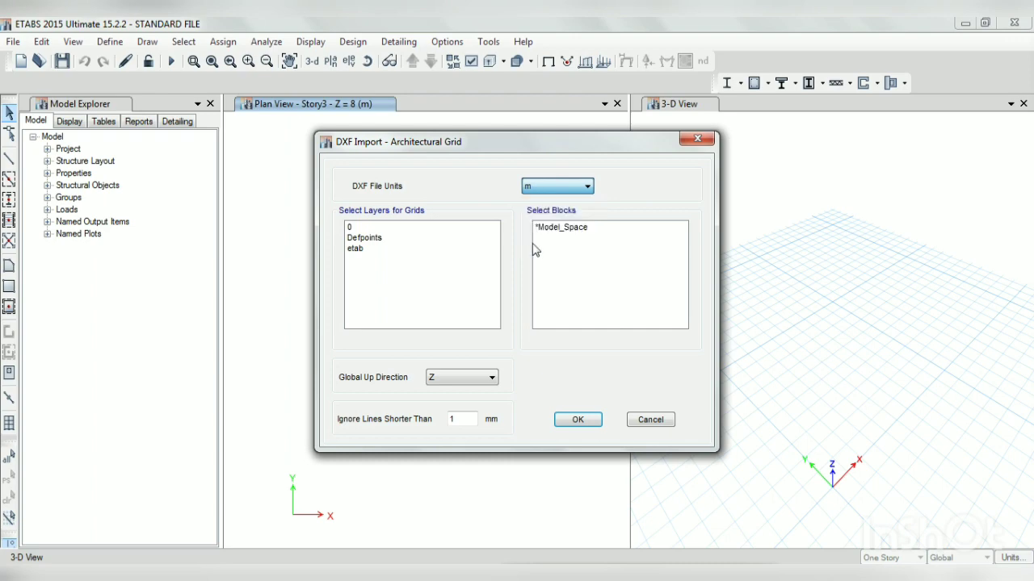
click(357, 250)
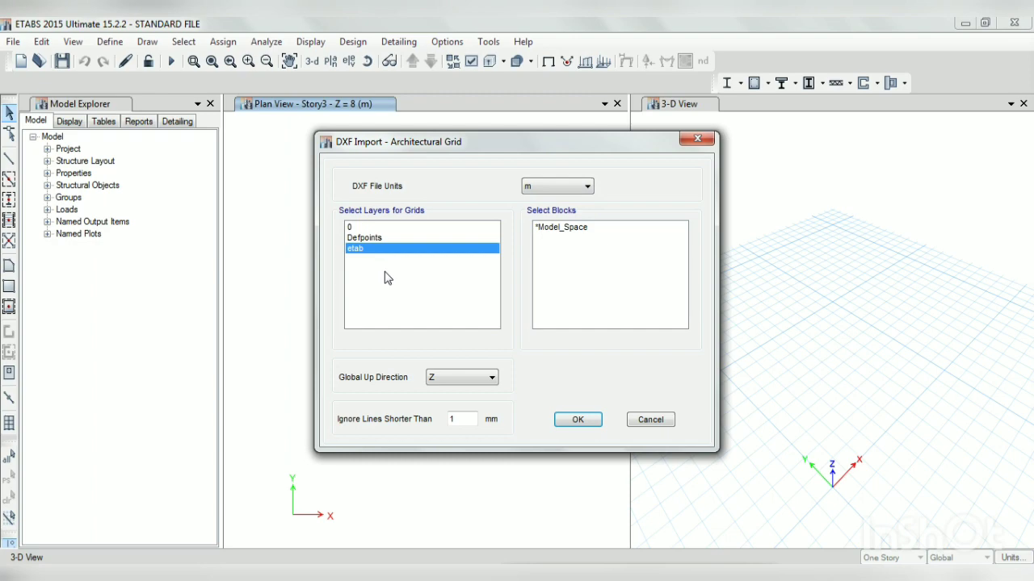
click(576, 419)
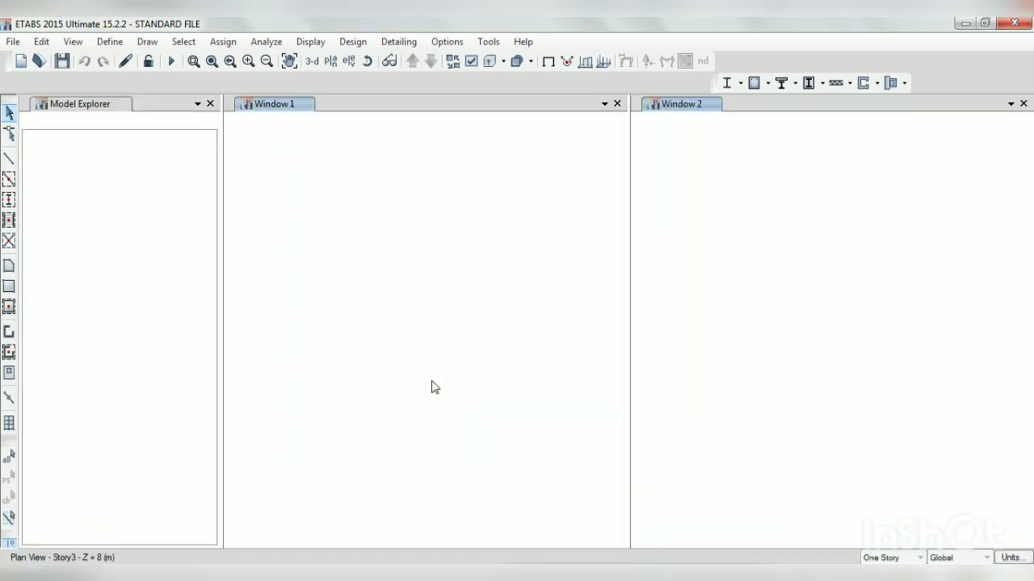
Save the model as STANDARD FILE in the video folder, replacing the existing file
key(ctrl+shift+s)
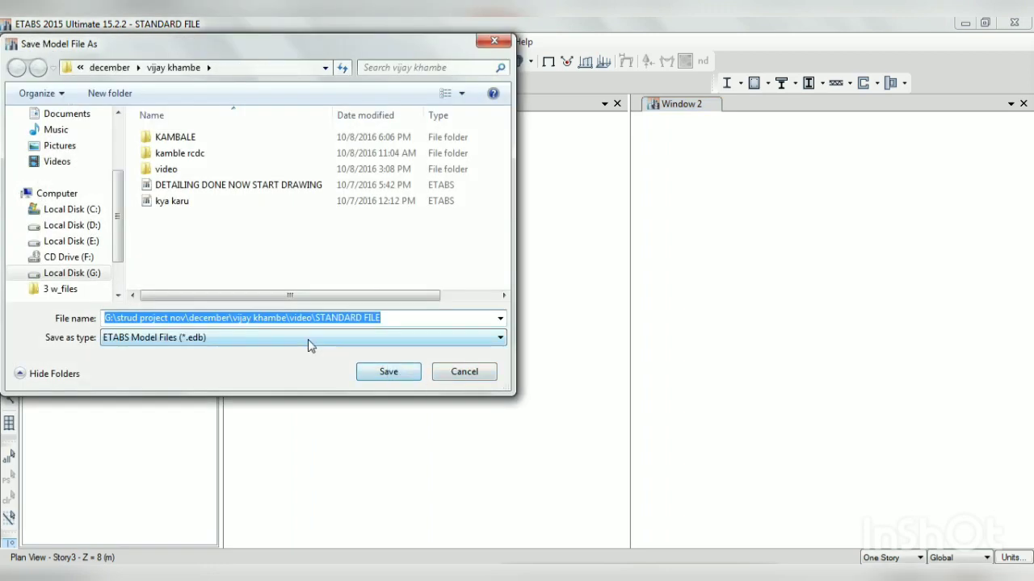
click(396, 376)
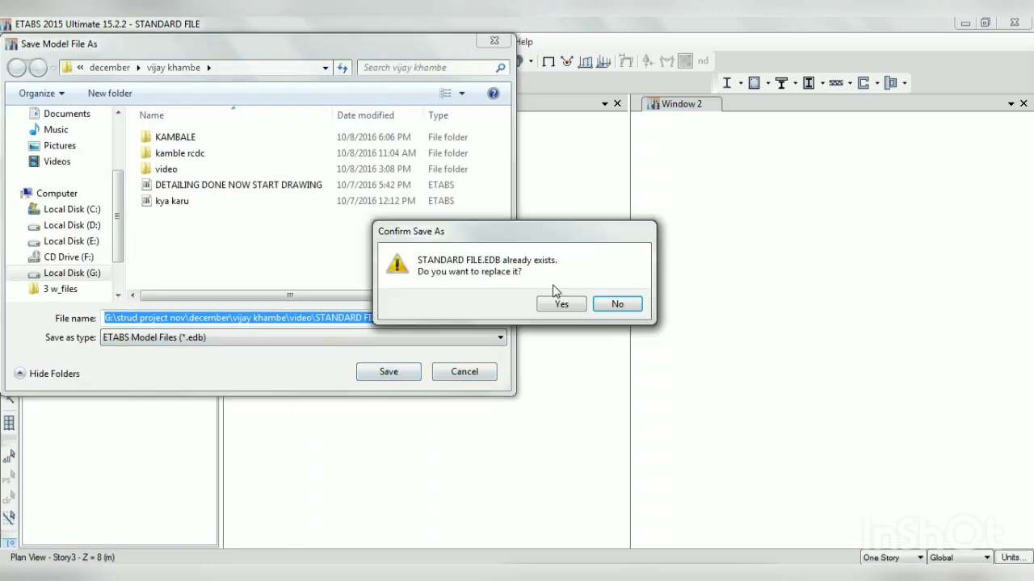
click(555, 305)
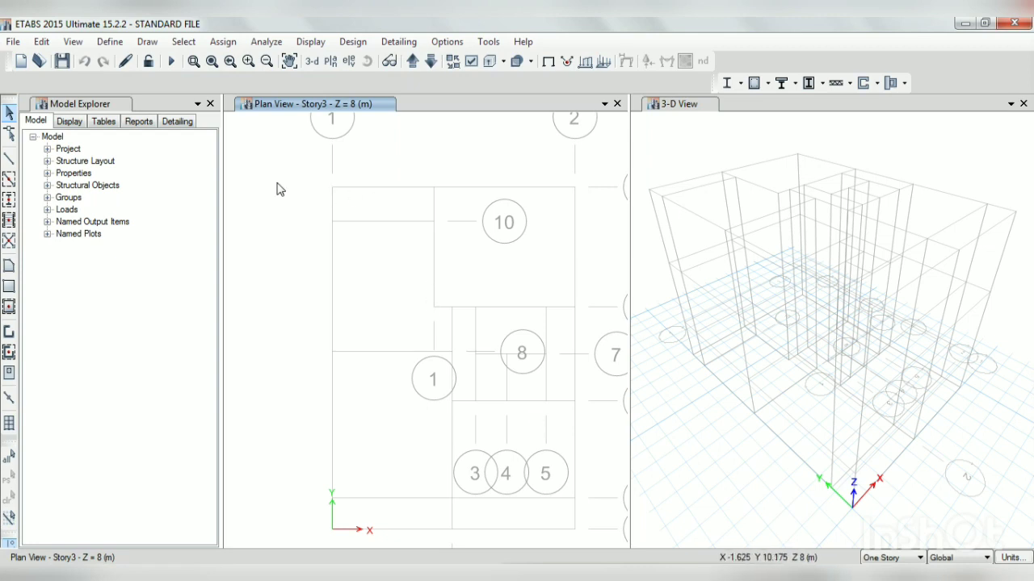
Review the list of defined material properties
click(112, 42)
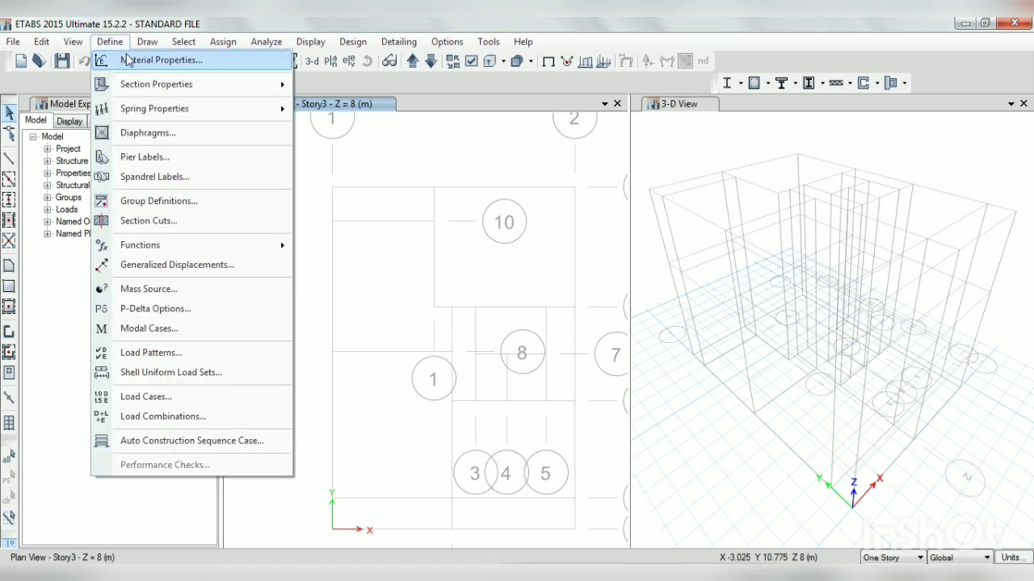
click(128, 60)
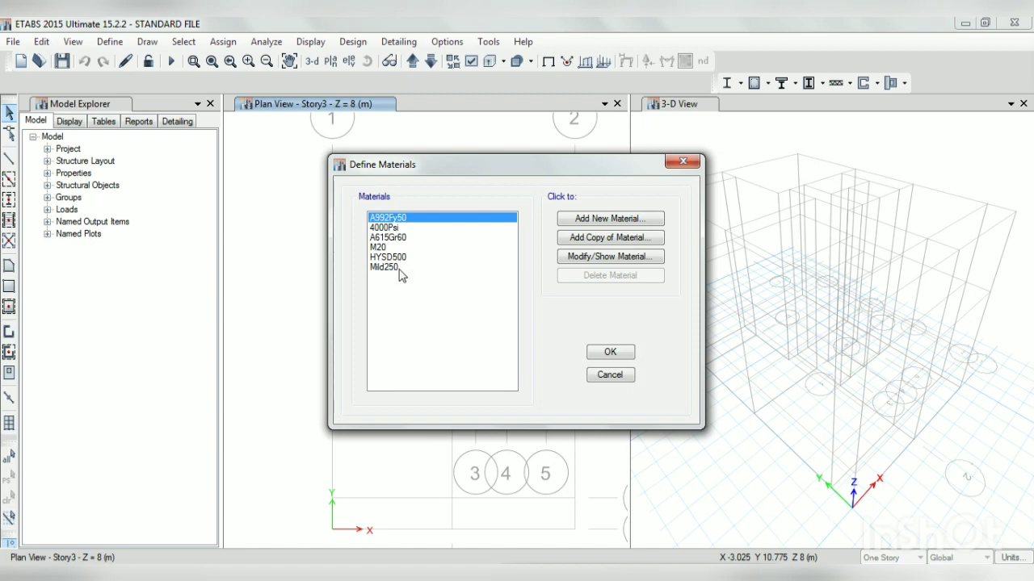
click(608, 353)
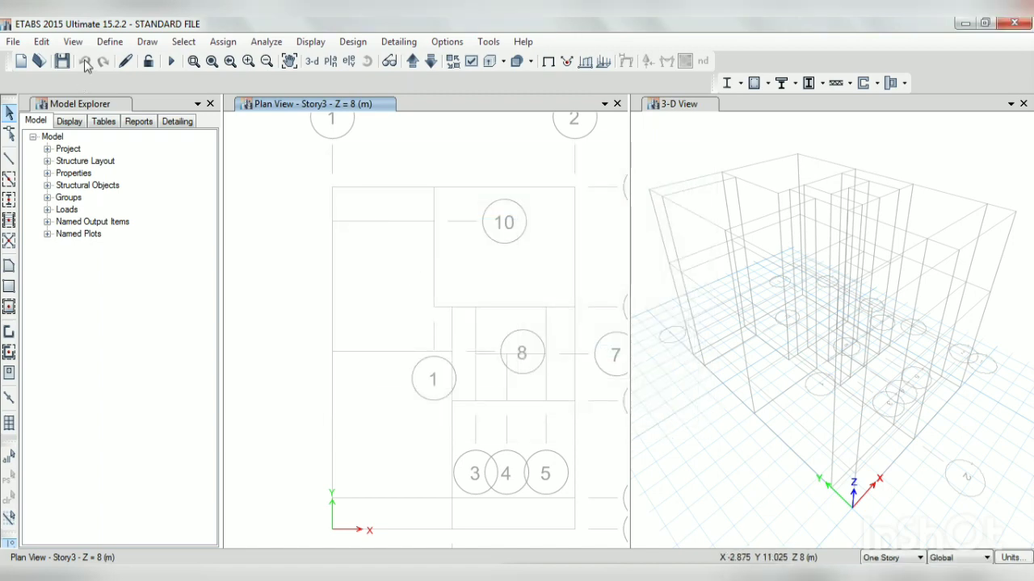
Review the defined beam and column frame sections
click(110, 42)
mouse_move(151, 85)
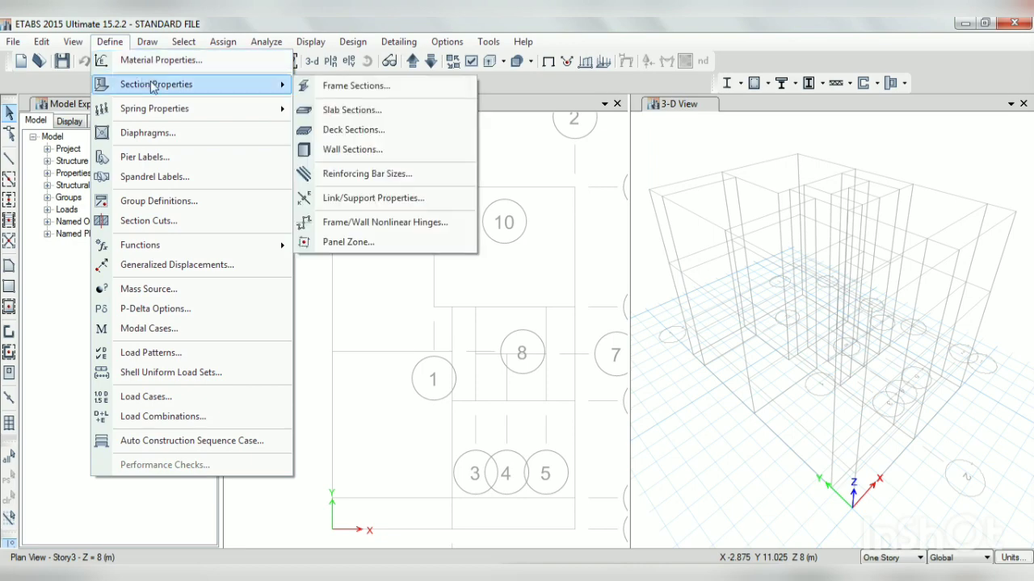
click(355, 85)
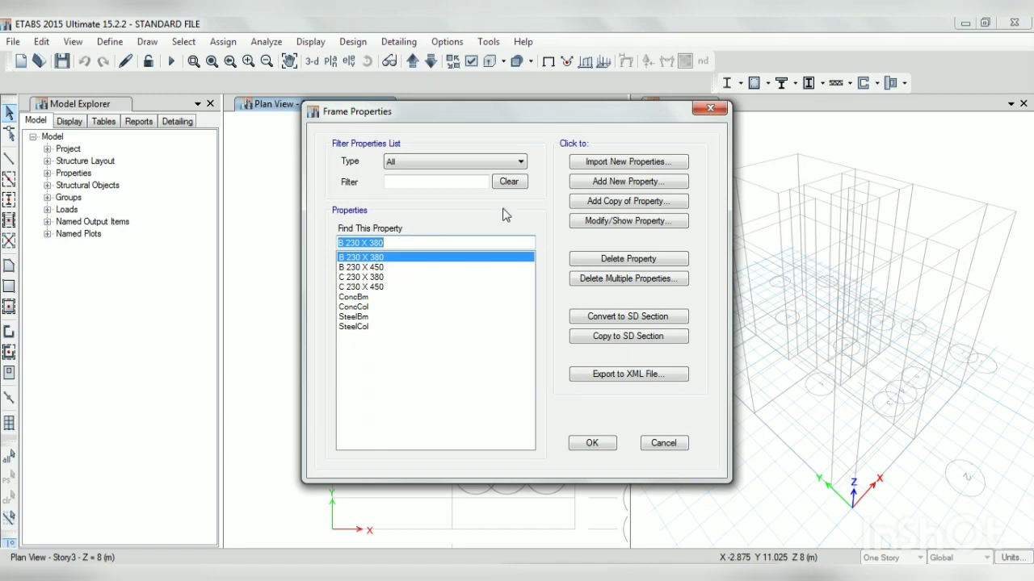
click(710, 108)
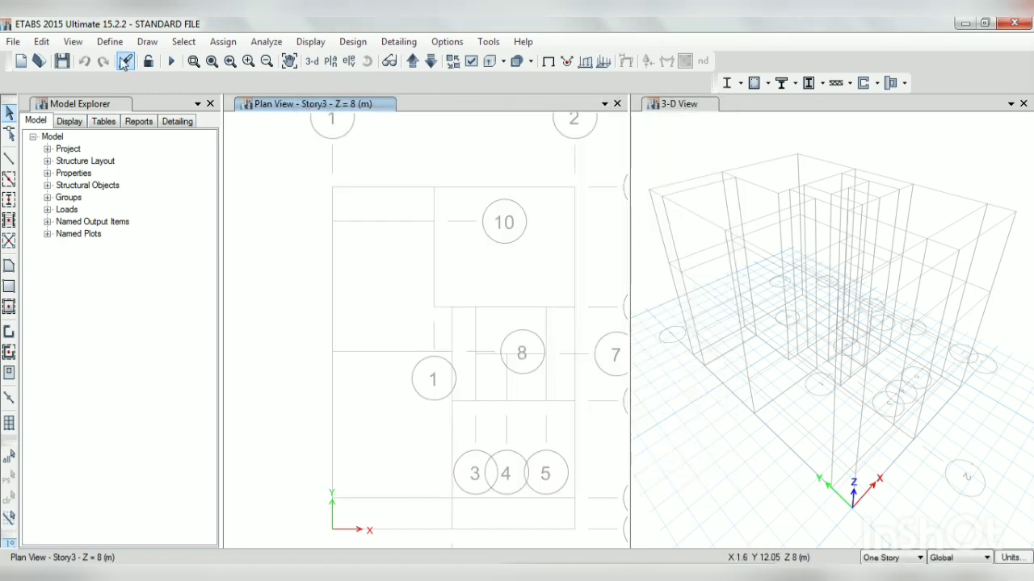
Review the defined slab sections and check the column positions marked on the centre-line plan in AutoCAD
click(113, 42)
mouse_move(166, 88)
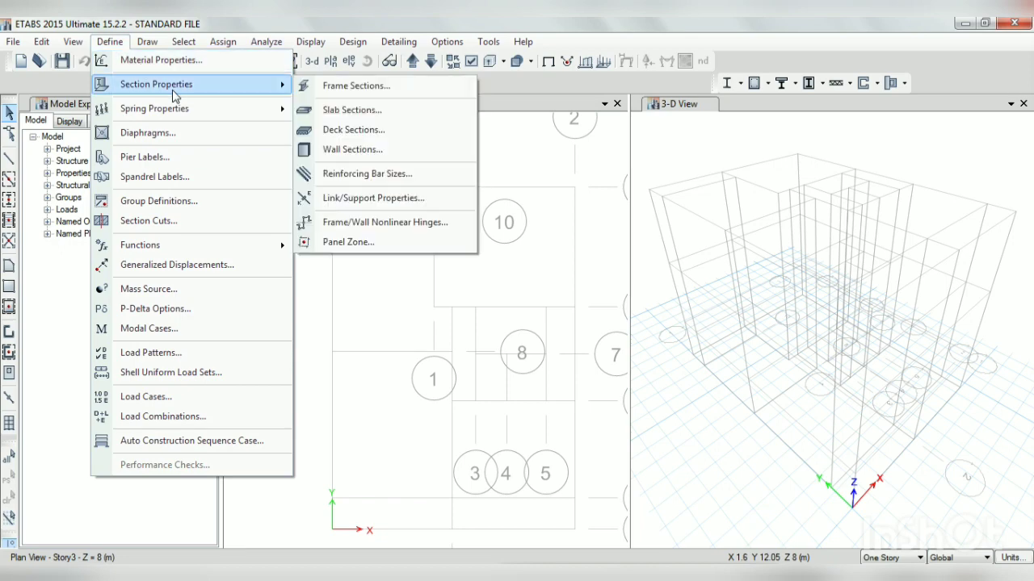
click(355, 109)
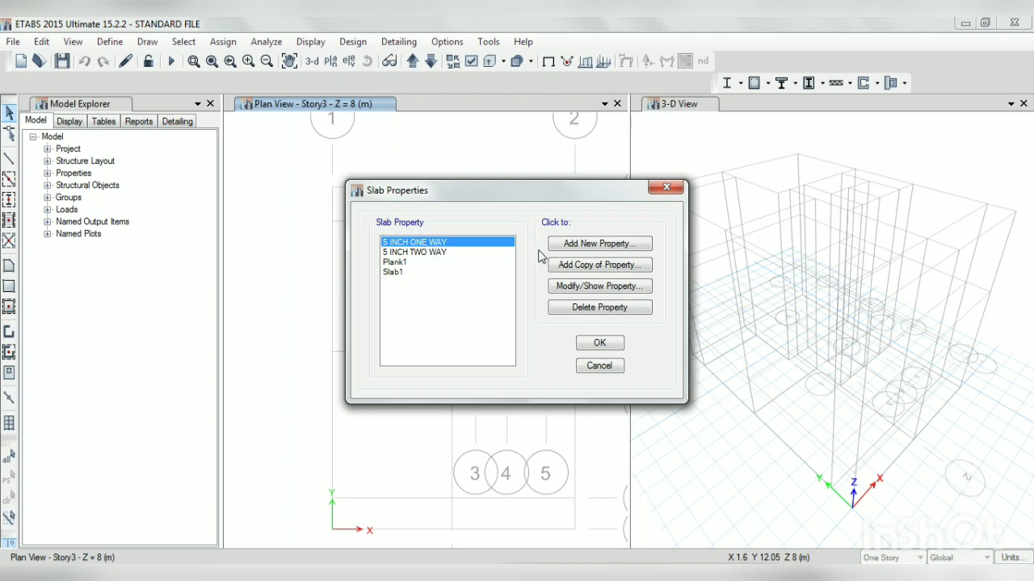
click(665, 189)
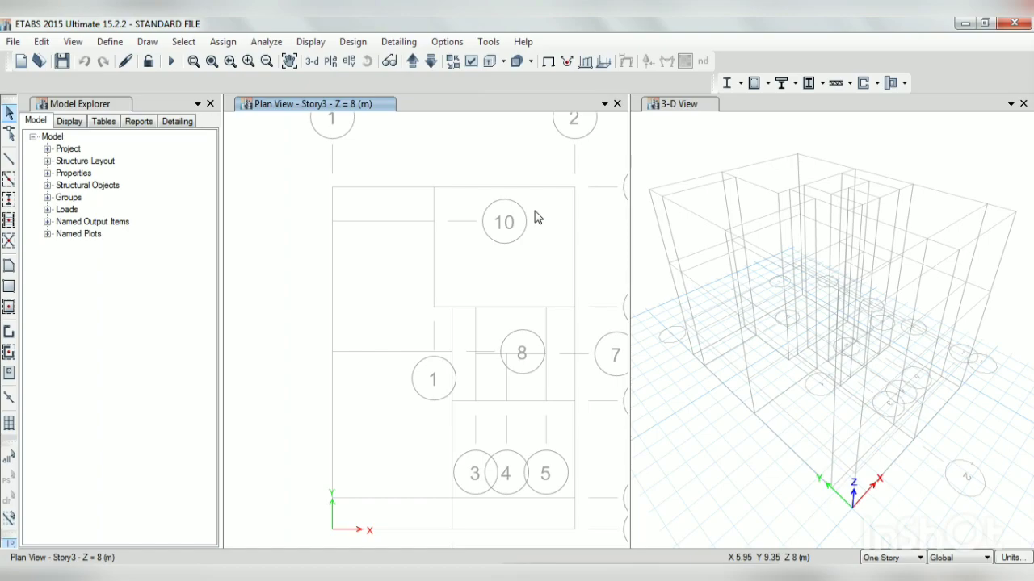
click(381, 578)
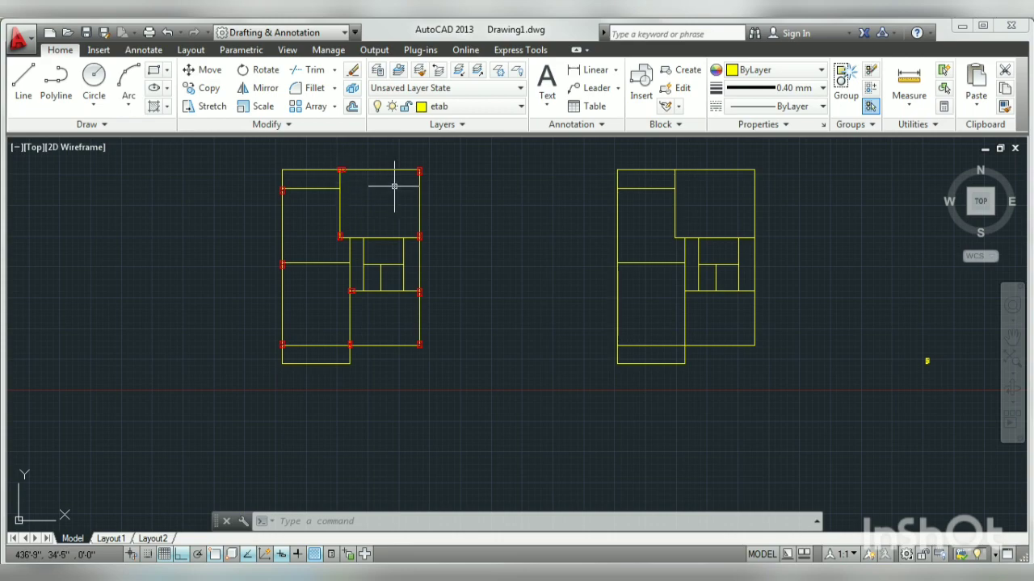
key(alt+Tab)
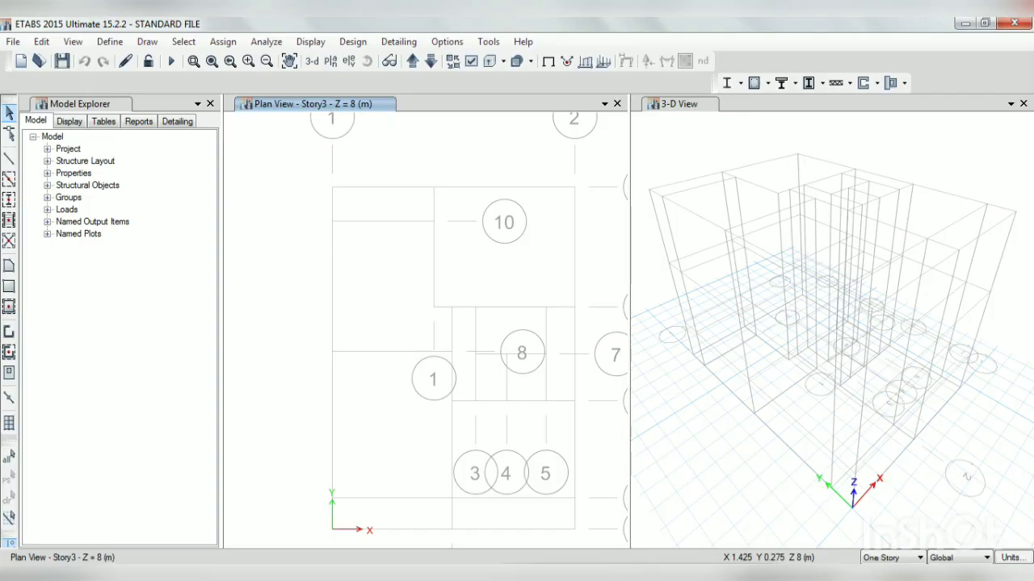
Choose the C 230 X 380 section for quick column drawing and try placing a column at grid point 3-1
click(147, 45)
mouse_move(221, 129)
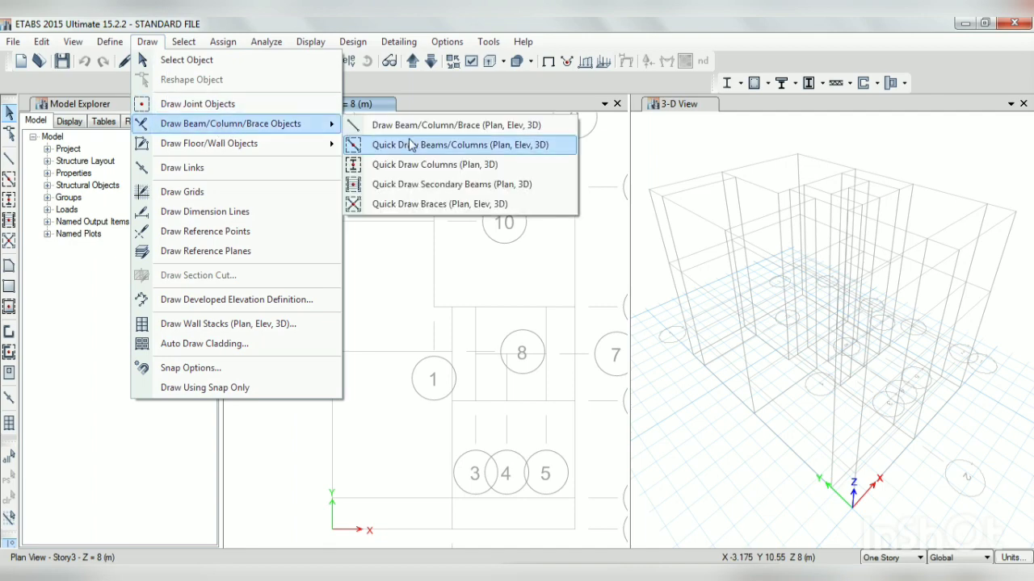
click(421, 166)
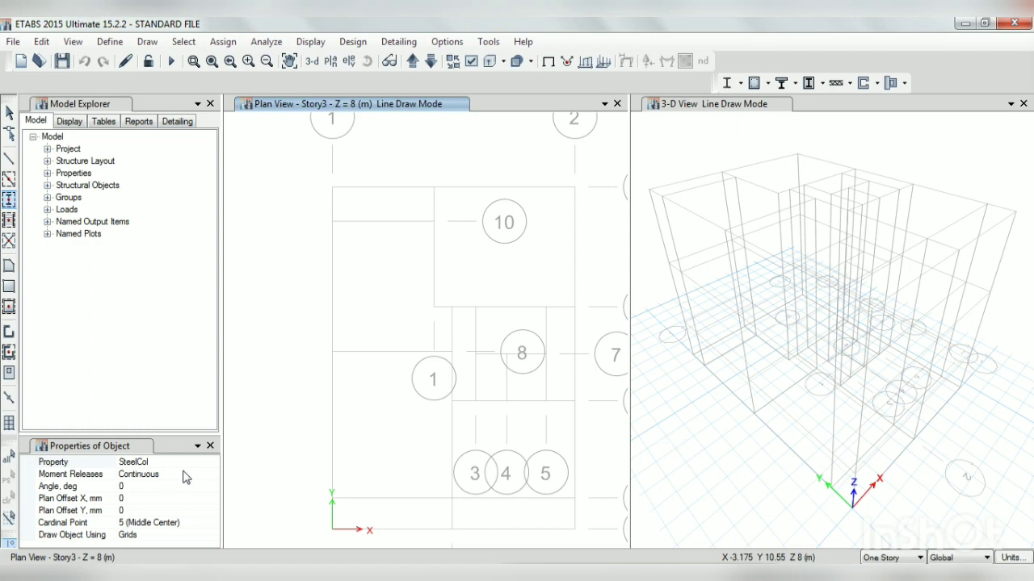
click(194, 462)
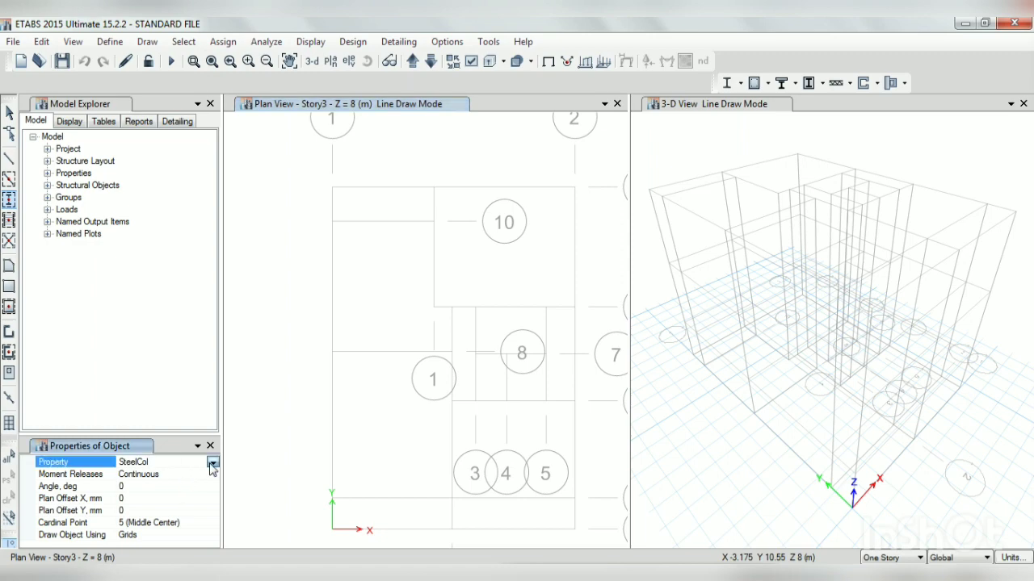
click(212, 462)
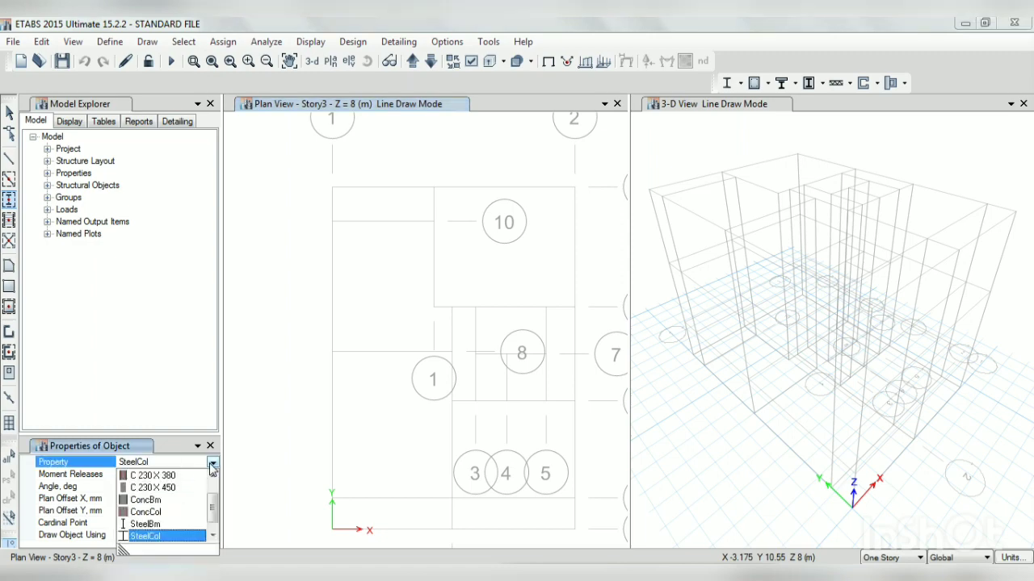
click(165, 476)
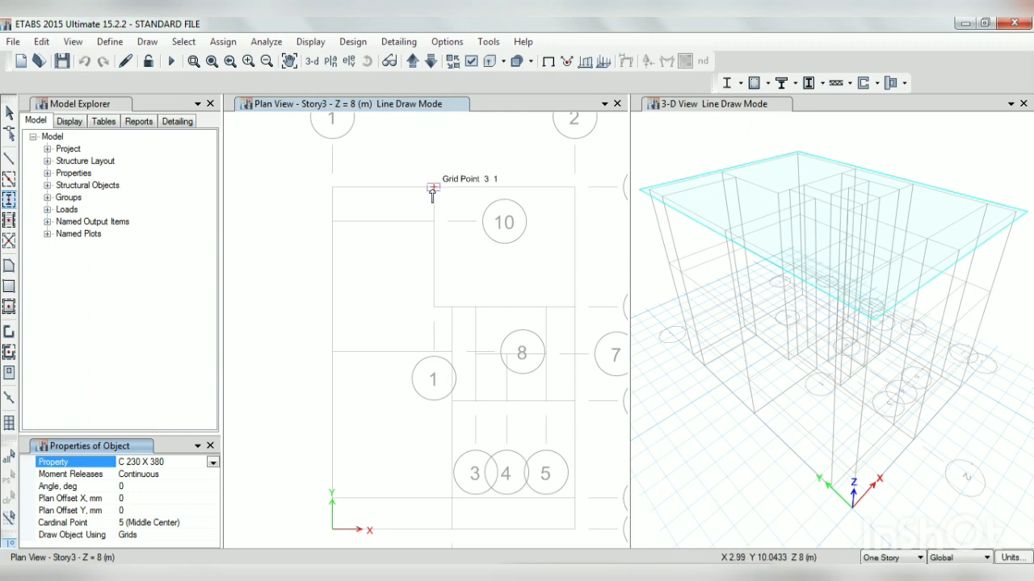
click(433, 188)
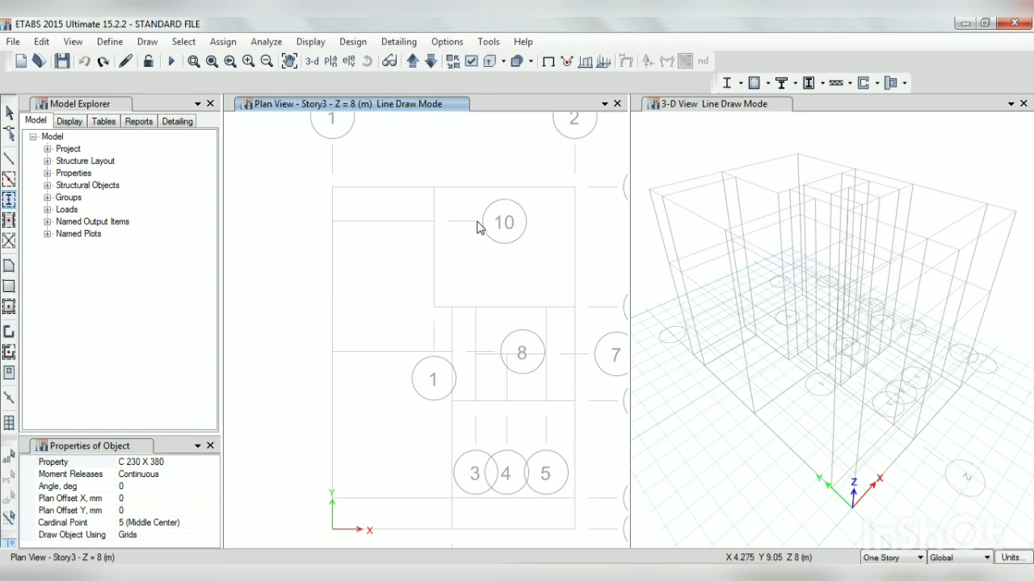
key(Escape)
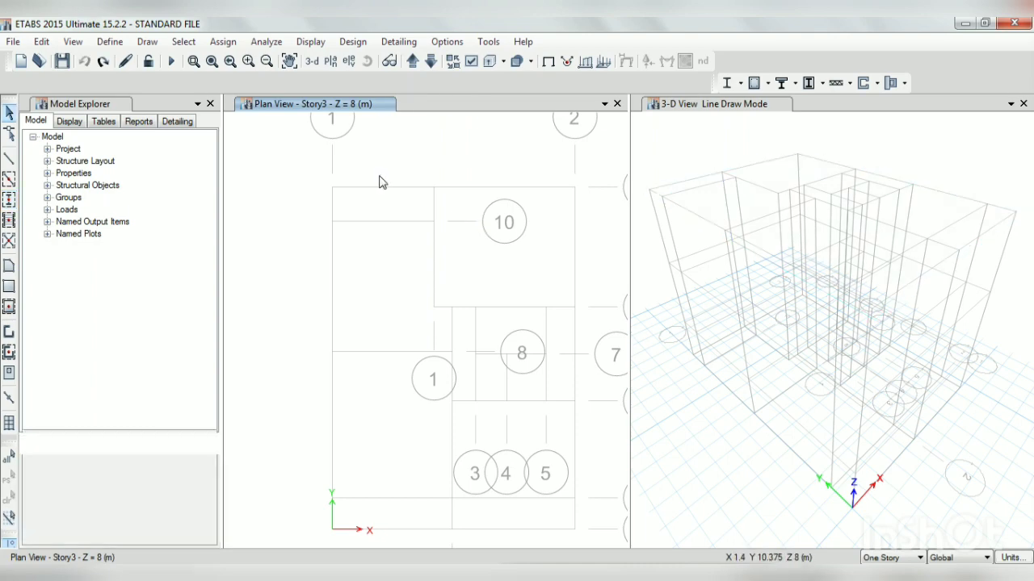
Rename Story1 as ground floor, Story2 as first floor and Story3 as terrace in the story data
click(42, 41)
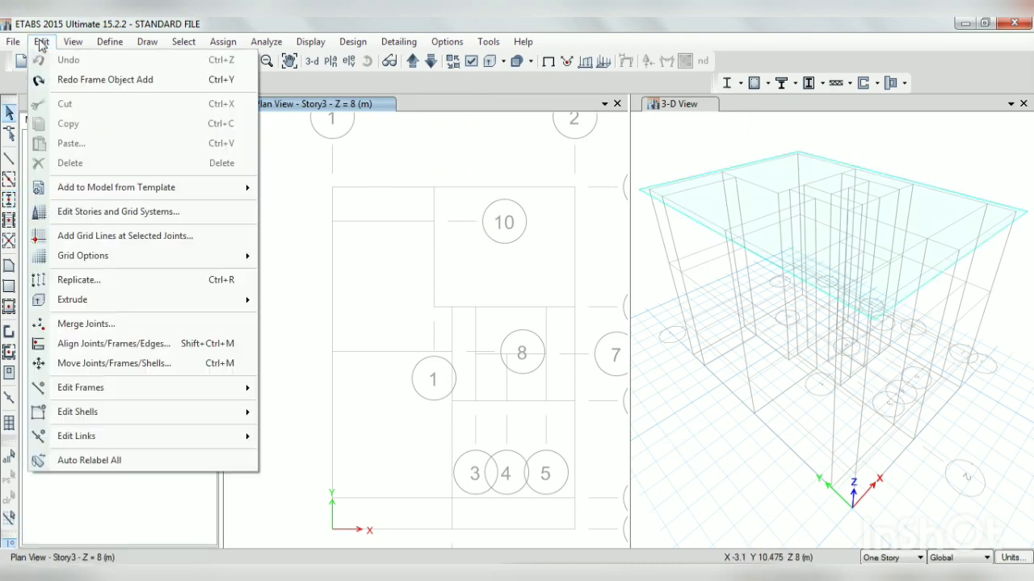
click(121, 212)
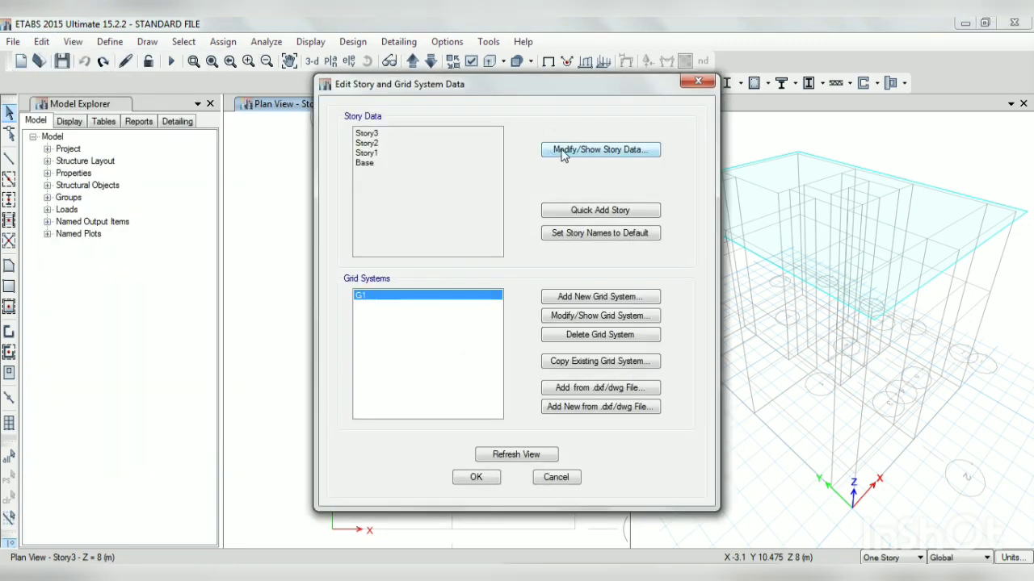
click(563, 151)
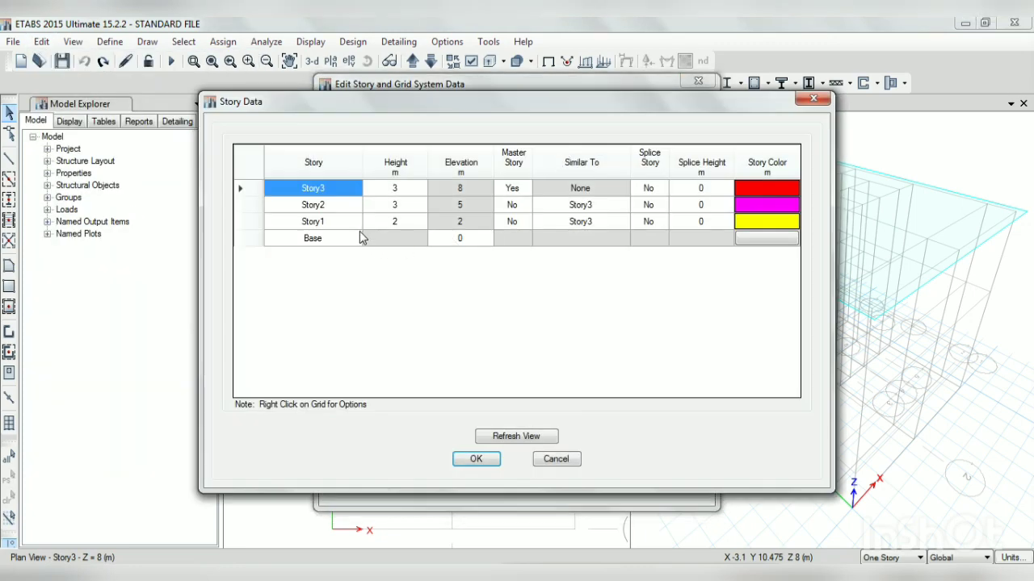
double_click(324, 223)
text(ground floor)
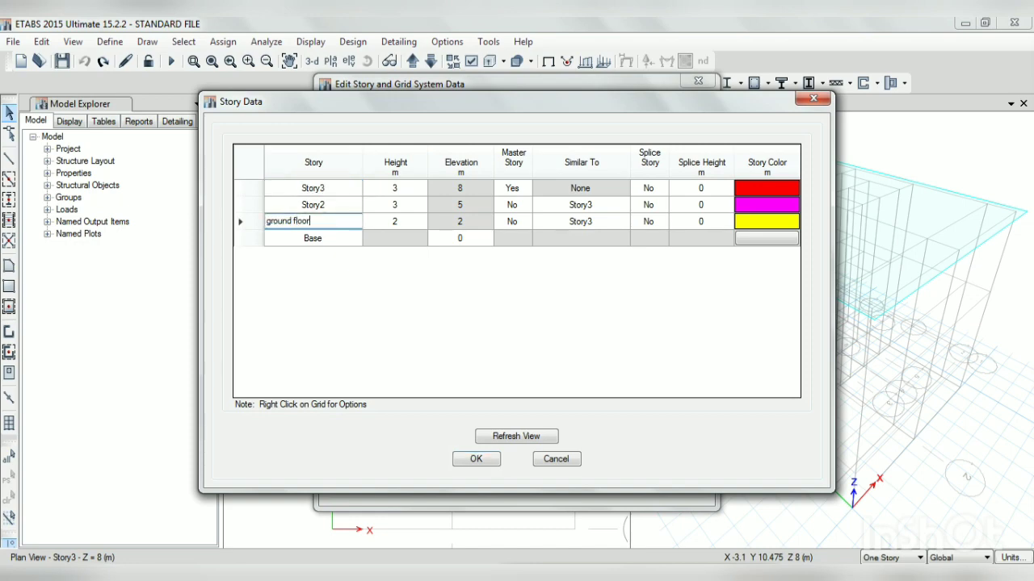
double_click(327, 205)
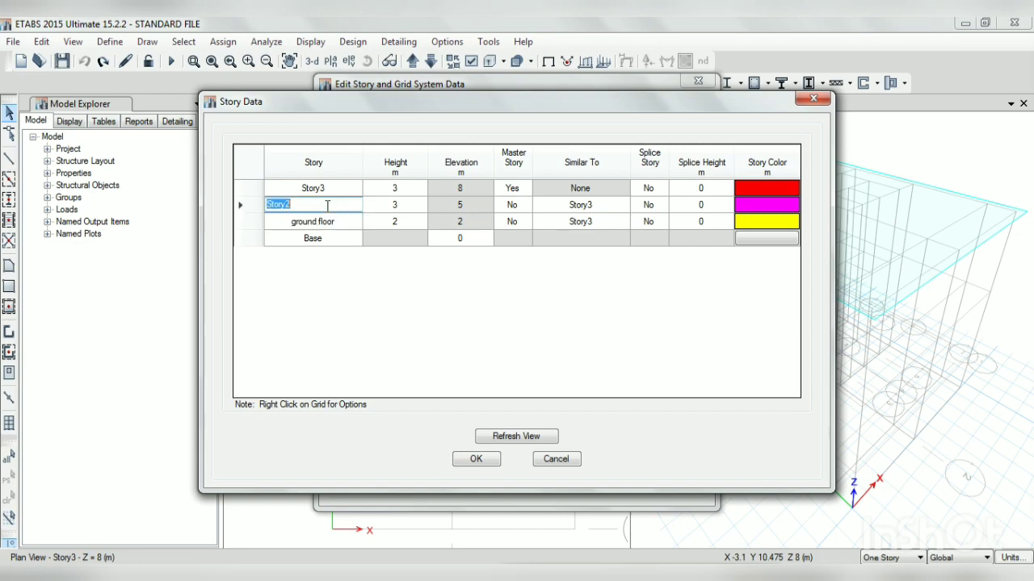
text(first flo)
double_click(325, 187)
text(ter)
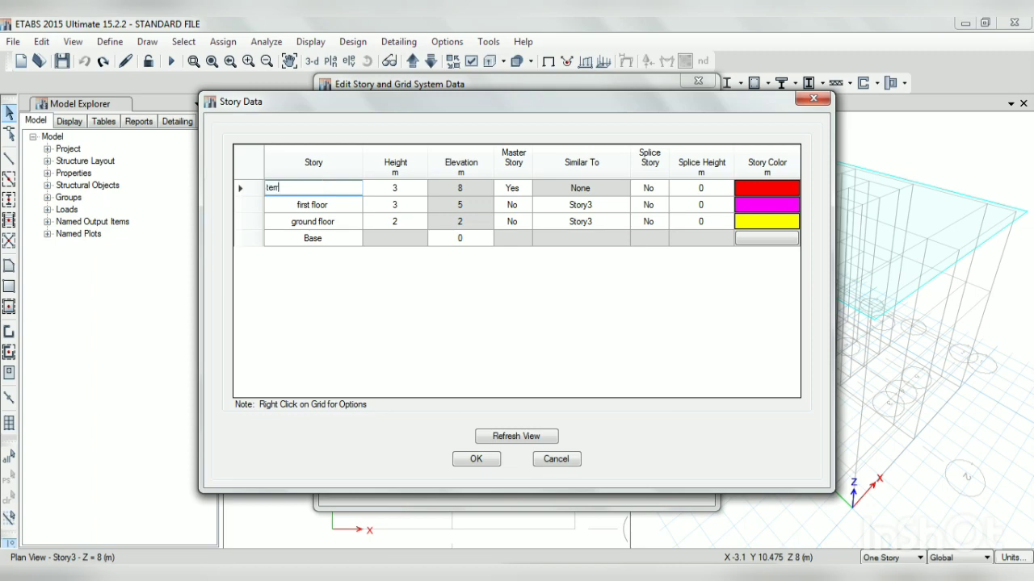
text(race)
key(Return)
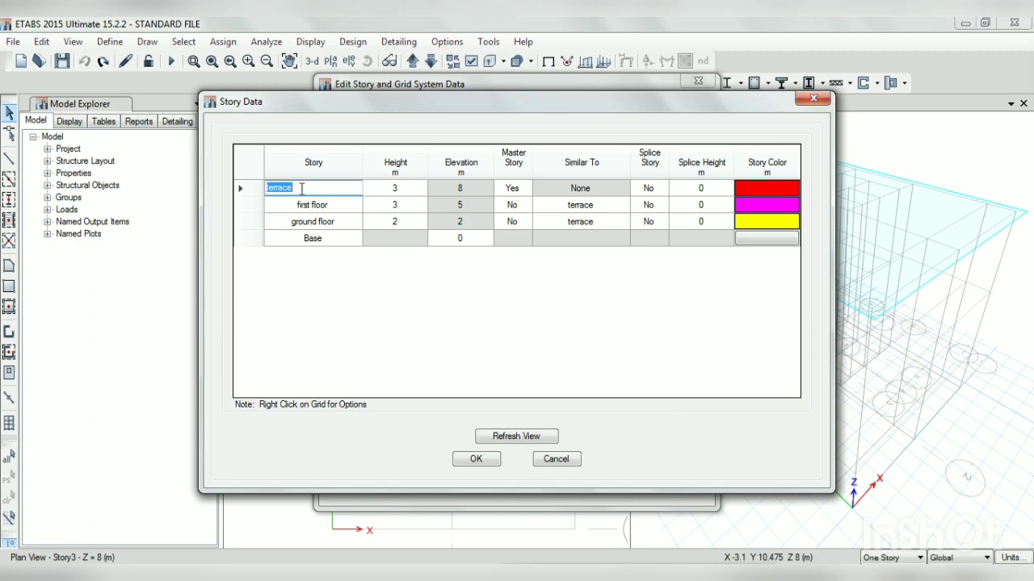
Make first floor the master story instead of terrace and set terrace as similar to first floor
click(512, 208)
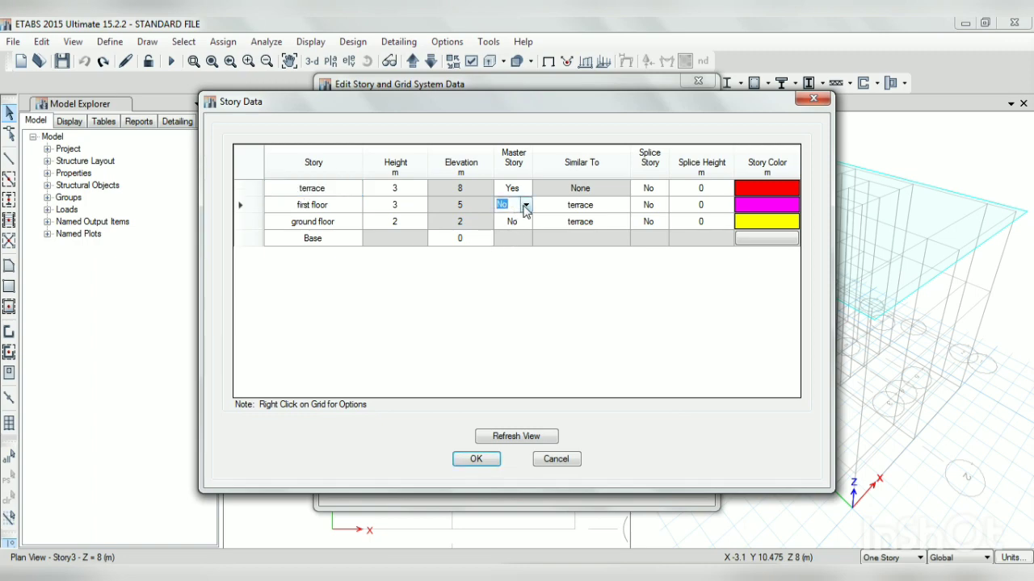
click(526, 205)
click(506, 219)
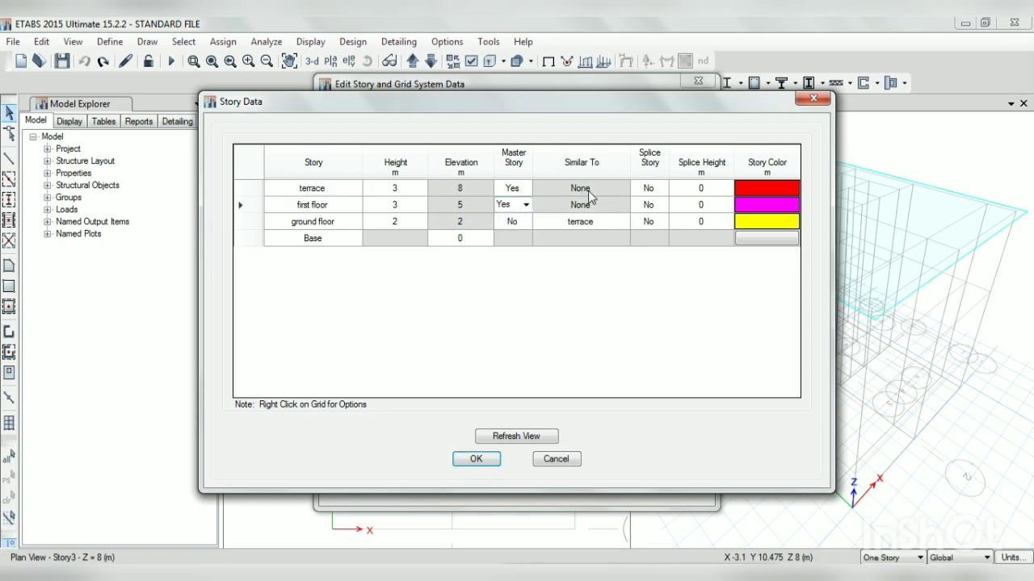
click(523, 191)
click(527, 190)
click(513, 213)
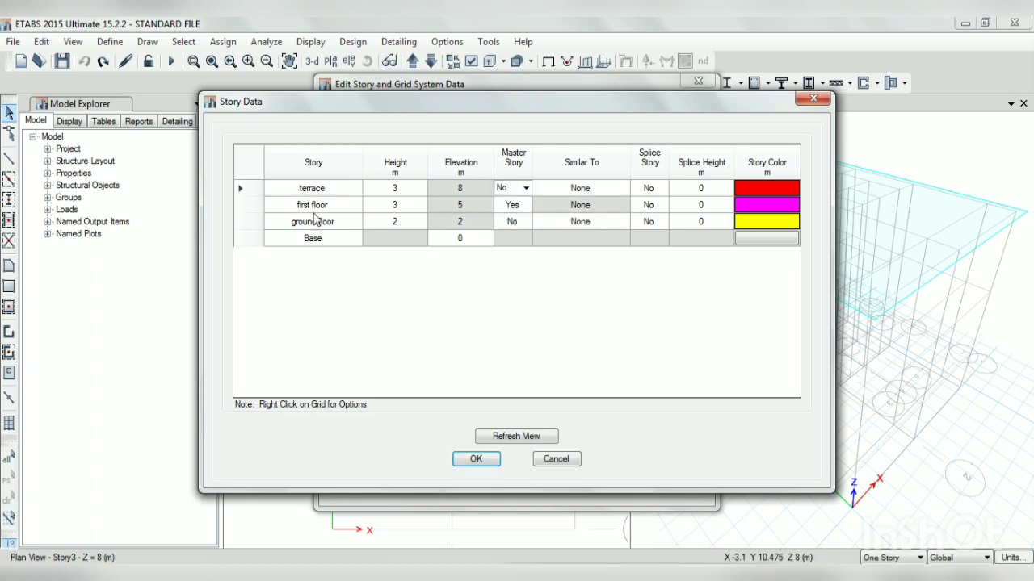
click(578, 187)
click(623, 187)
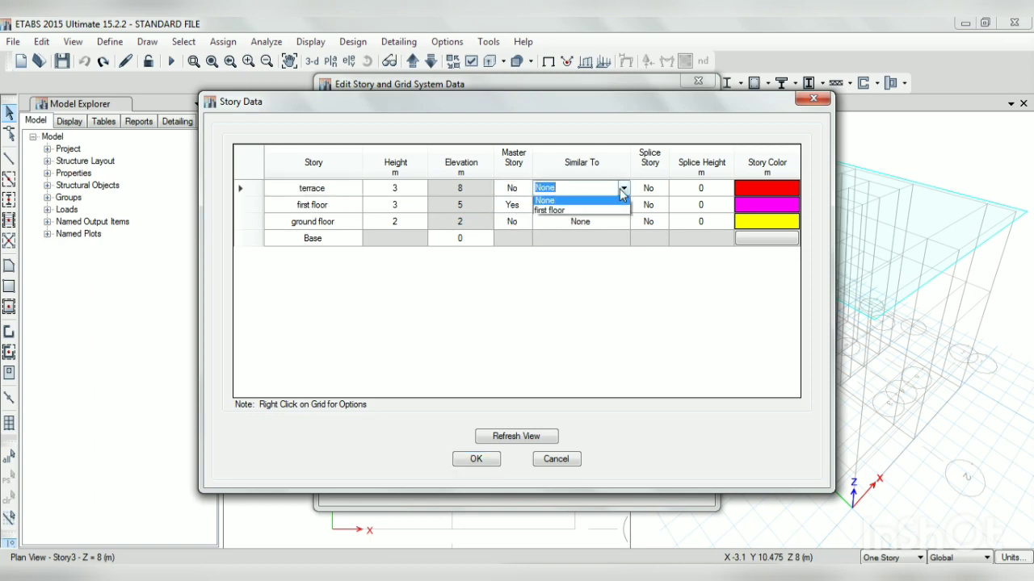
click(570, 209)
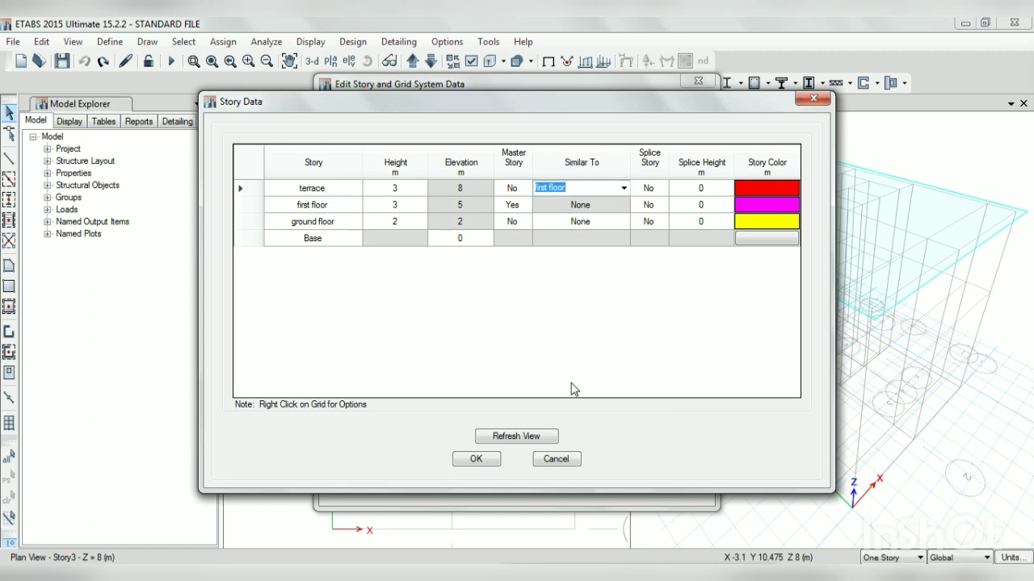
click(484, 462)
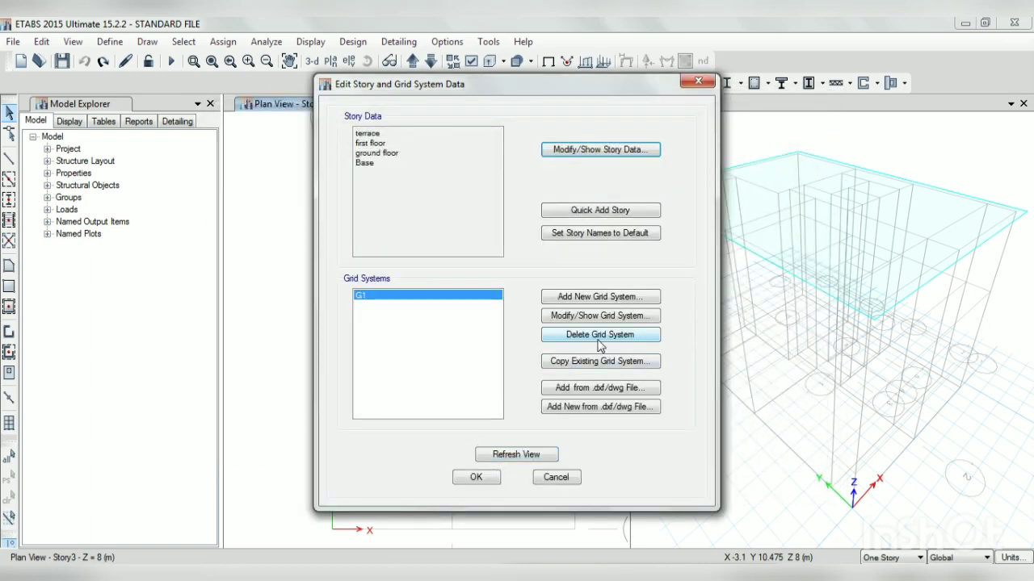
Relabel the three Y grid lines of grid system G1 as A, B and C
click(584, 317)
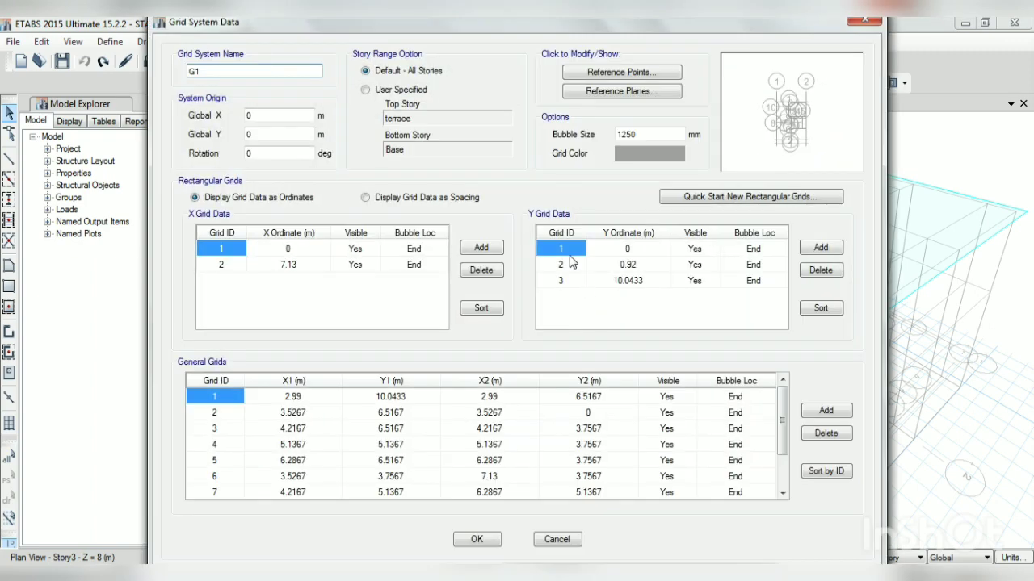
click(562, 250)
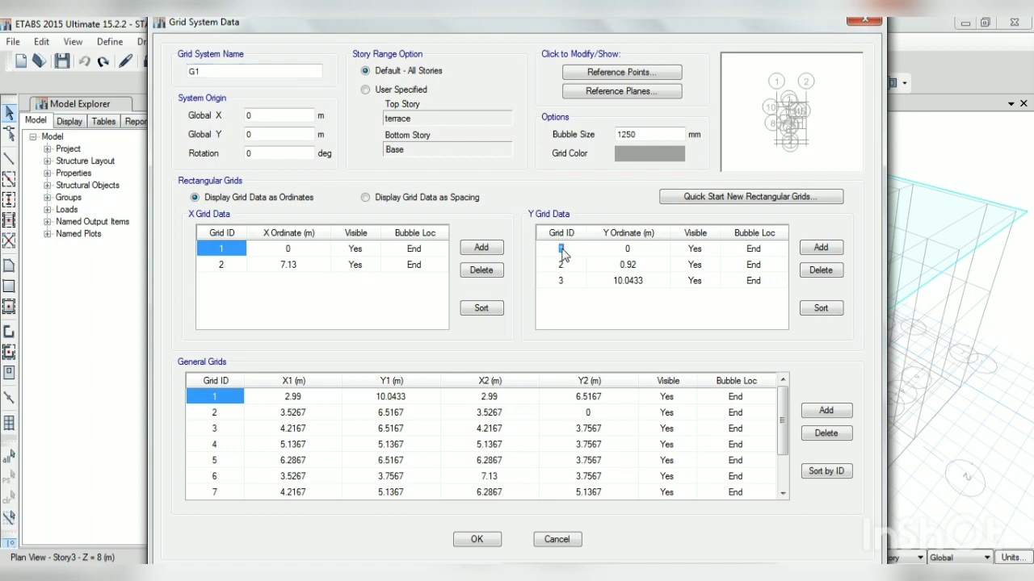
click(569, 266)
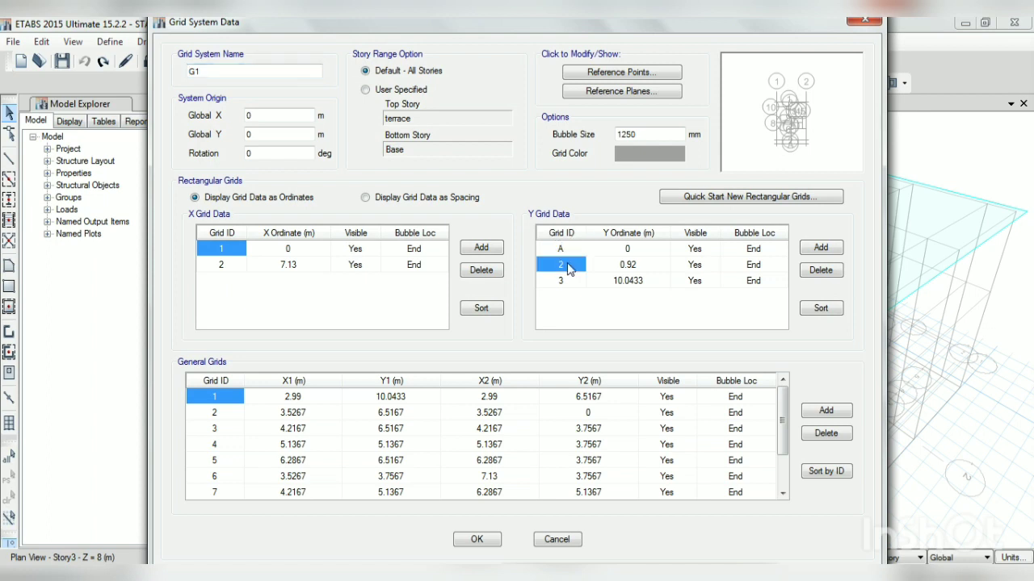
text(B)
click(565, 282)
text(C)
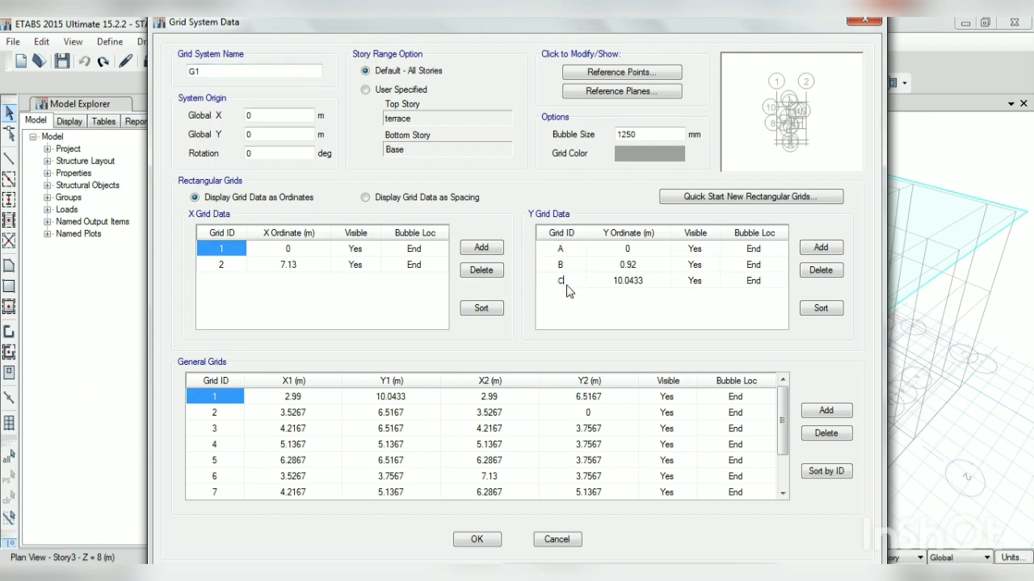
click(476, 539)
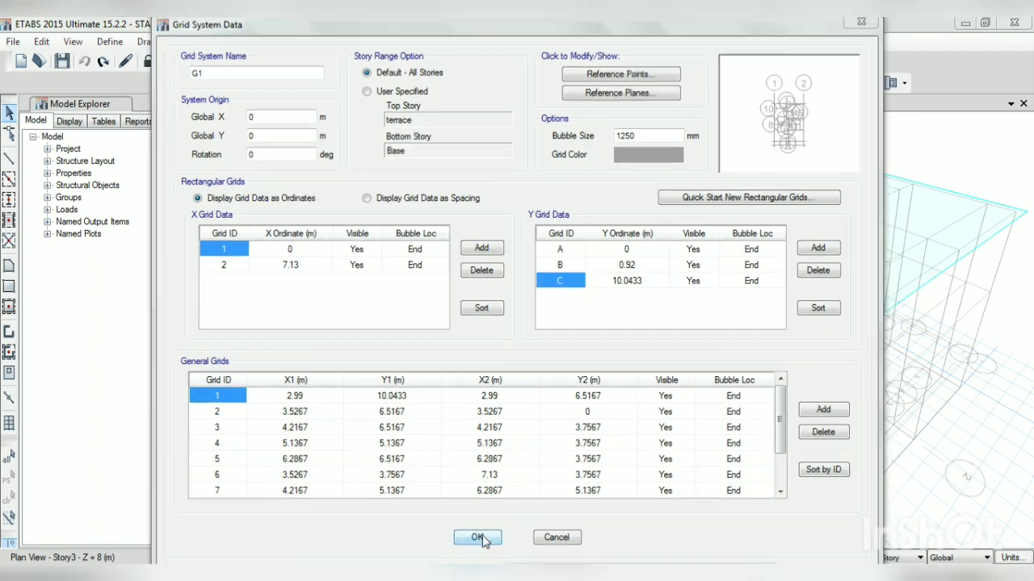
click(491, 476)
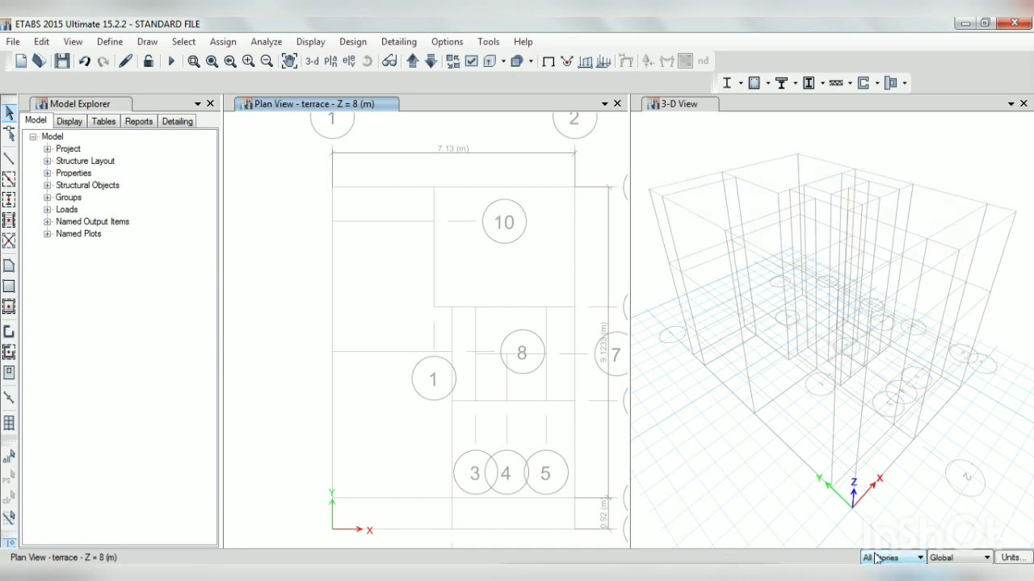
Quick draw C 230 X 380 columns at two points on grid line C, at 1-10 and 2-9, and above grid line 3 on line 9
click(147, 41)
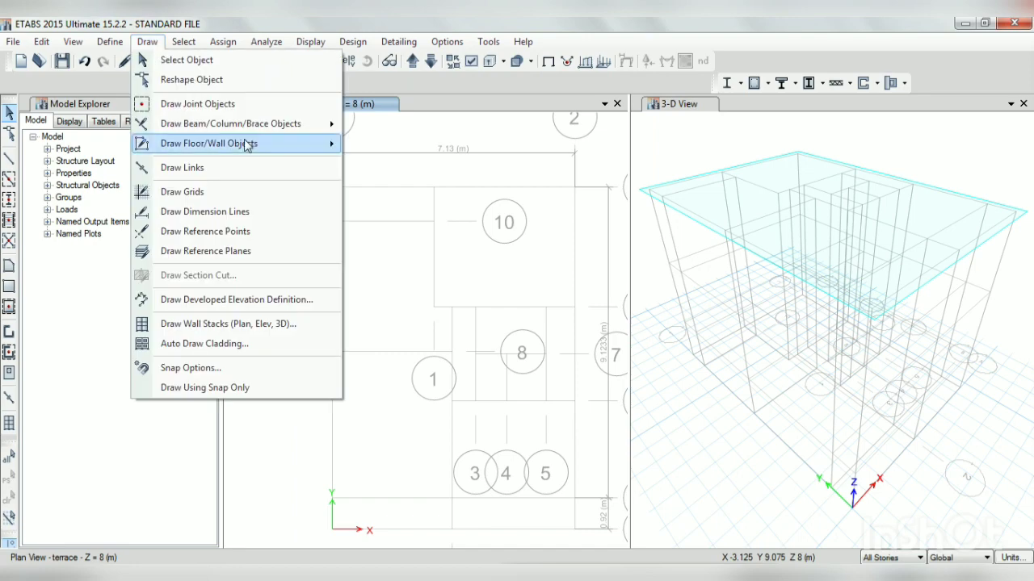
mouse_move(246, 125)
click(404, 166)
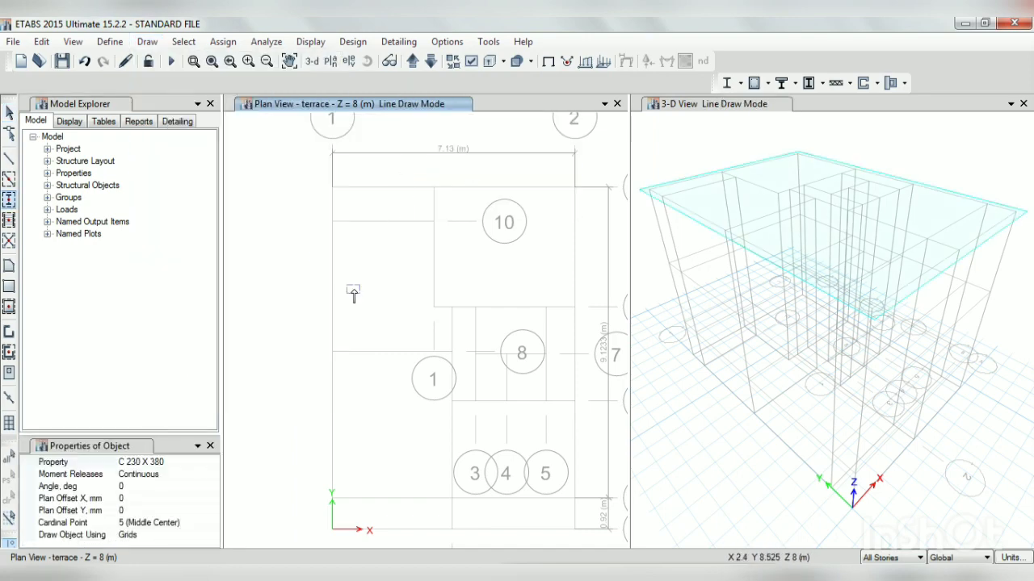
click(434, 188)
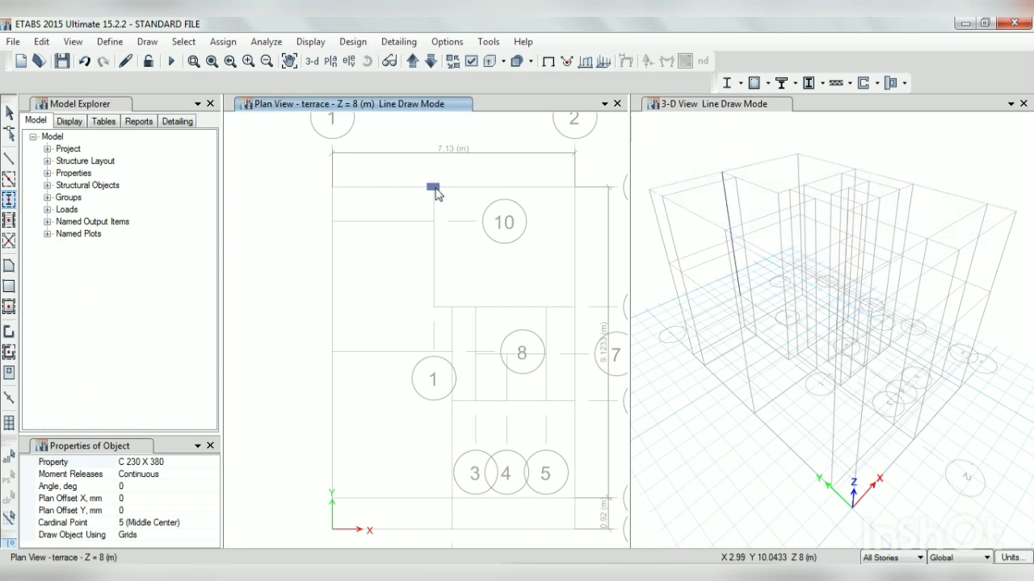
click(574, 188)
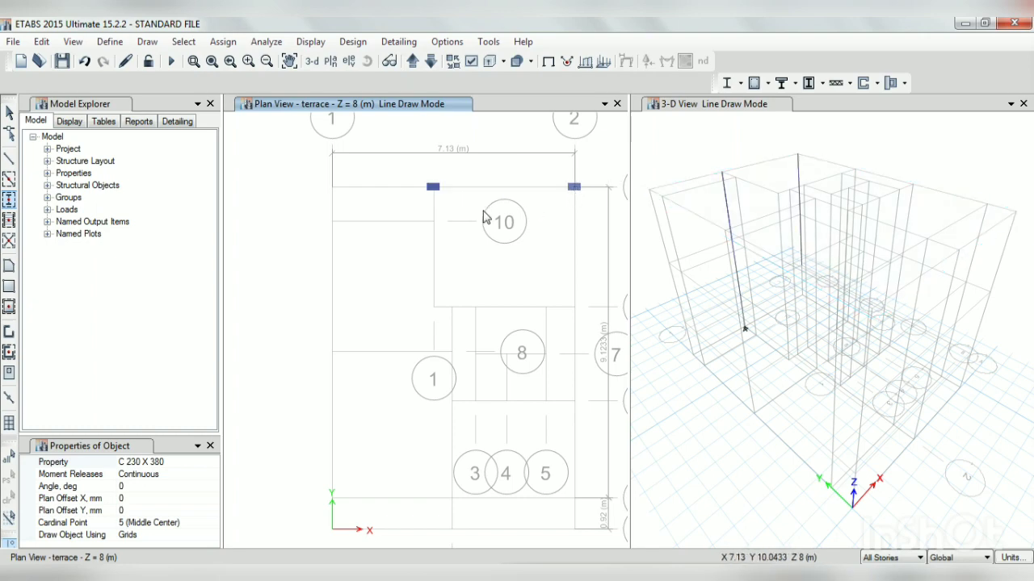
click(332, 222)
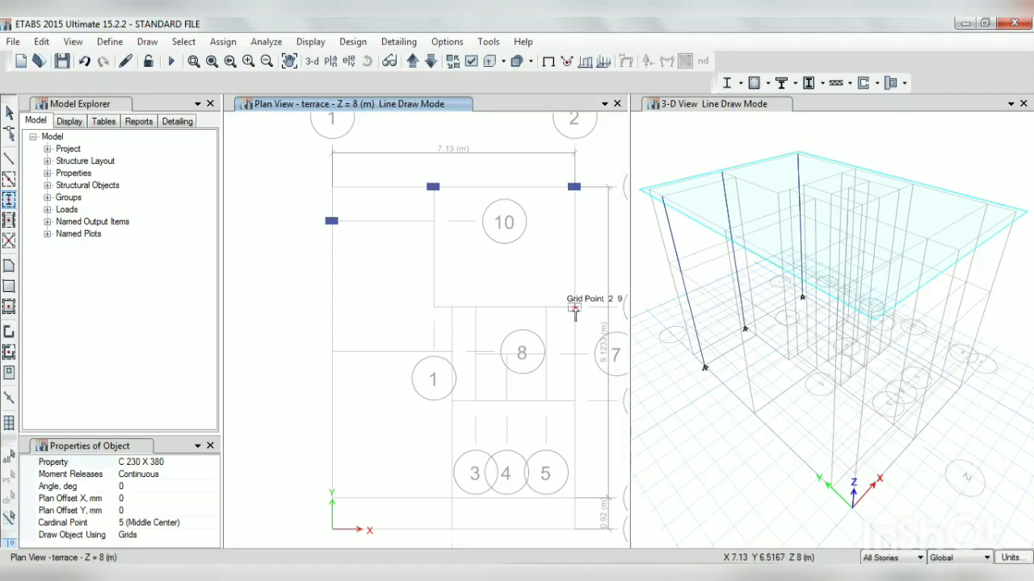
click(574, 308)
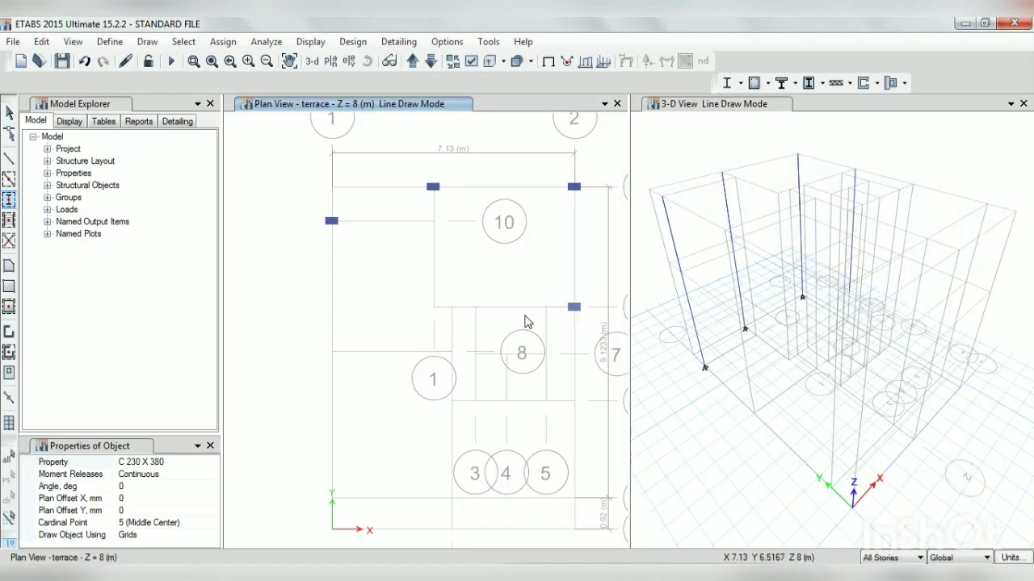
click(451, 308)
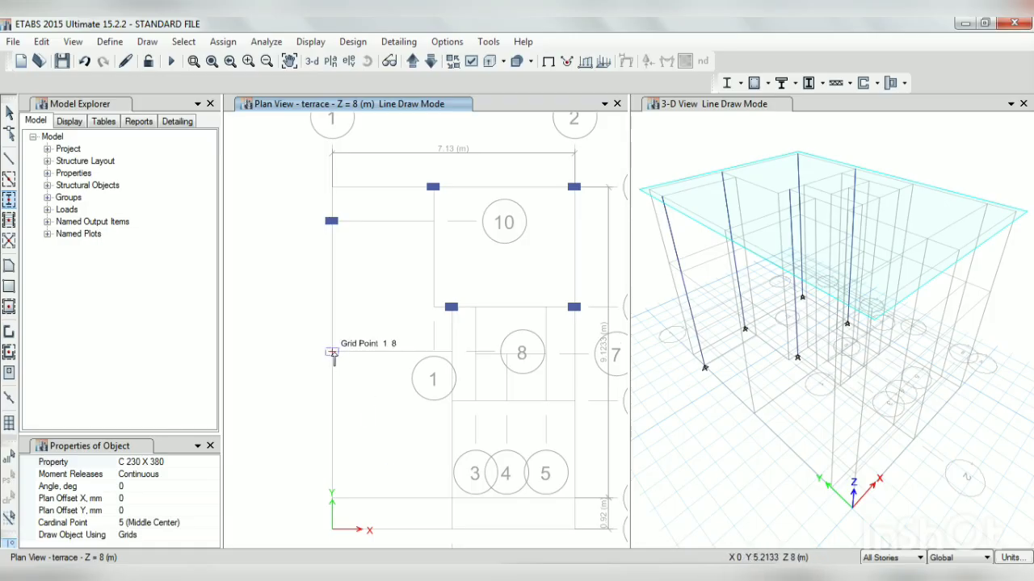
Place the remaining C 230 X 380 columns at grid point 1-8, at three points along grid line B and two along grid line 6
click(331, 351)
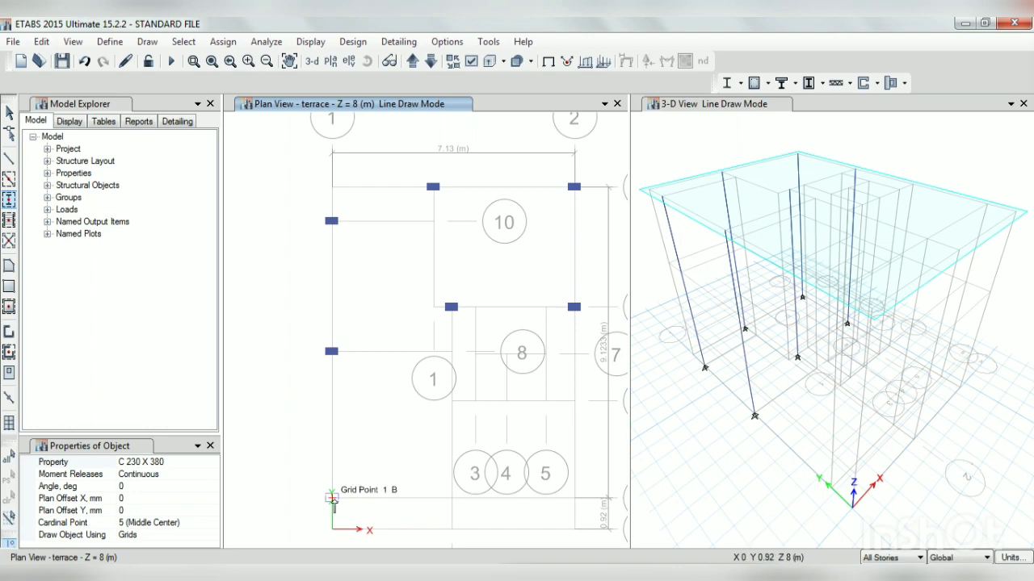
click(331, 496)
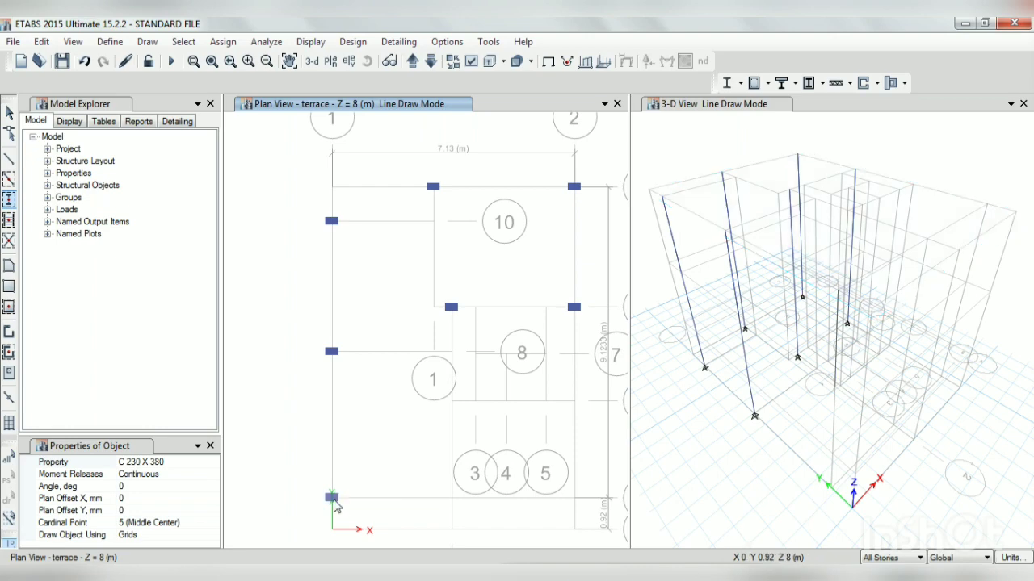
click(451, 498)
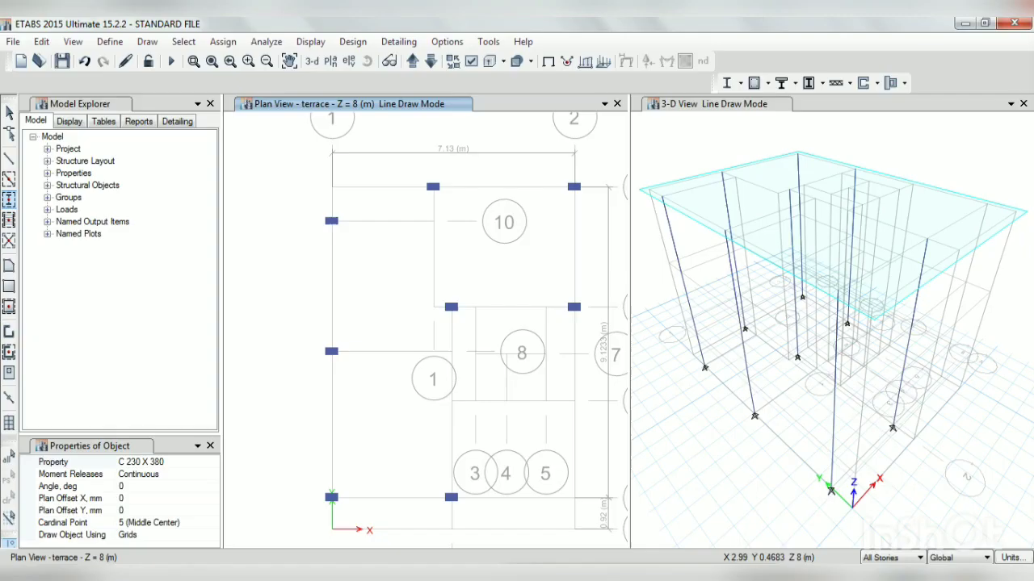
click(573, 498)
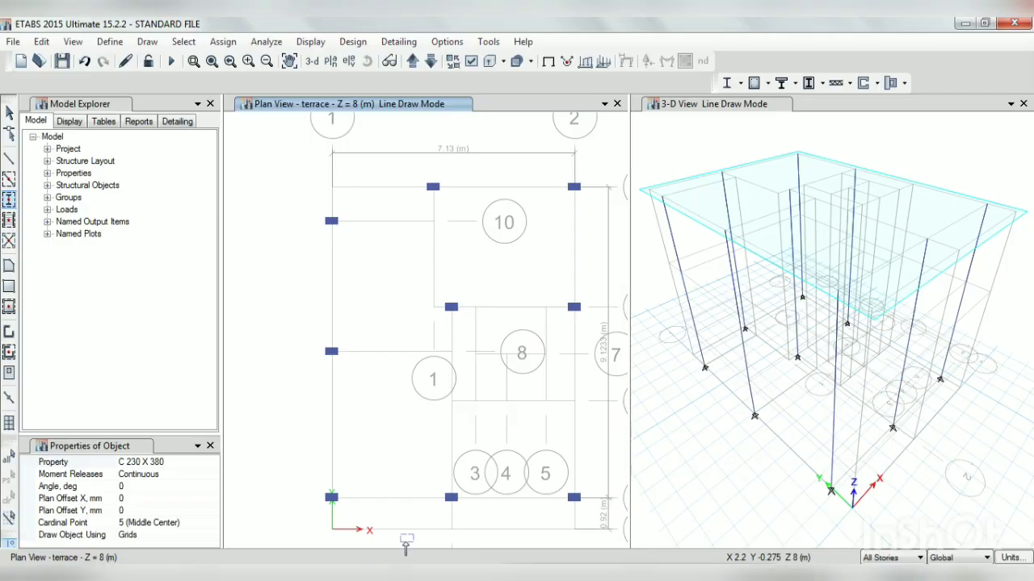
click(451, 400)
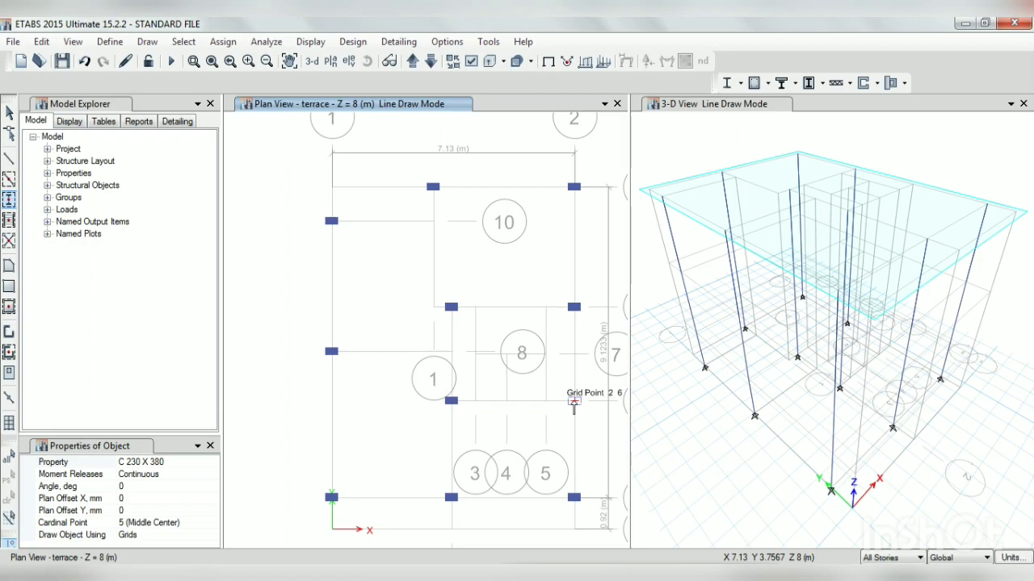
click(573, 401)
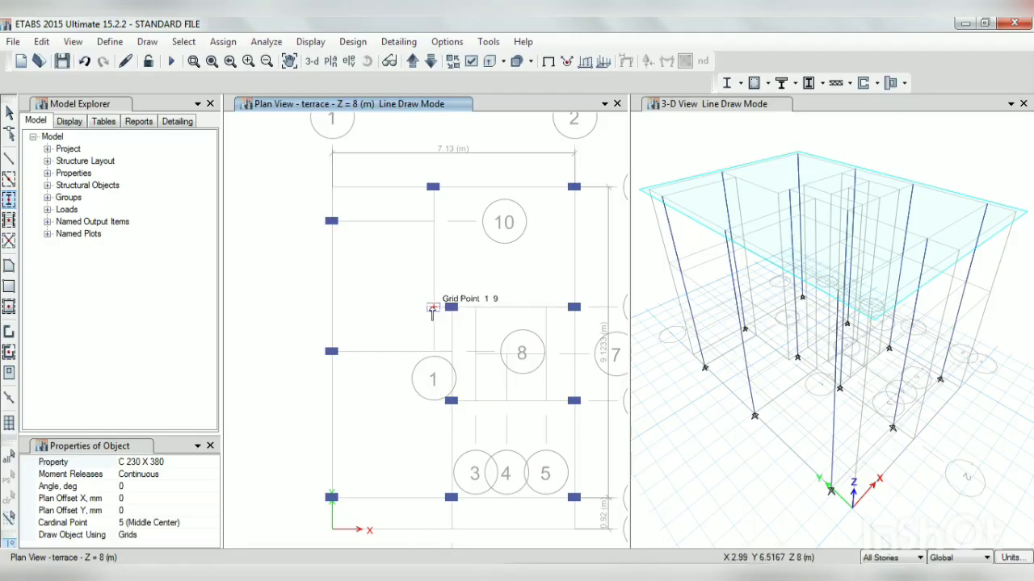
key(Escape)
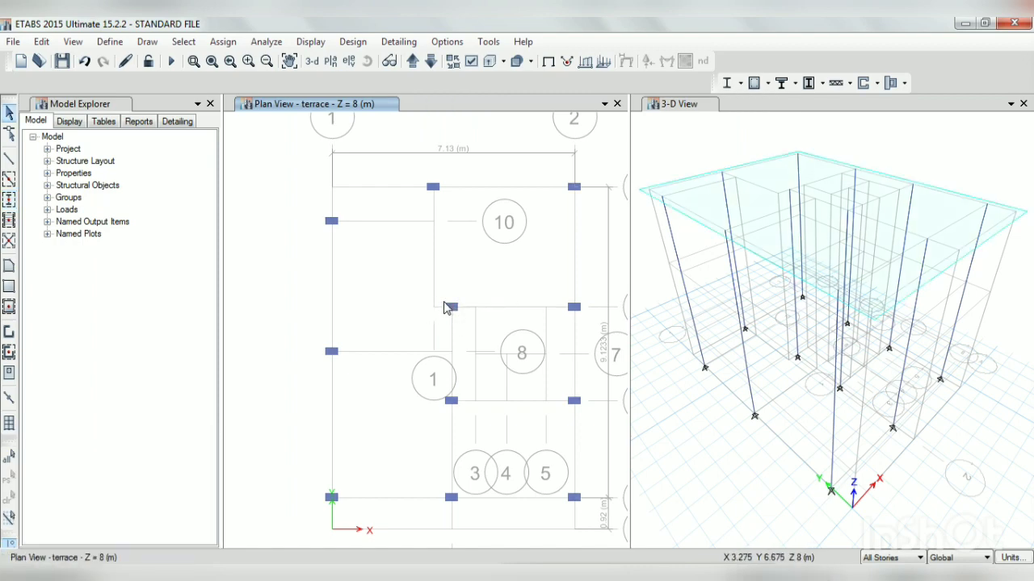
Delete the misplaced inner column on grid line 9 and quick draw a C 230 X 380 column at grid point 1-9 instead
click(460, 316)
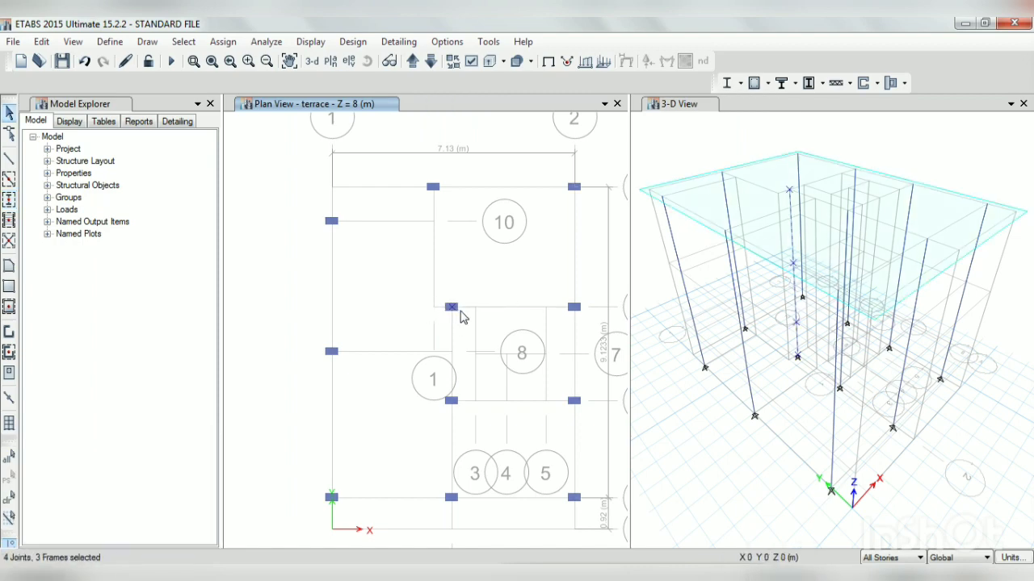
key(Delete)
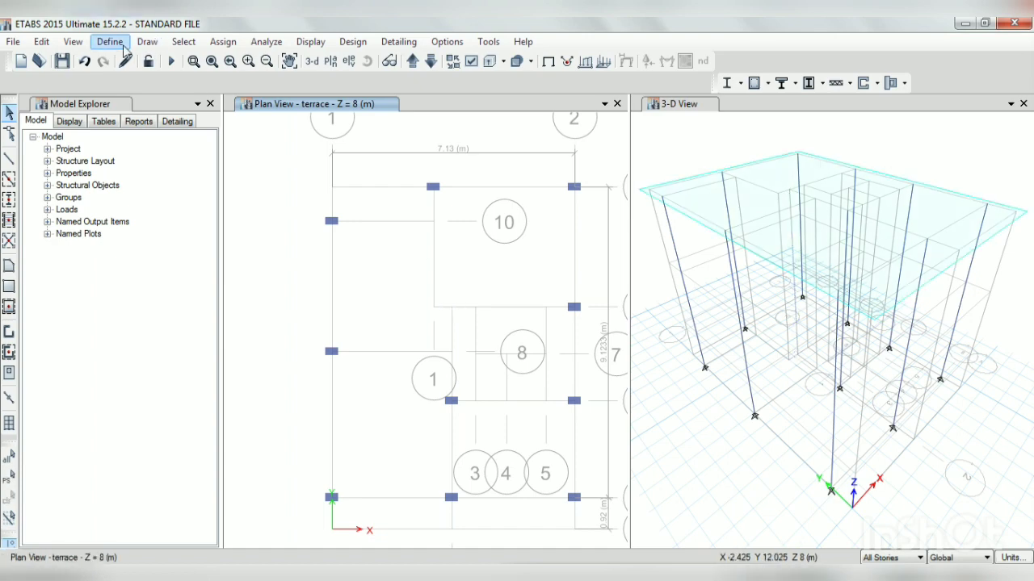
click(147, 42)
mouse_move(255, 128)
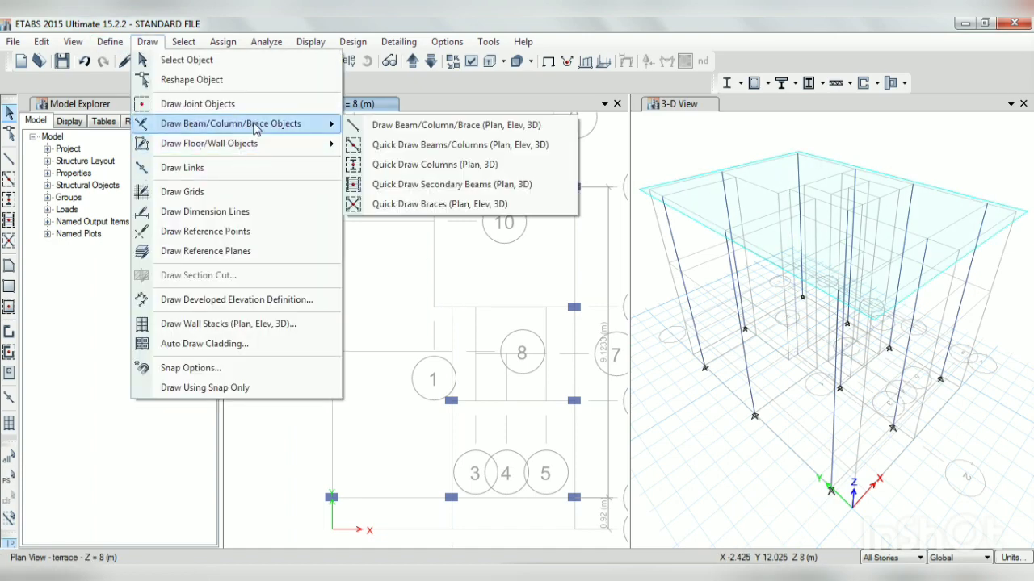
click(393, 165)
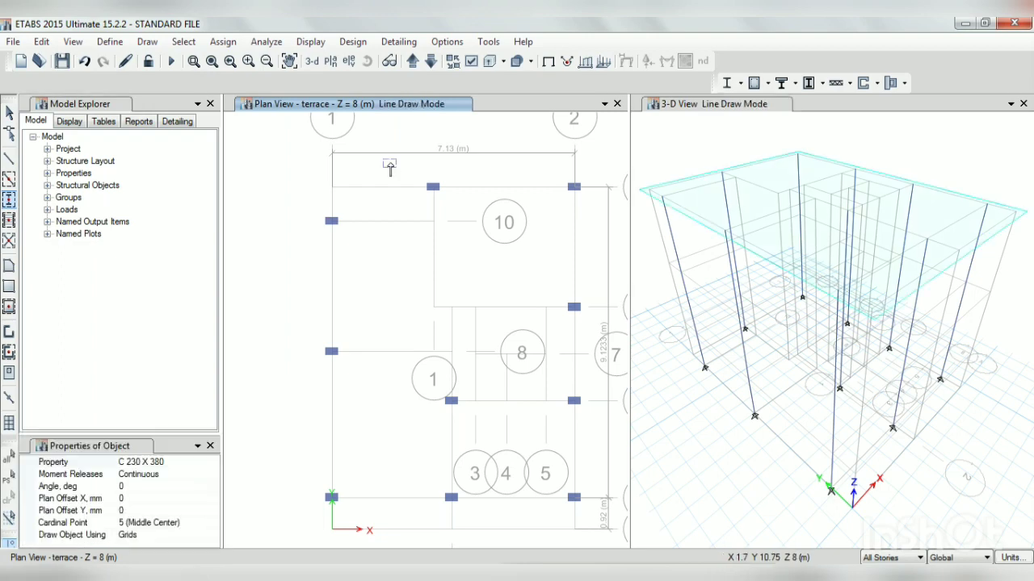
click(433, 307)
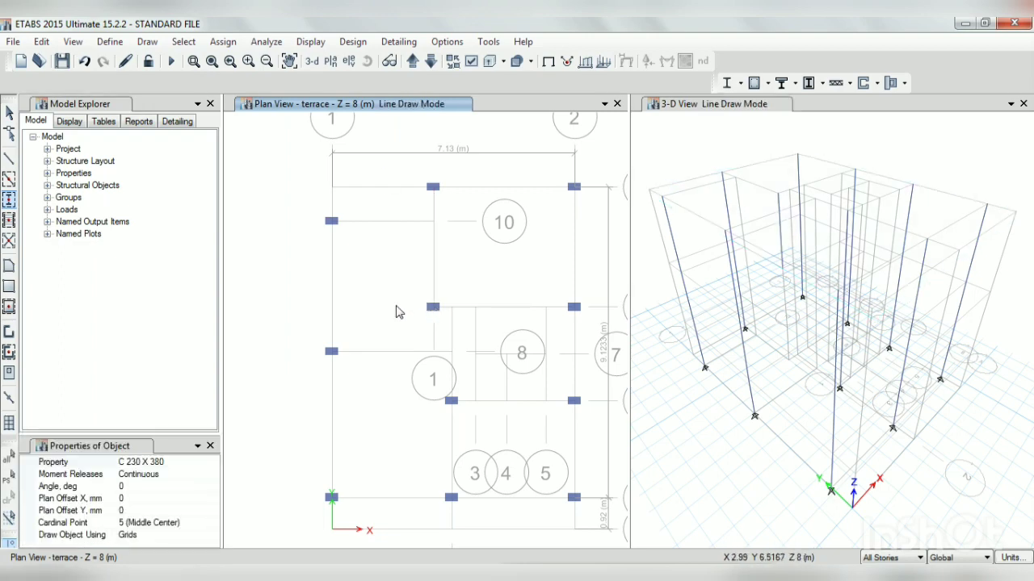
key(Escape)
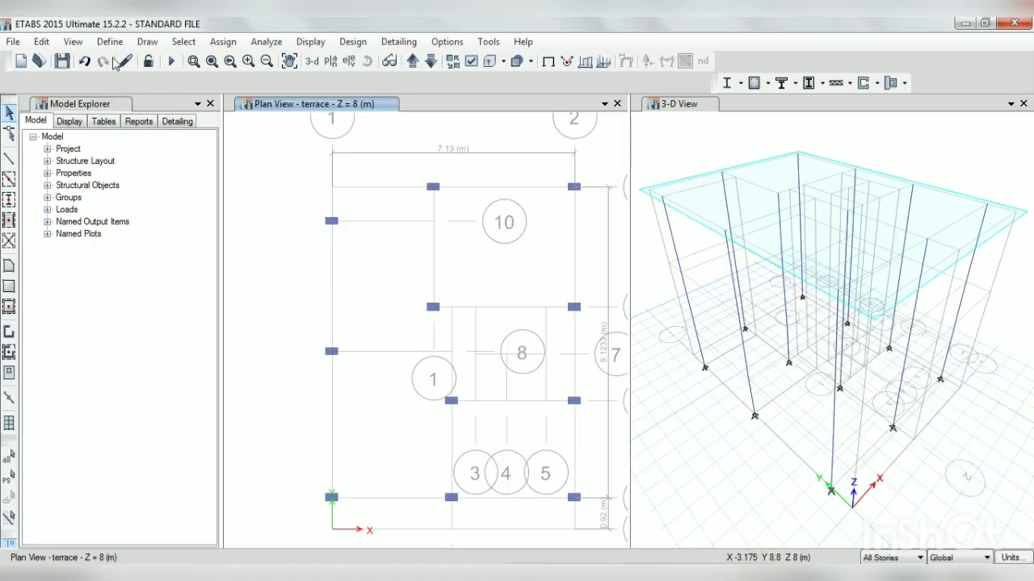
Choose the B 230 X 380 section for quick beam drawing and add the beam between the two columns on grid line C
click(147, 41)
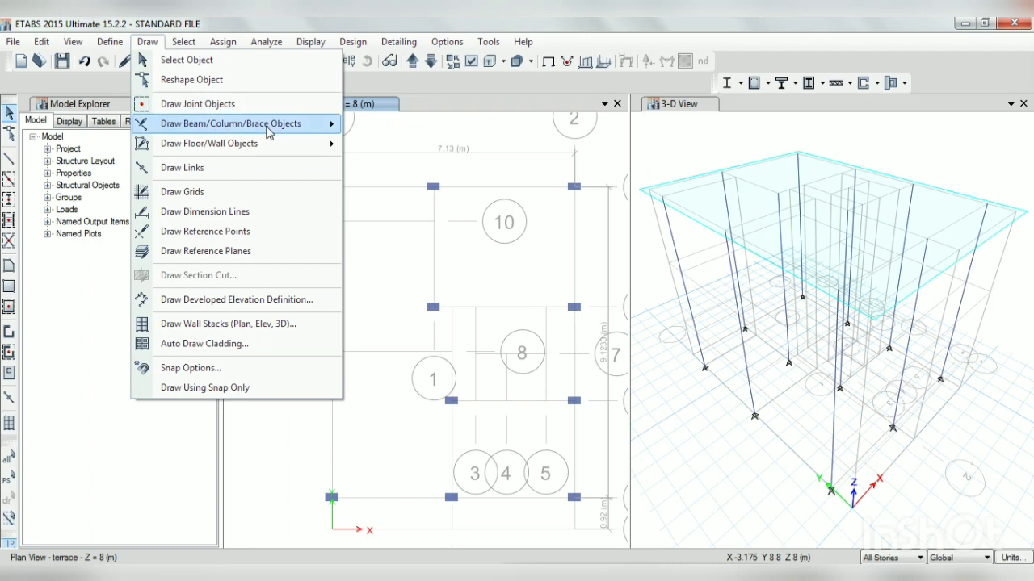
mouse_move(271, 132)
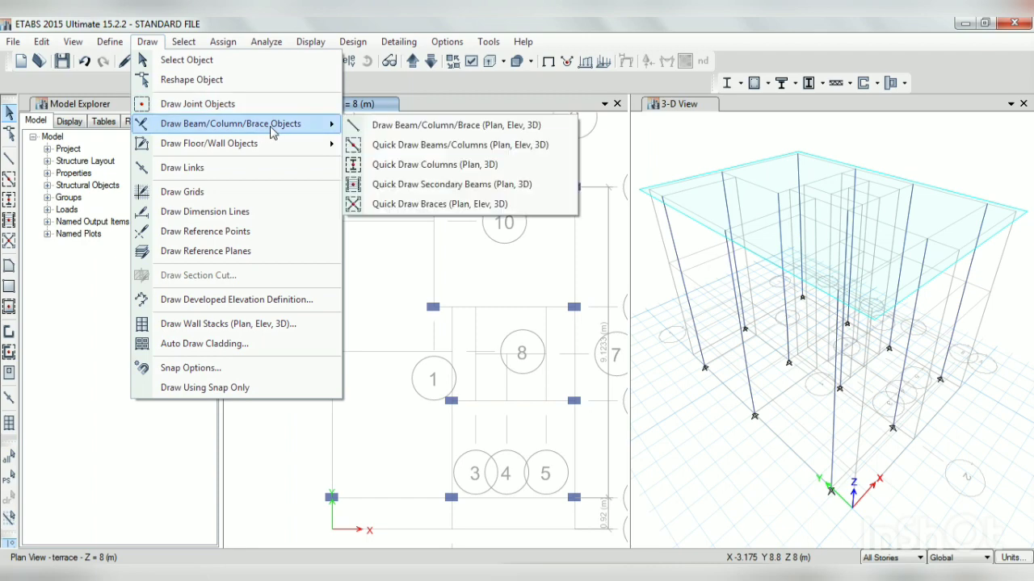
click(430, 153)
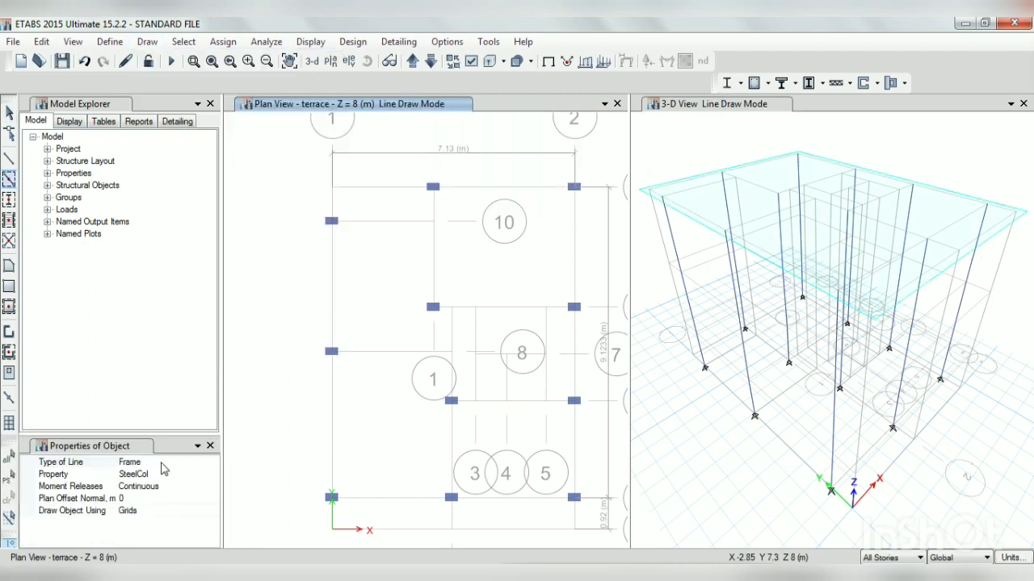
click(162, 466)
click(208, 473)
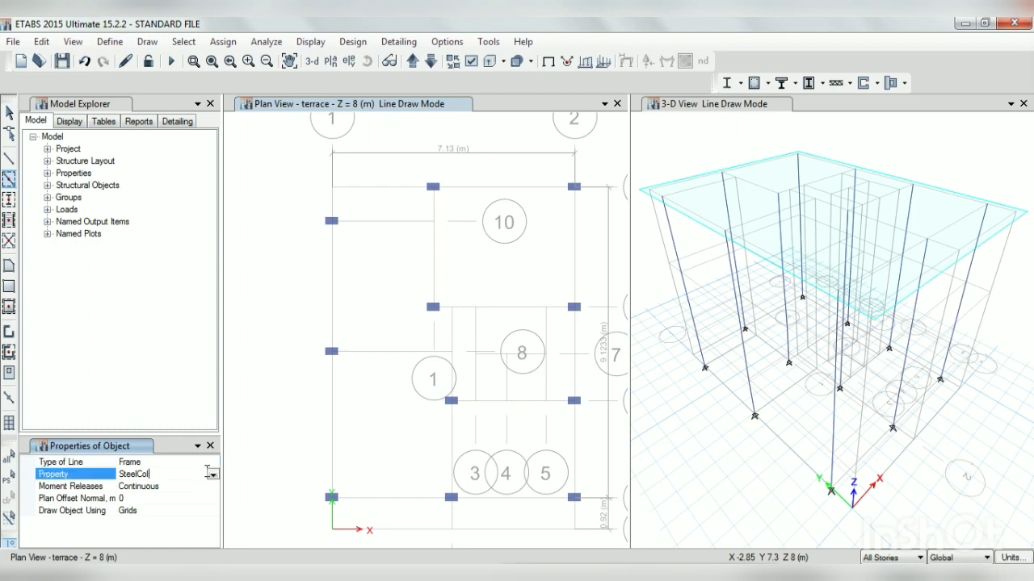
click(213, 478)
scroll(214, 517, up, 1)
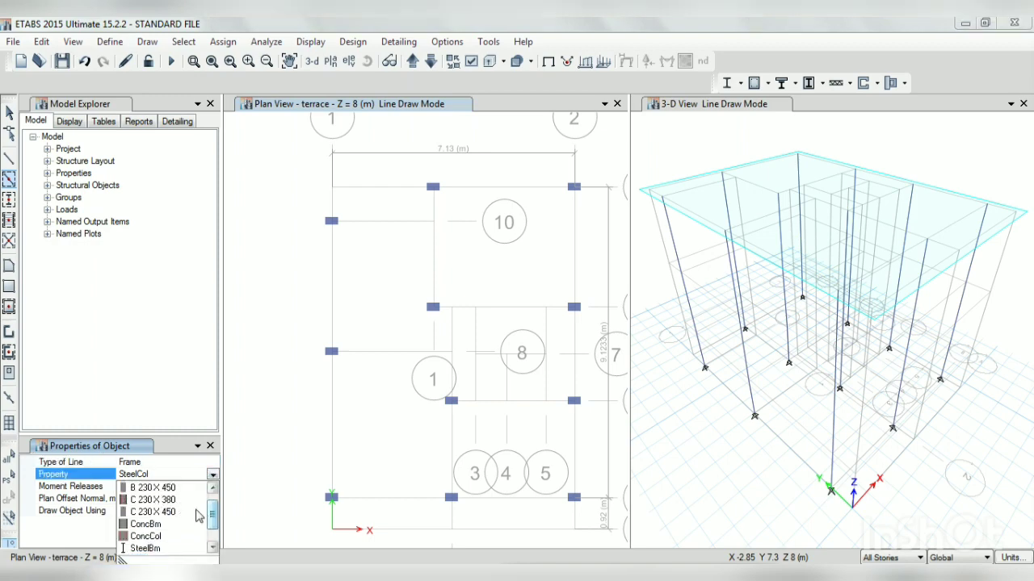
scroll(210, 507, up, 1)
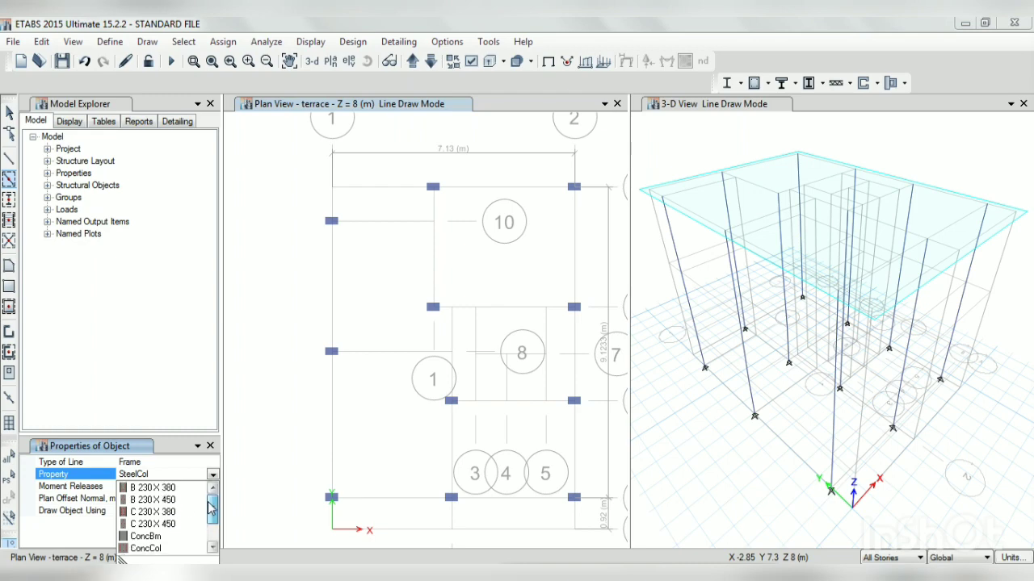
click(162, 488)
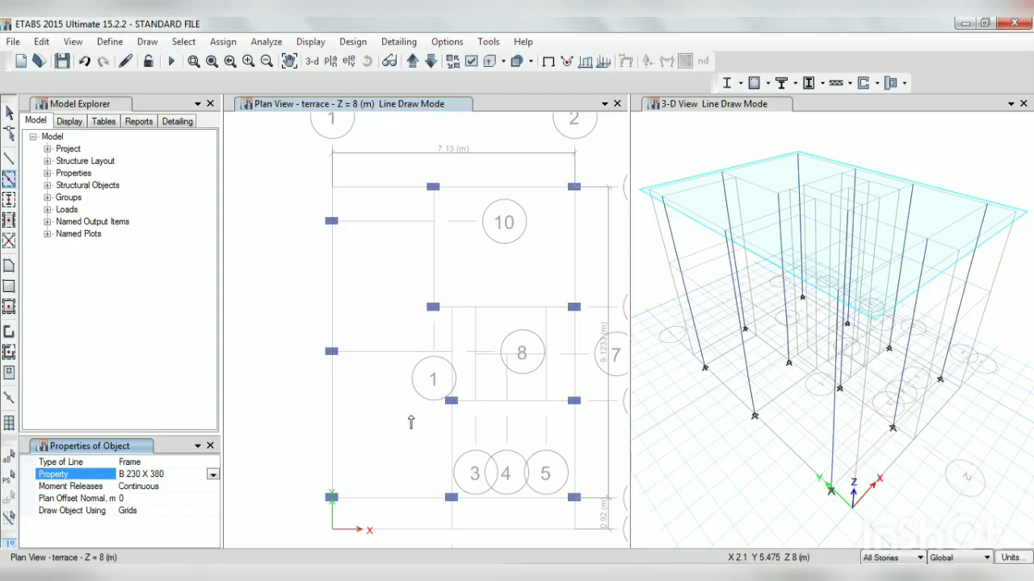
click(489, 194)
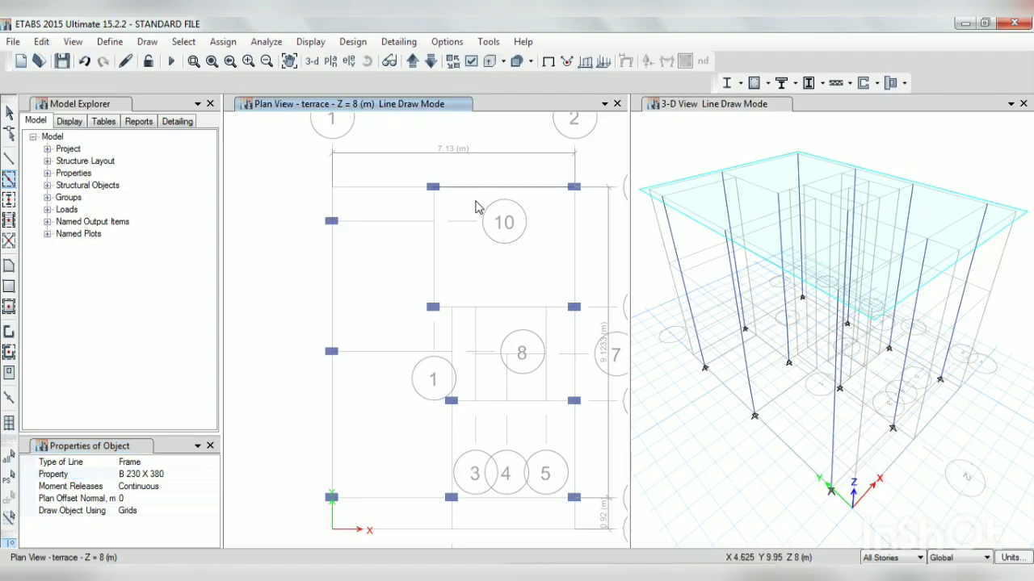
Add B 230 X 380 beams around the upper rooms: the rest of grid line C, both side edges, grid line 10 and the inner wall to 1-9
click(392, 190)
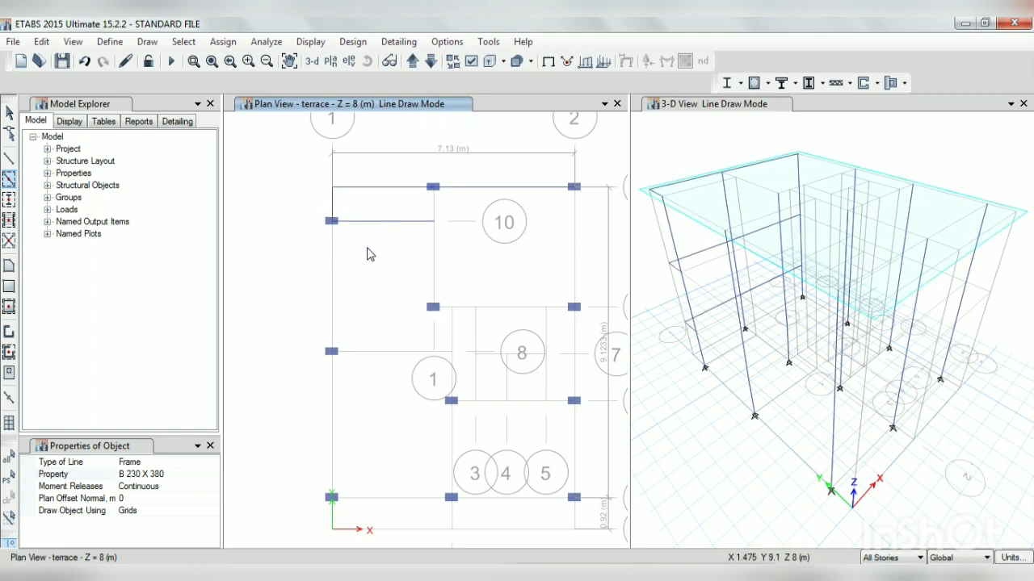
click(333, 276)
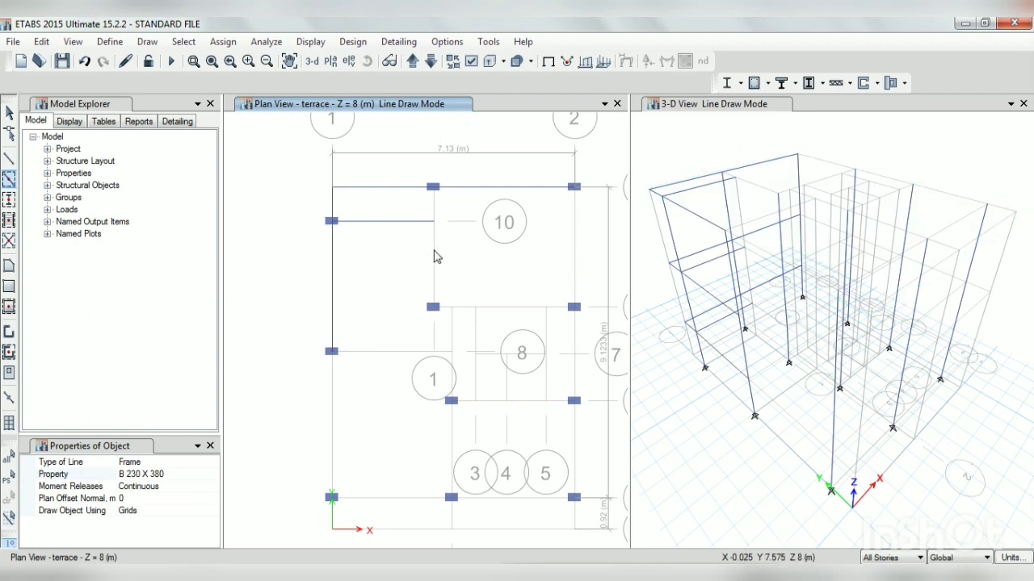
click(435, 257)
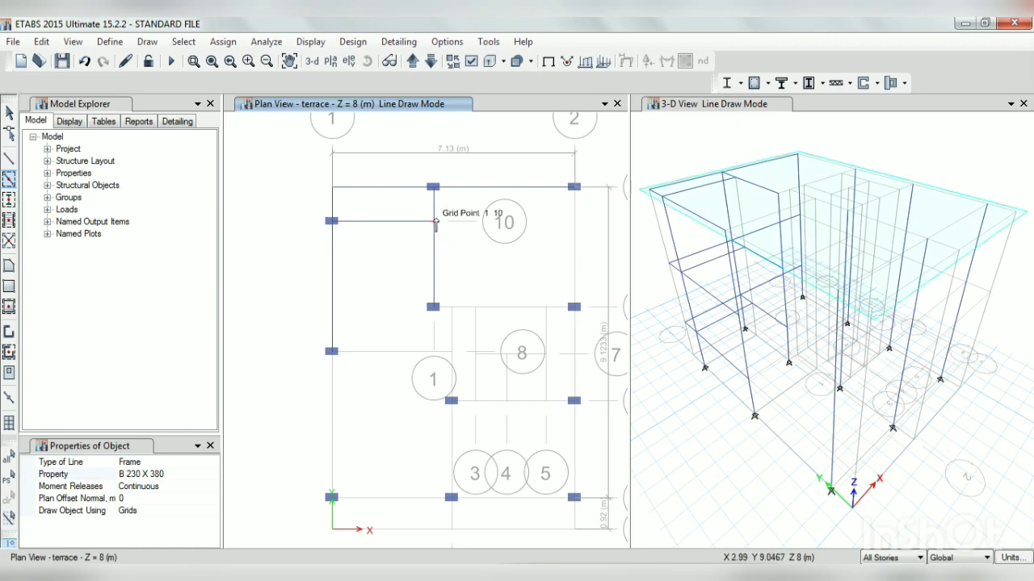
click(576, 267)
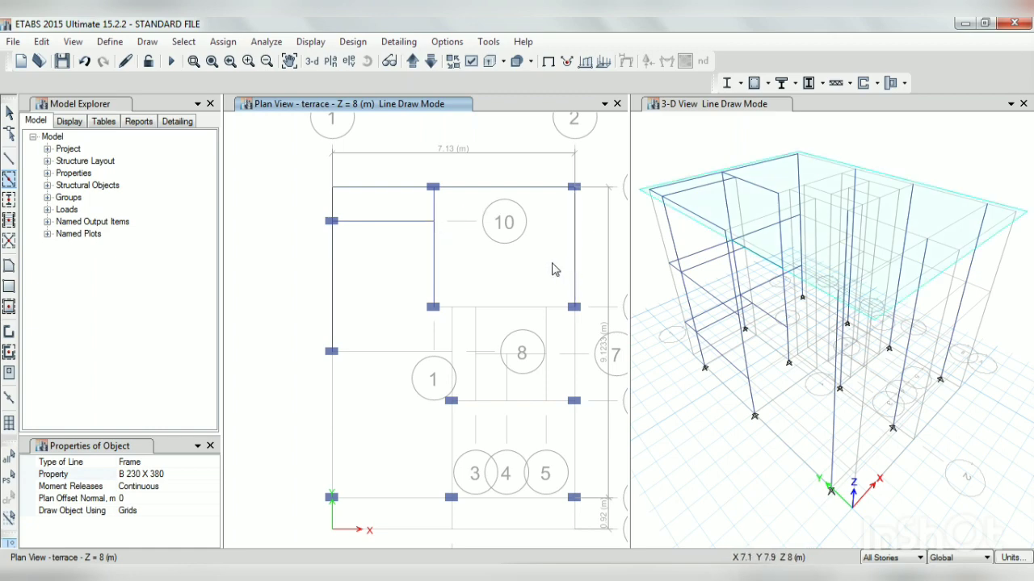
Add B 230 X 380 beams along grid line 8, the lower side edge, the front overhang and grid line B between its first two columns
click(370, 356)
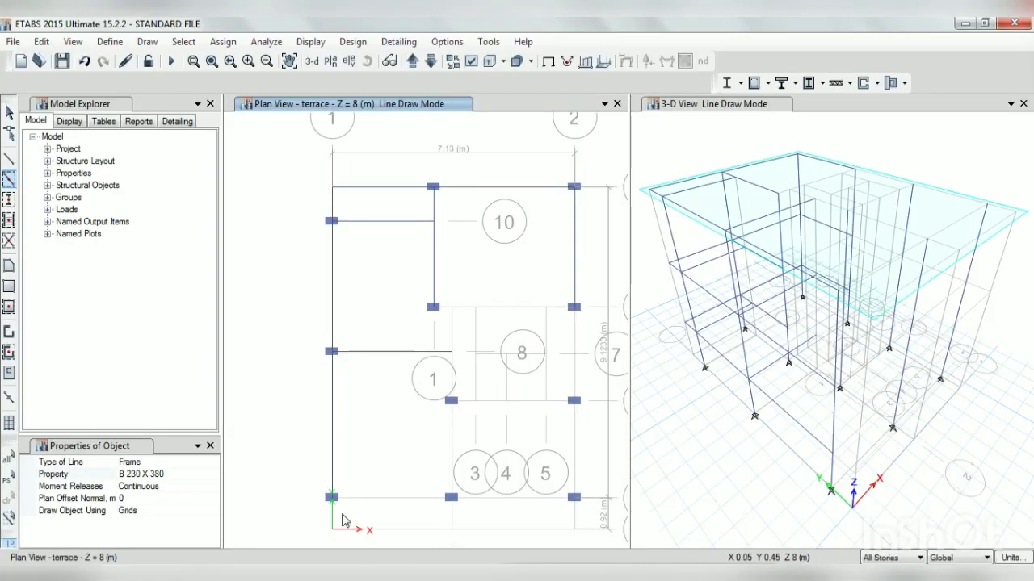
click(395, 535)
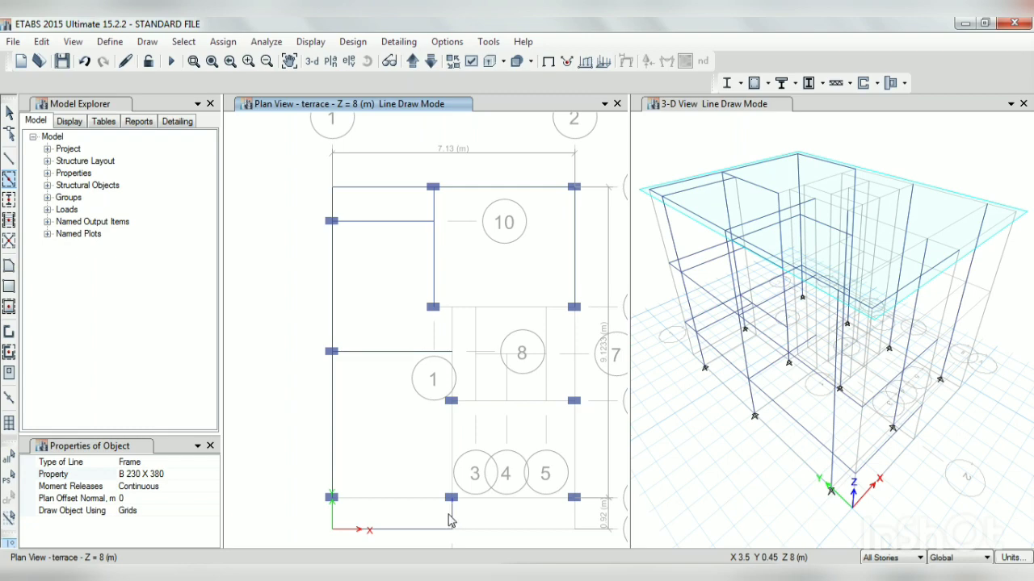
click(418, 504)
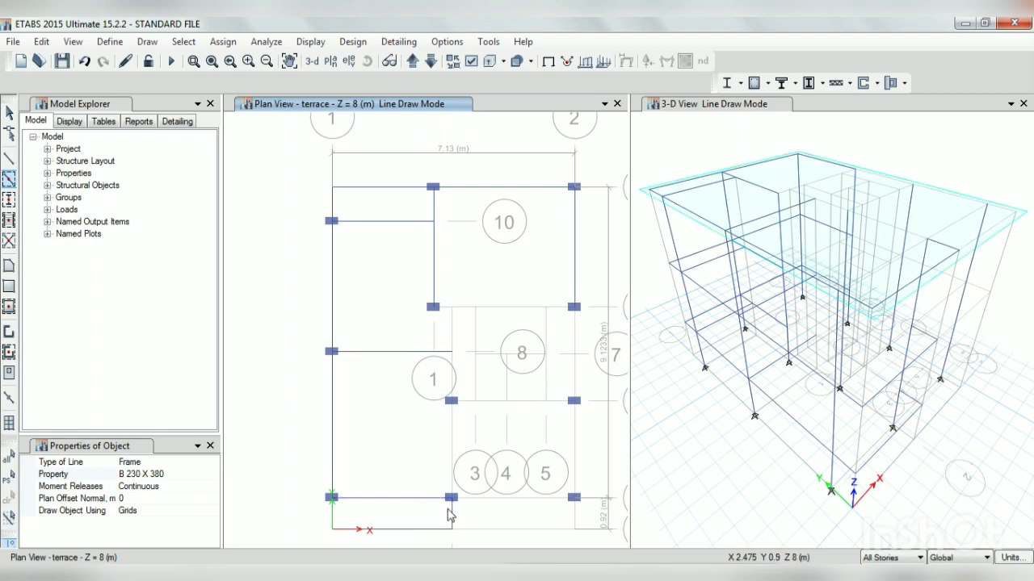
Add the remaining B 230 X 380 beams: the rest of grid line B, the grid line 2 side, and the edges and inner lines of the 3–5 bay
click(495, 506)
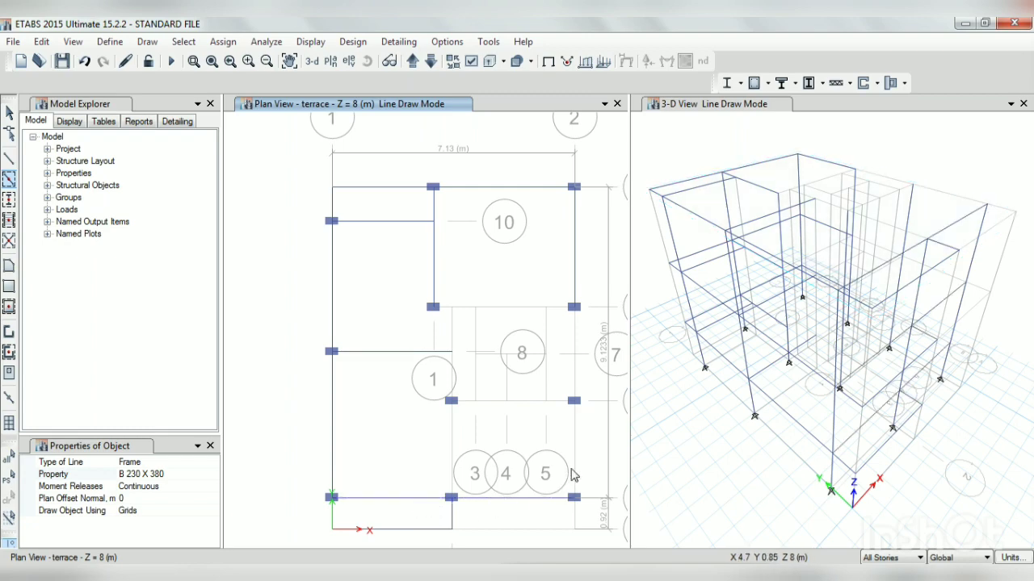
click(576, 471)
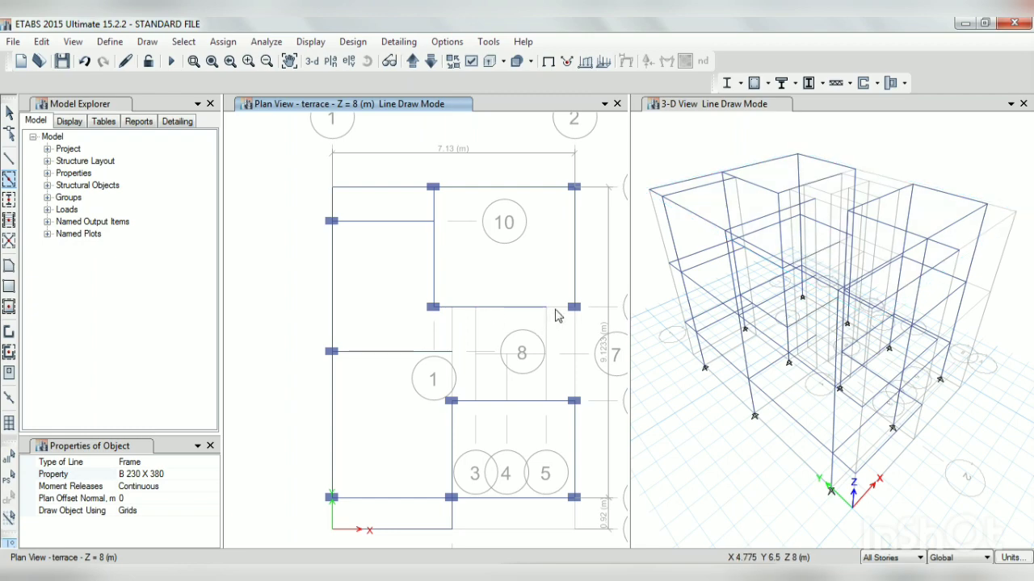
click(575, 351)
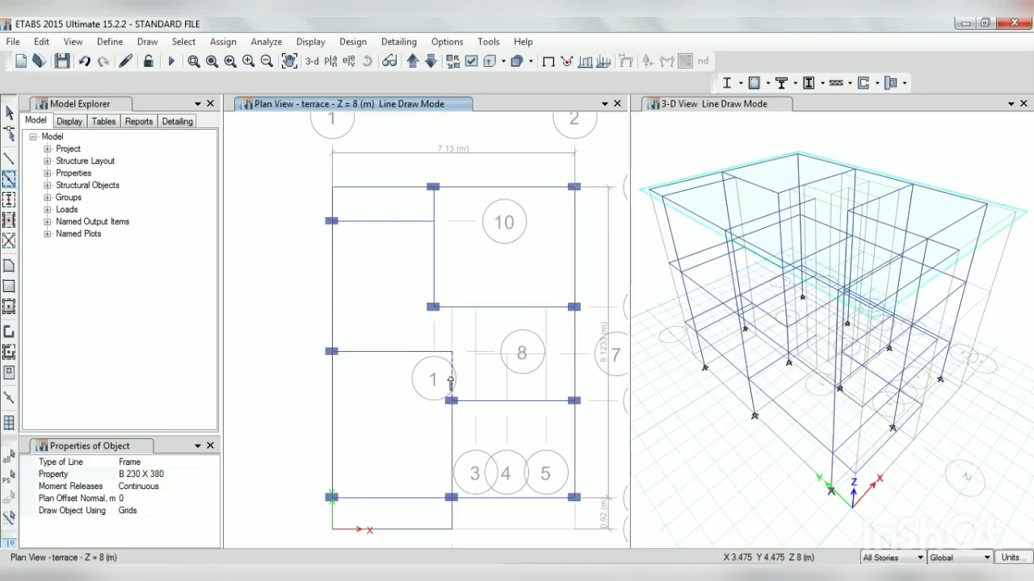
click(451, 308)
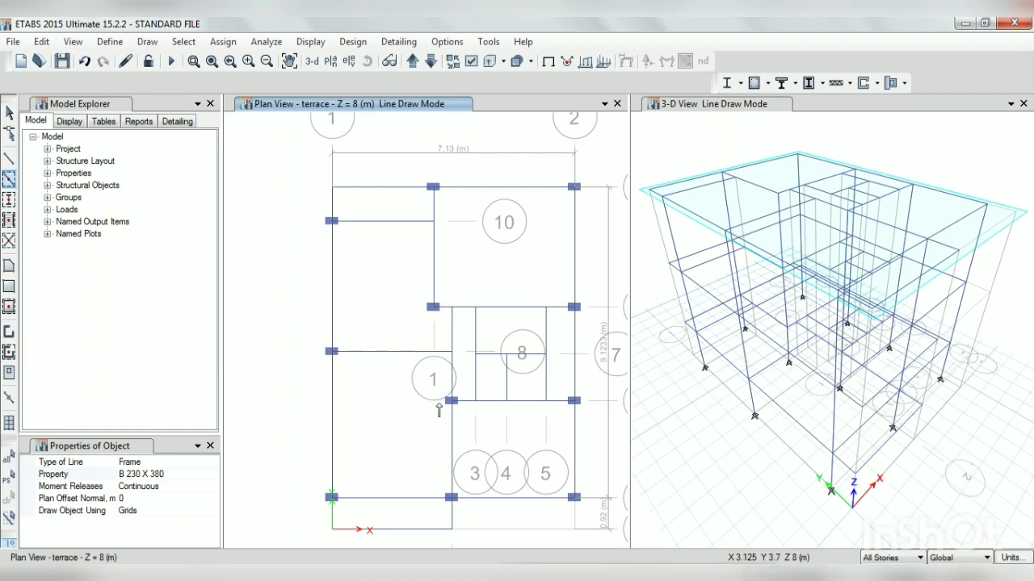
key(Escape)
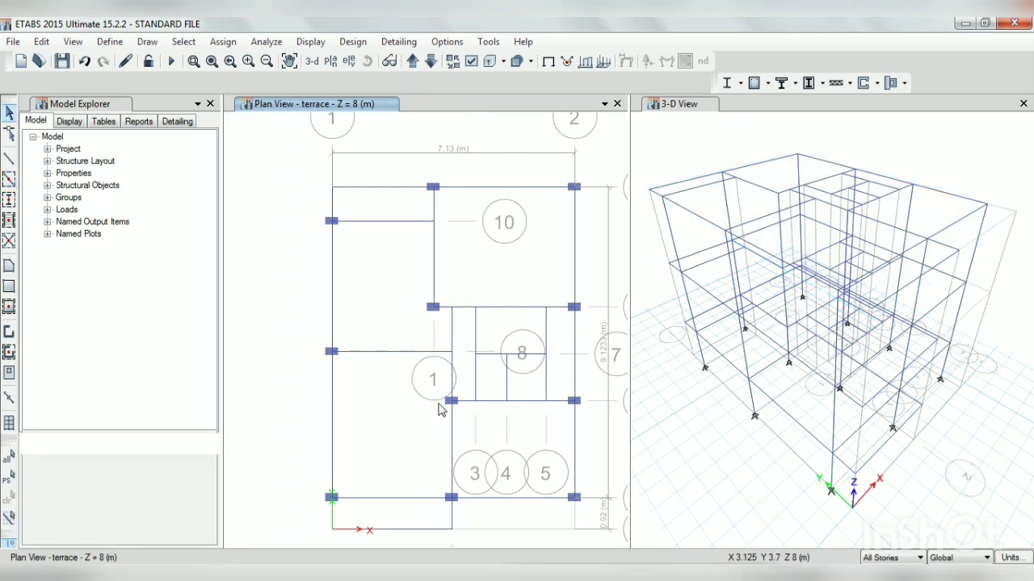
Join the segmented beams on the inner wall down to 1-9, on grid lines 3 and 5, and along the inner edge beside grid line 3
click(434, 236)
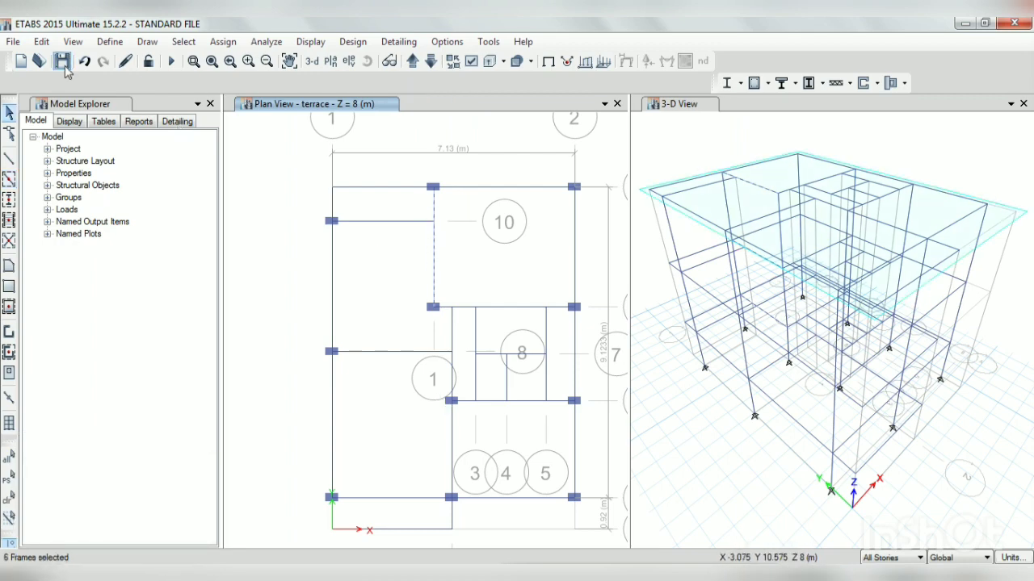
click(478, 343)
click(476, 375)
click(545, 332)
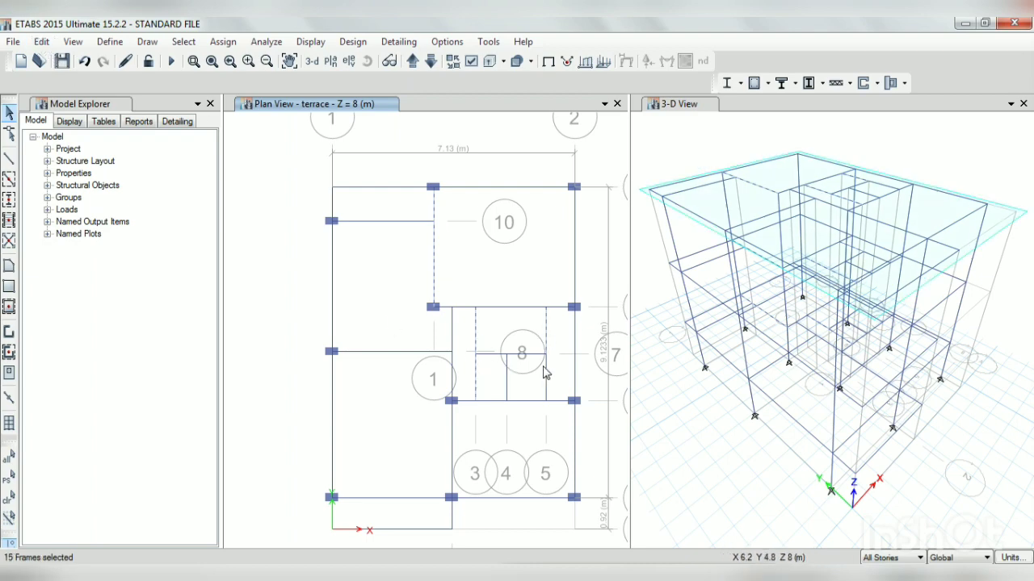
click(546, 373)
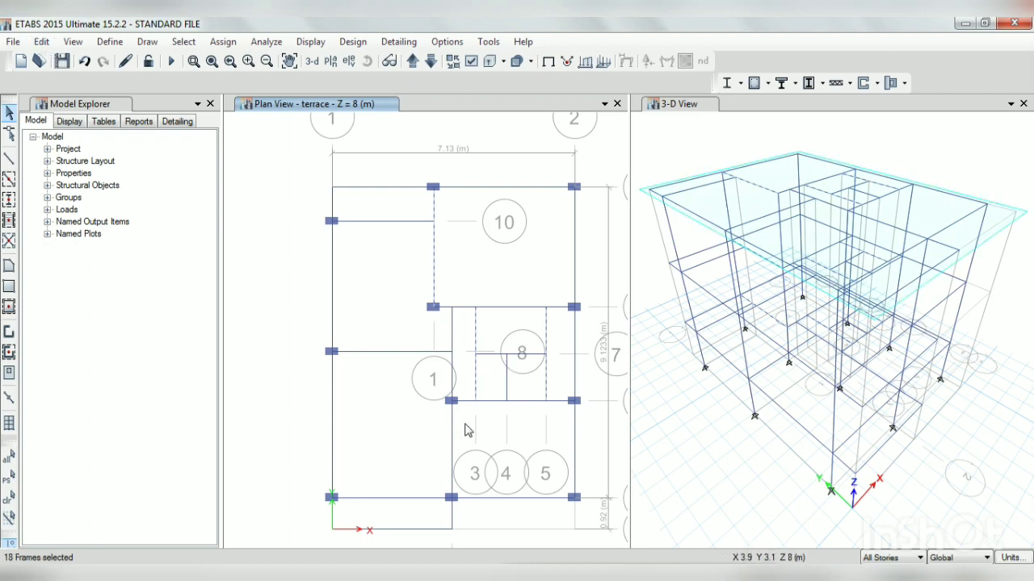
click(453, 335)
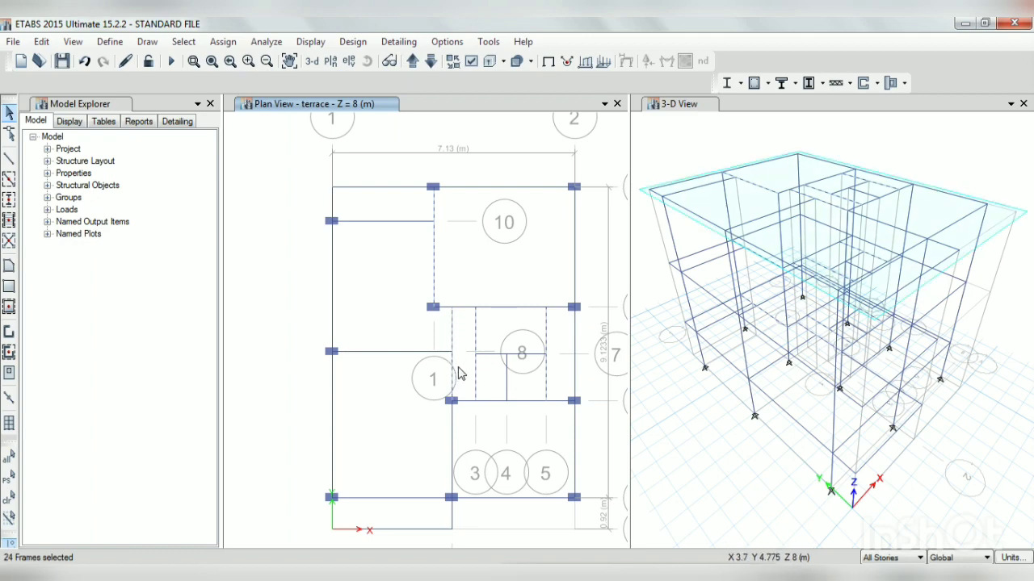
click(43, 43)
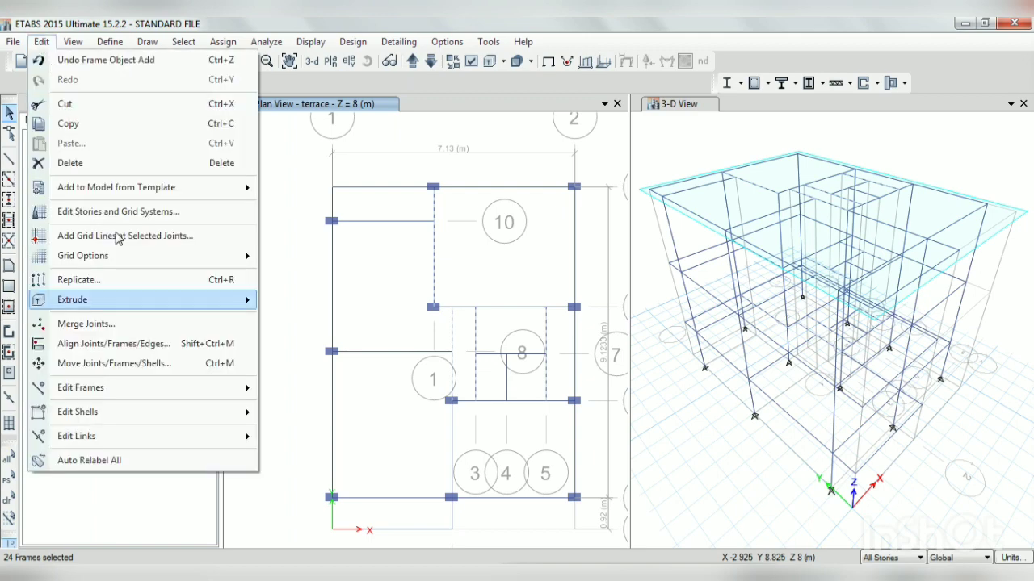
mouse_move(143, 392)
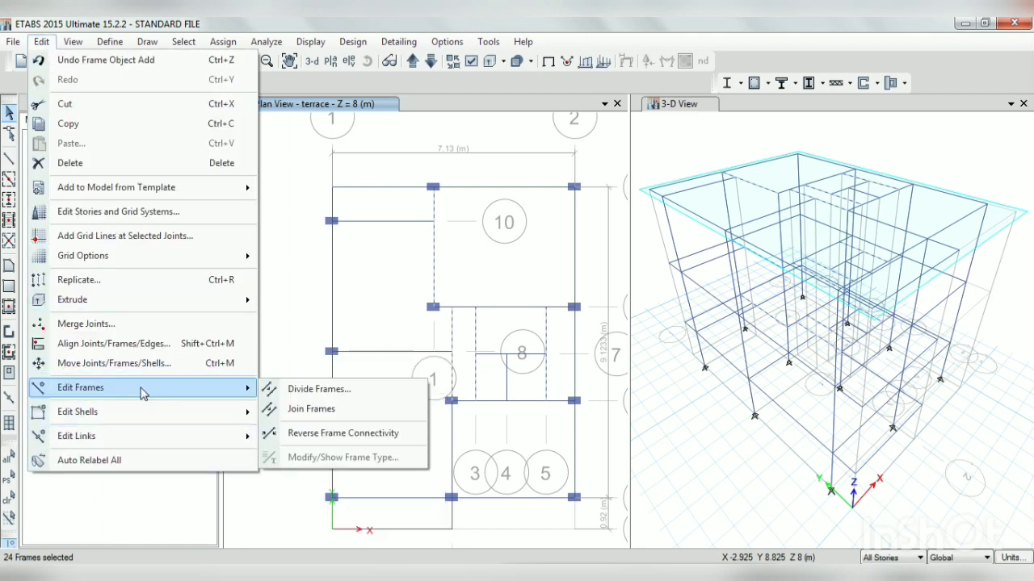
click(309, 412)
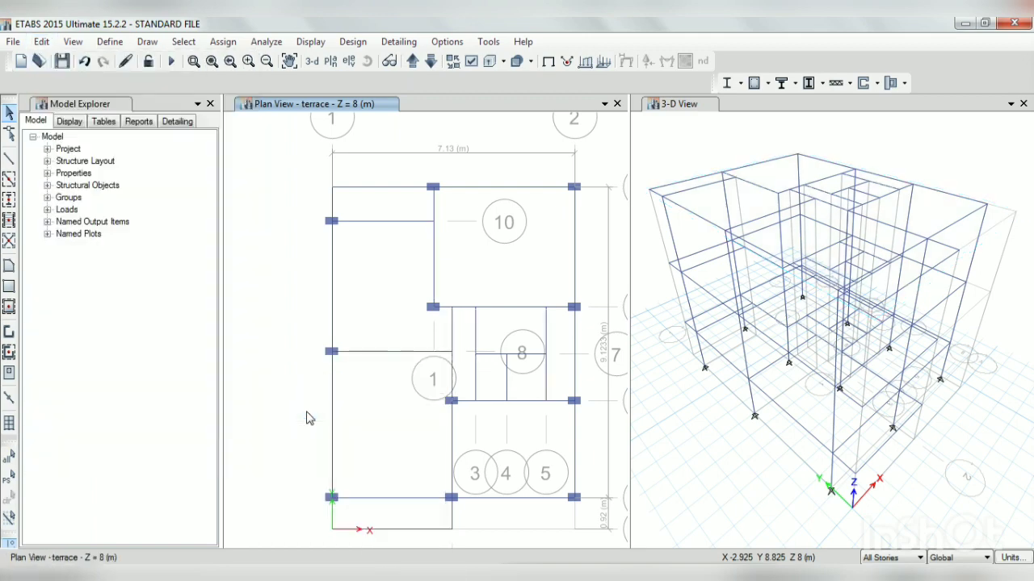
Join the segmented crosswise beams of the 3–5 bay: grid line 7, grid line 9 and the bay's lower edge between its columns
click(432, 266)
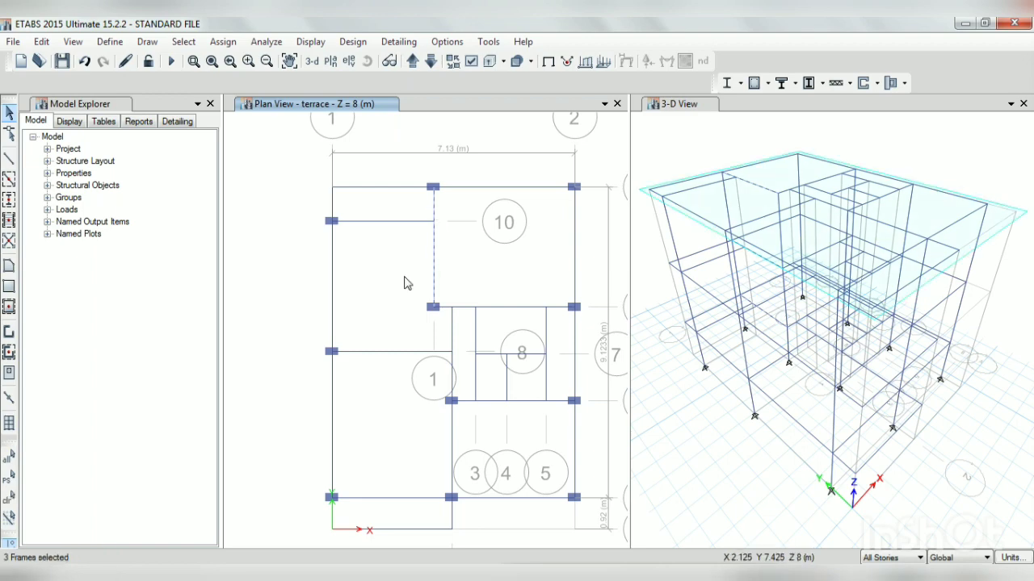
key(Escape)
click(490, 352)
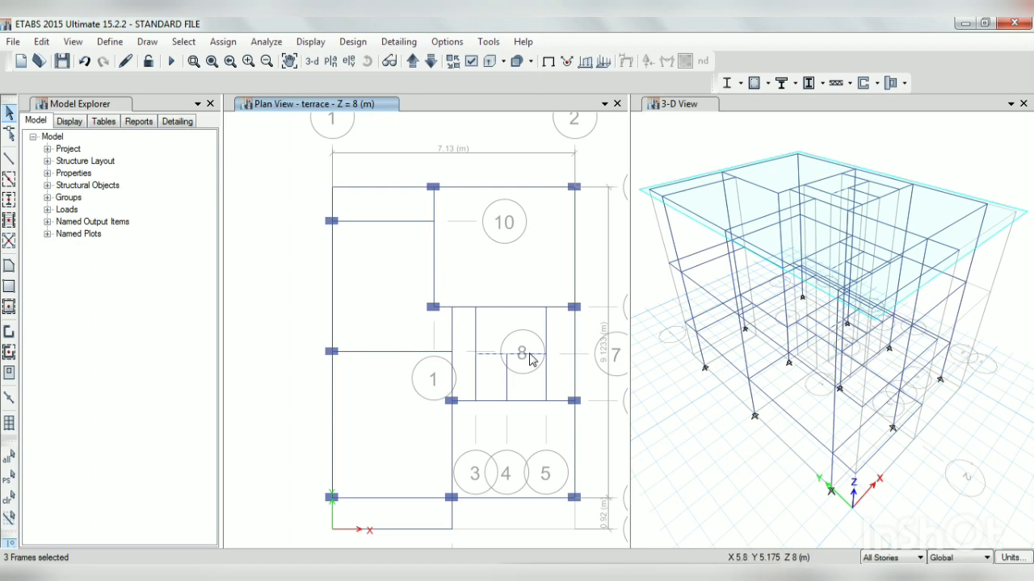
click(470, 412)
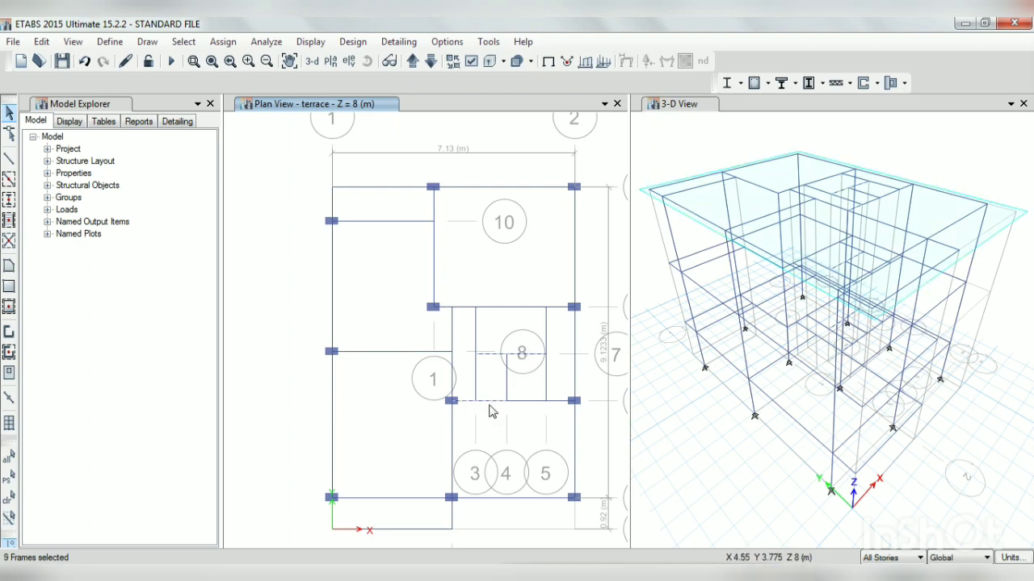
click(488, 405)
click(524, 403)
click(555, 410)
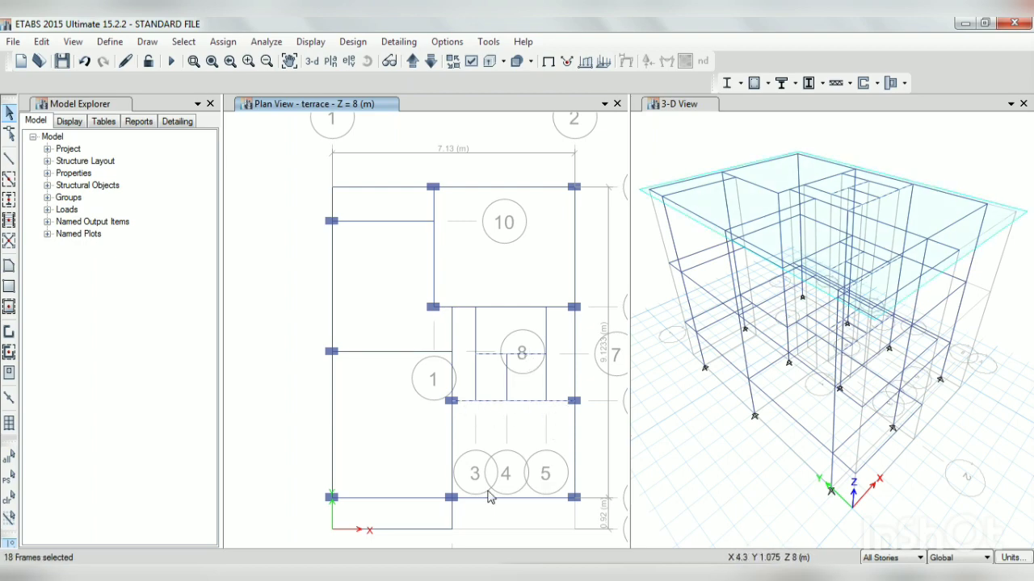
click(458, 309)
click(553, 310)
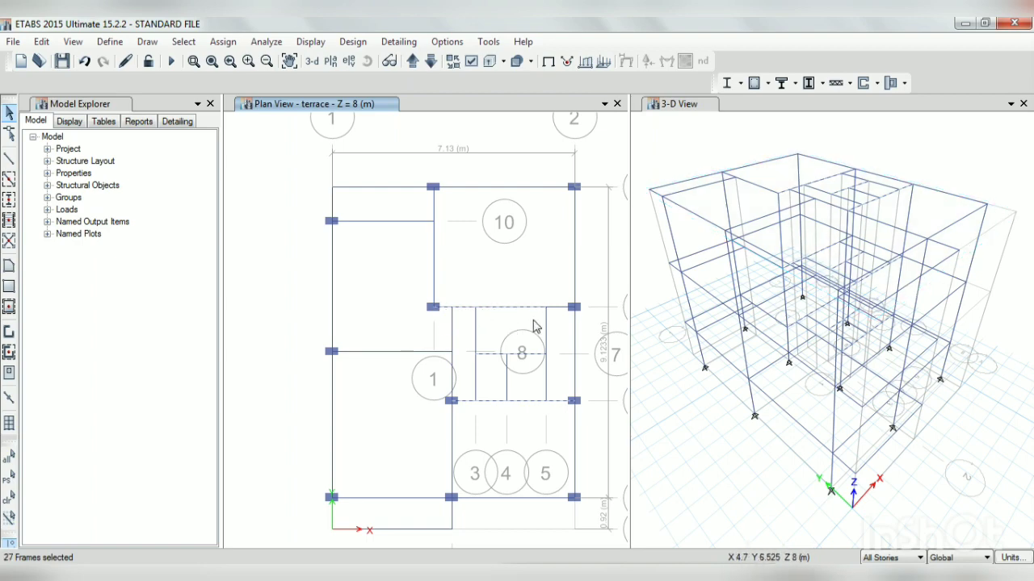
click(555, 308)
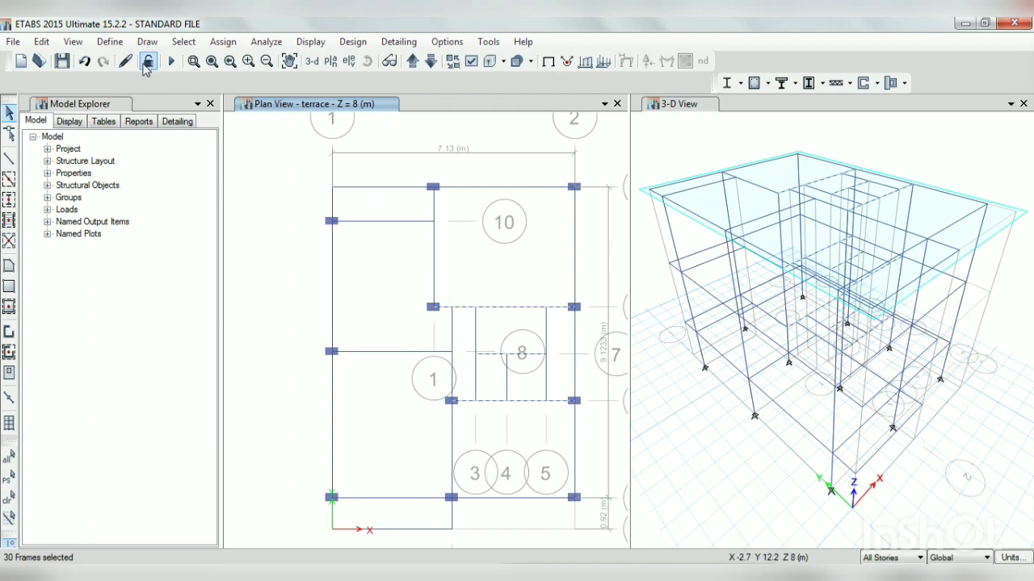
click(41, 41)
mouse_move(109, 392)
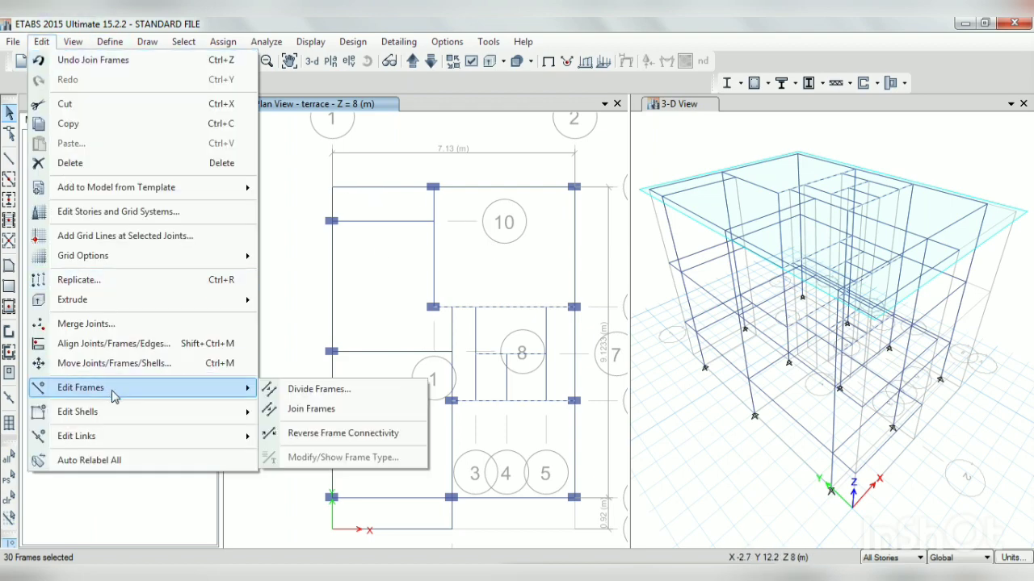
click(343, 406)
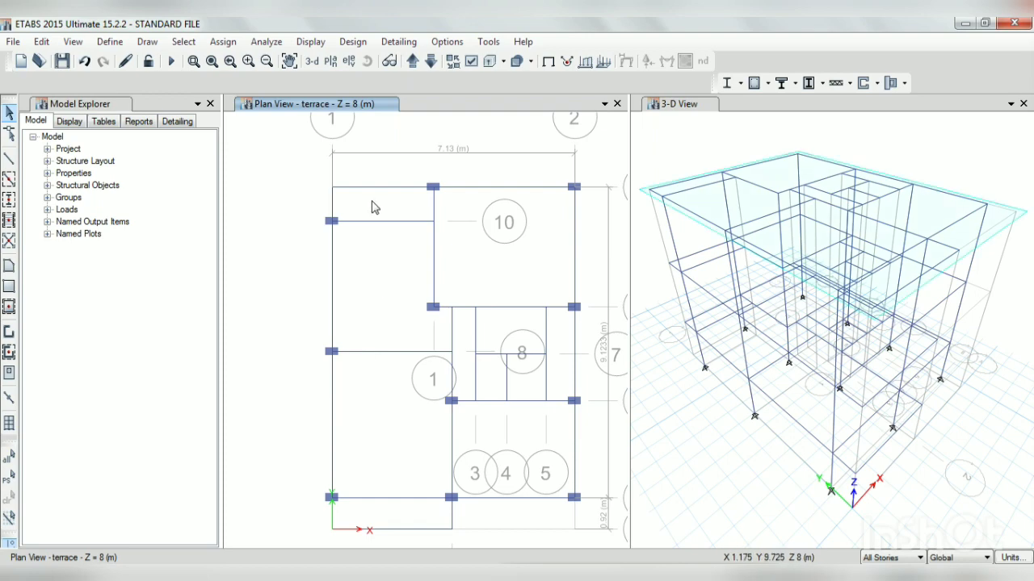
Examine the beams around the perimeter and inner bays one by one to check that each is a single span, and clear the selection
click(475, 192)
click(433, 208)
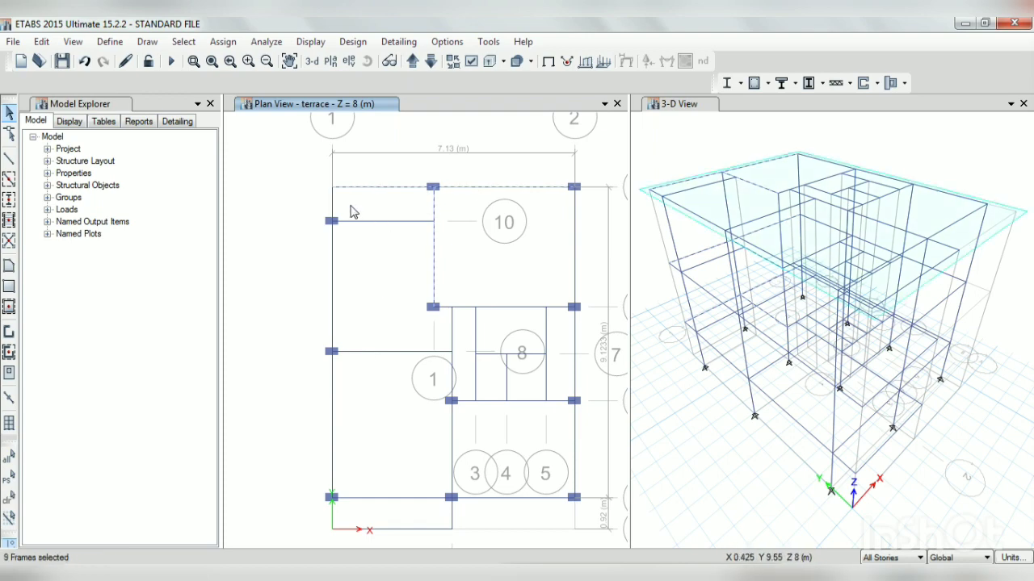
click(333, 206)
click(334, 323)
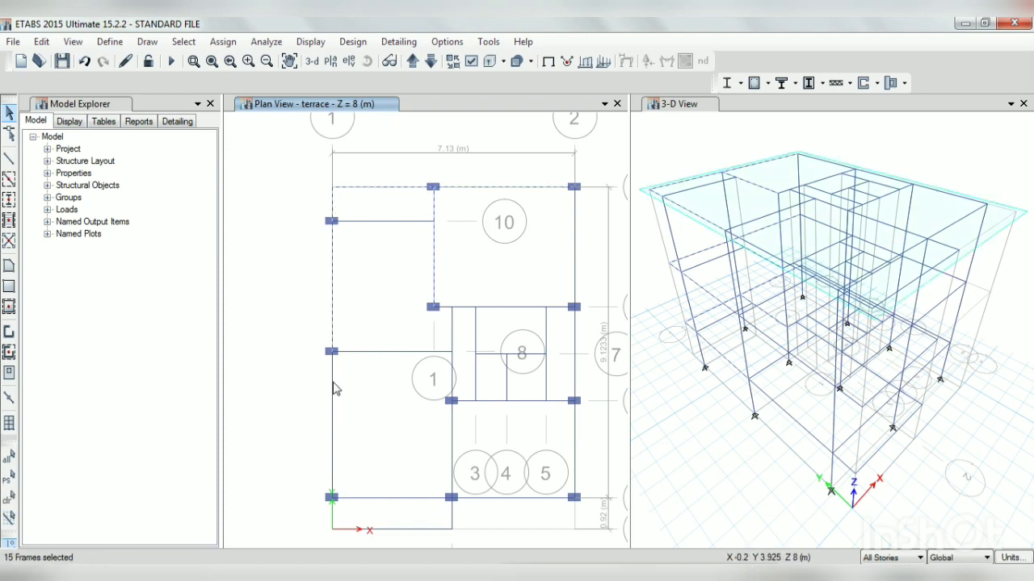
click(332, 424)
click(333, 514)
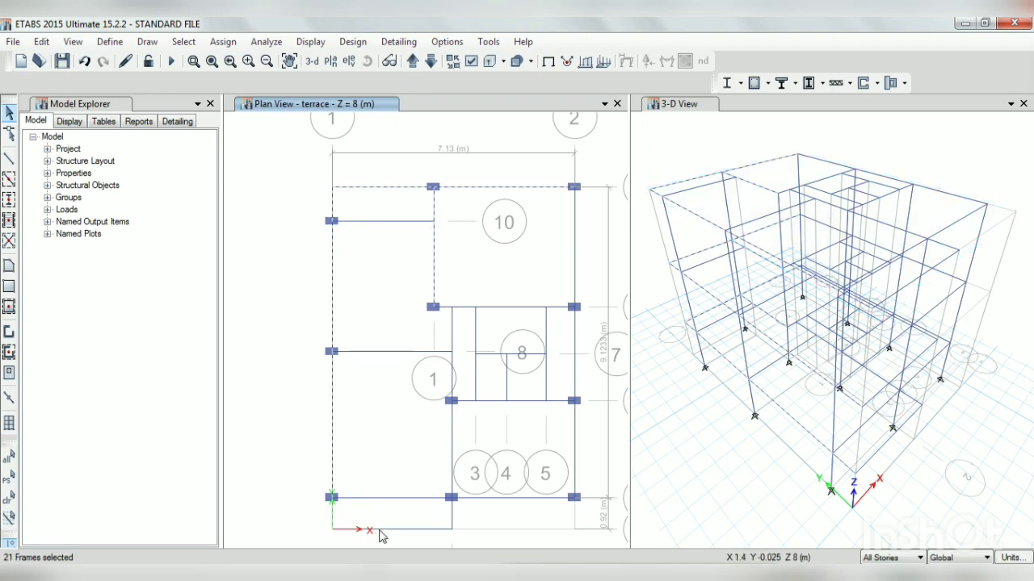
click(380, 530)
click(453, 515)
click(419, 499)
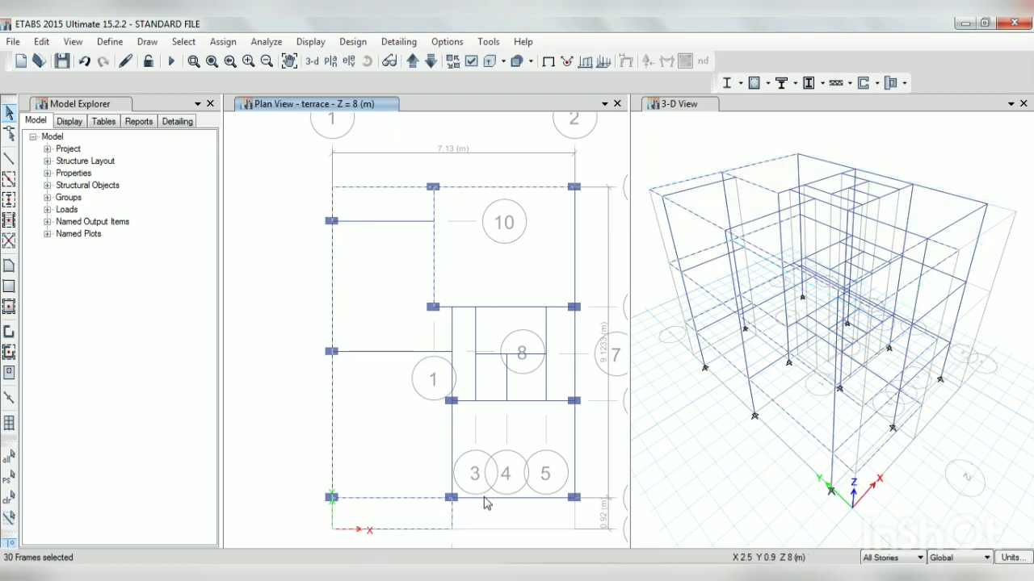
click(453, 466)
click(574, 449)
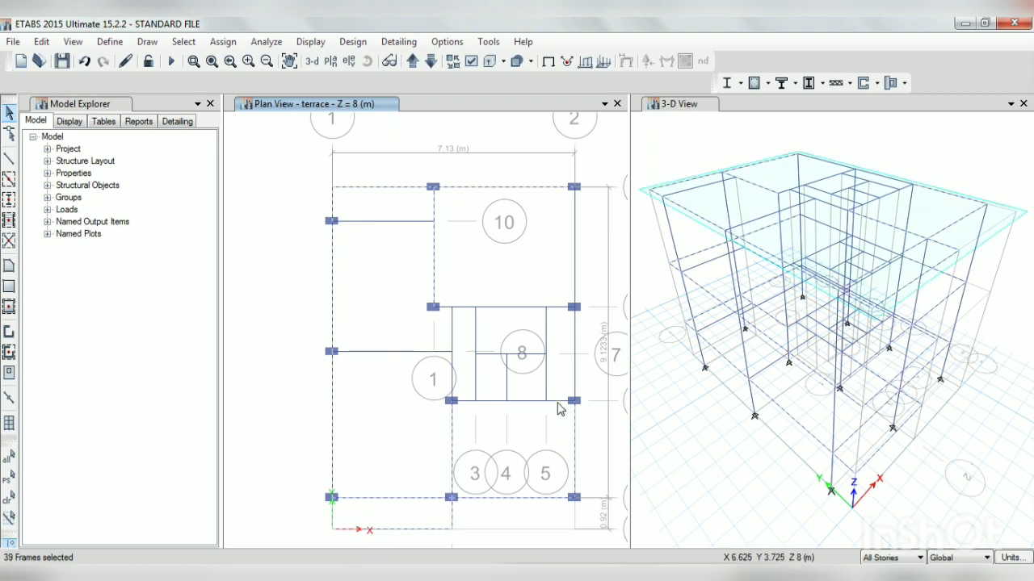
click(494, 354)
click(475, 372)
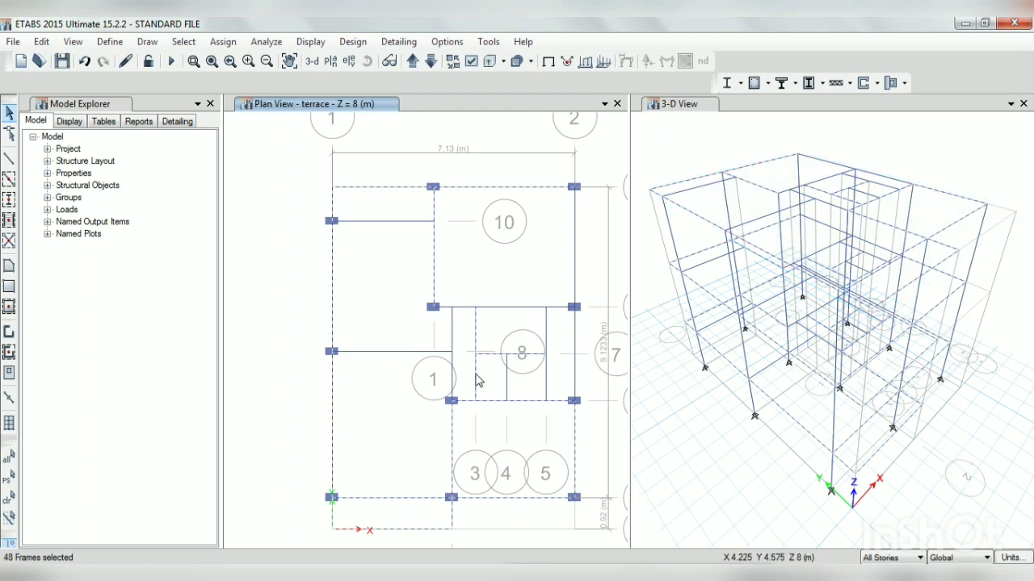
click(449, 341)
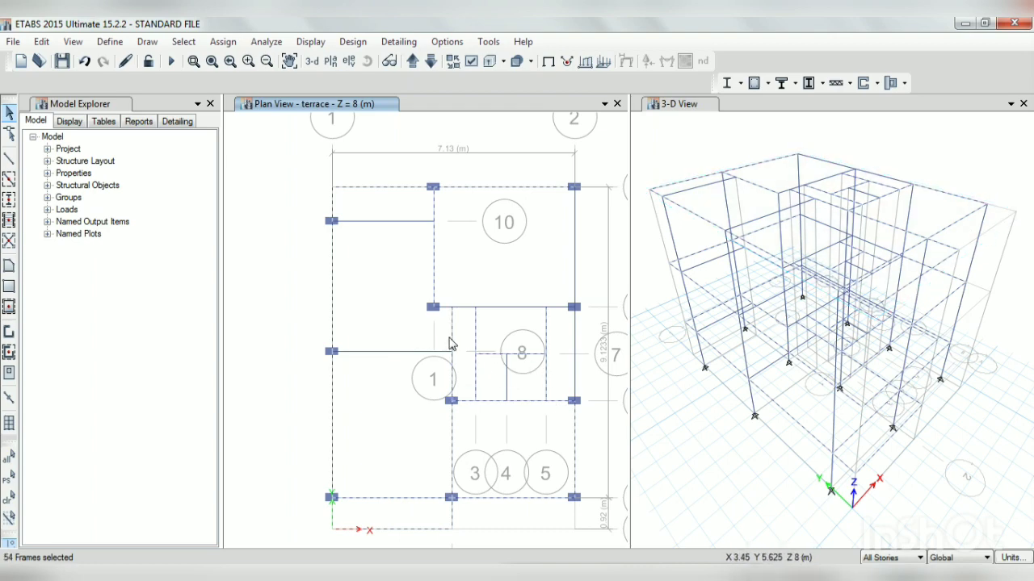
click(427, 354)
click(466, 308)
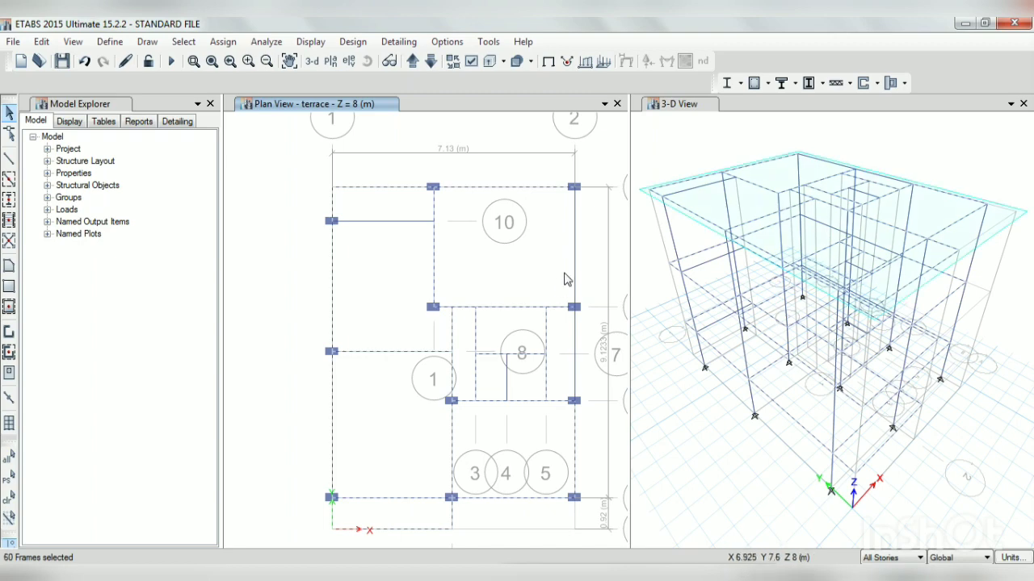
click(575, 281)
click(575, 333)
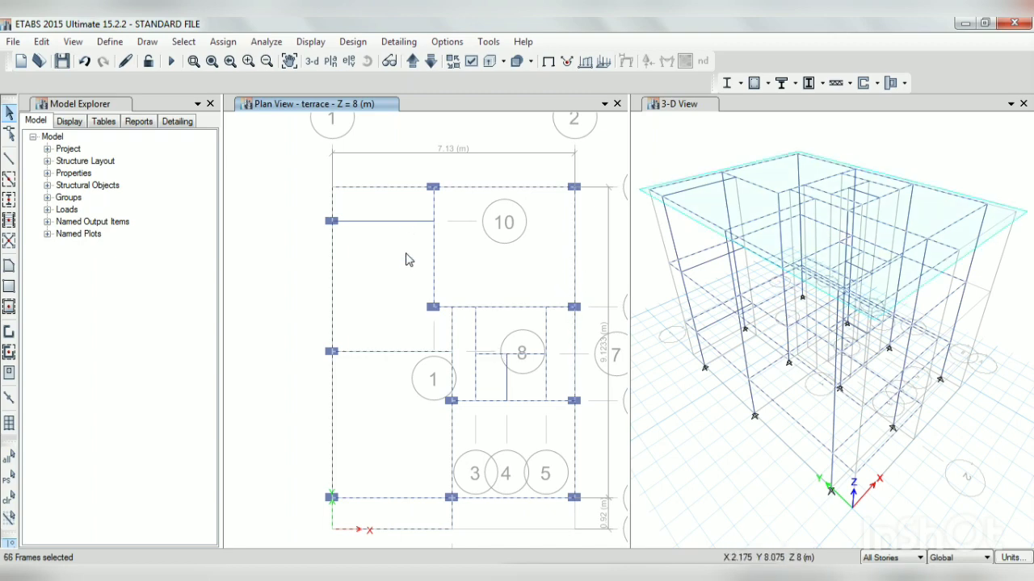
key(Escape)
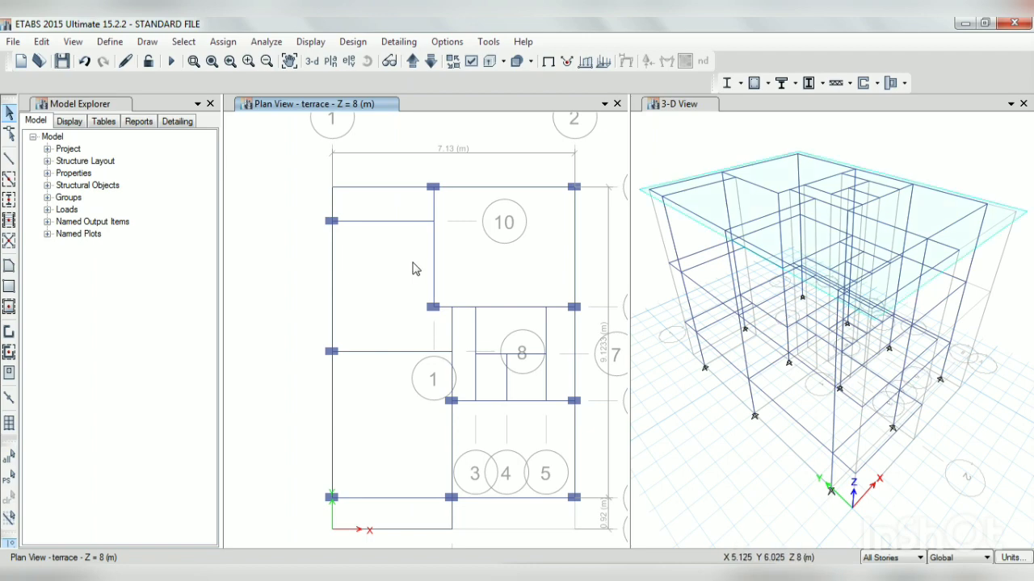
Release Moment 22 and Moment 33 at both ends of the beams on grid lines 3, 4 and 5 and the crossbeam on line 7
click(526, 354)
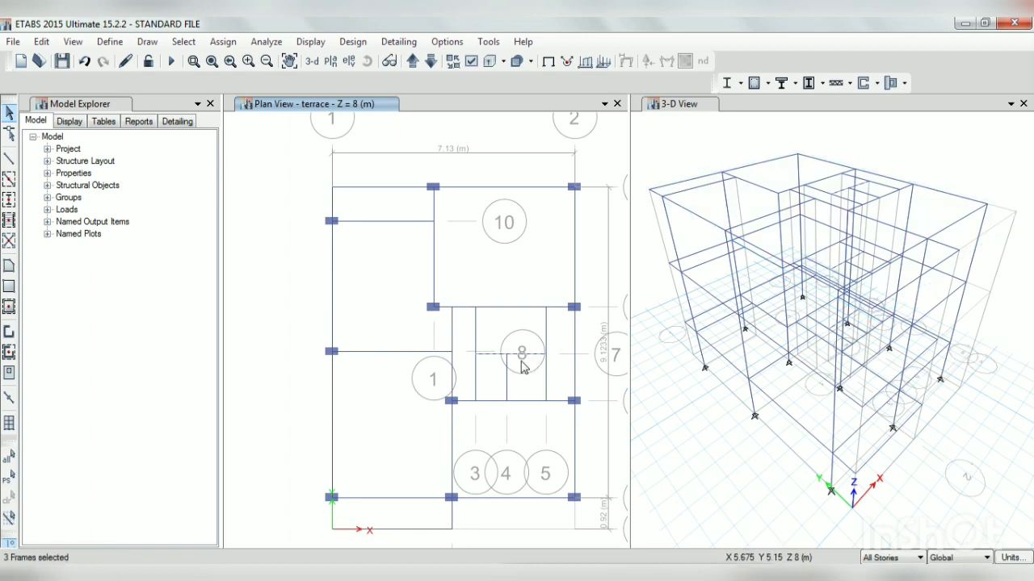
click(475, 329)
click(547, 327)
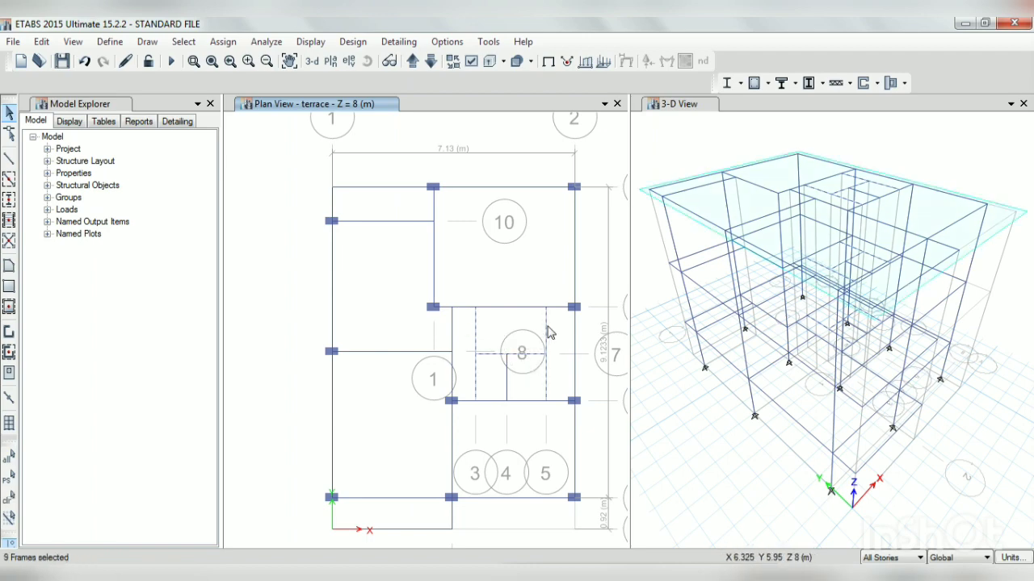
click(506, 379)
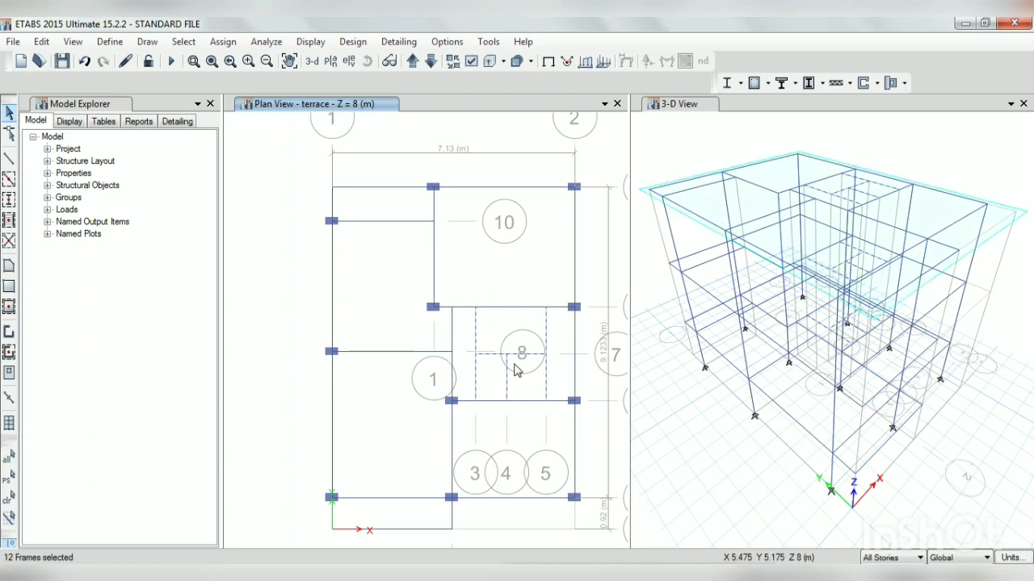
click(222, 41)
mouse_move(289, 88)
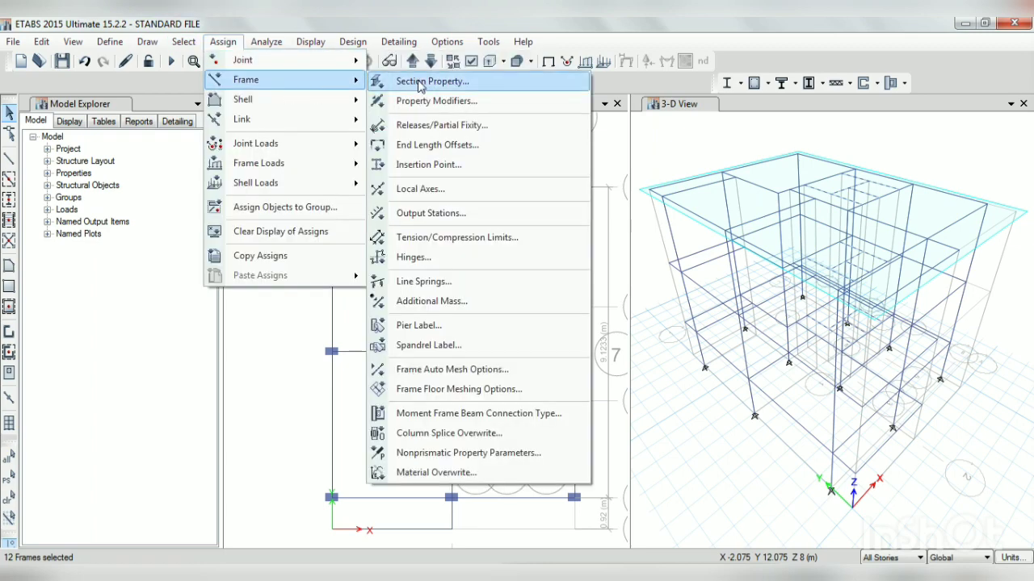
click(440, 126)
click(444, 325)
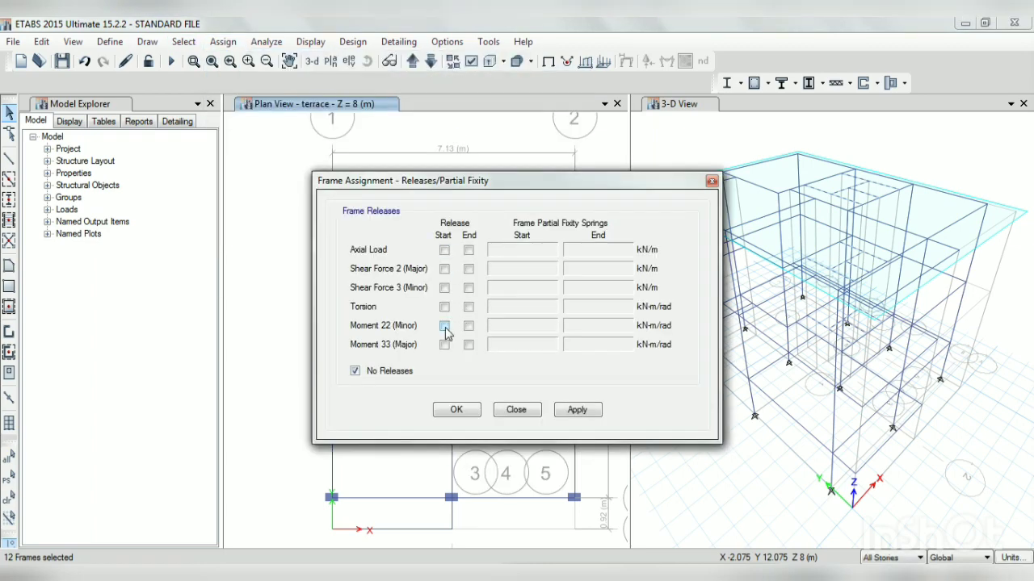
click(444, 345)
click(469, 326)
click(468, 345)
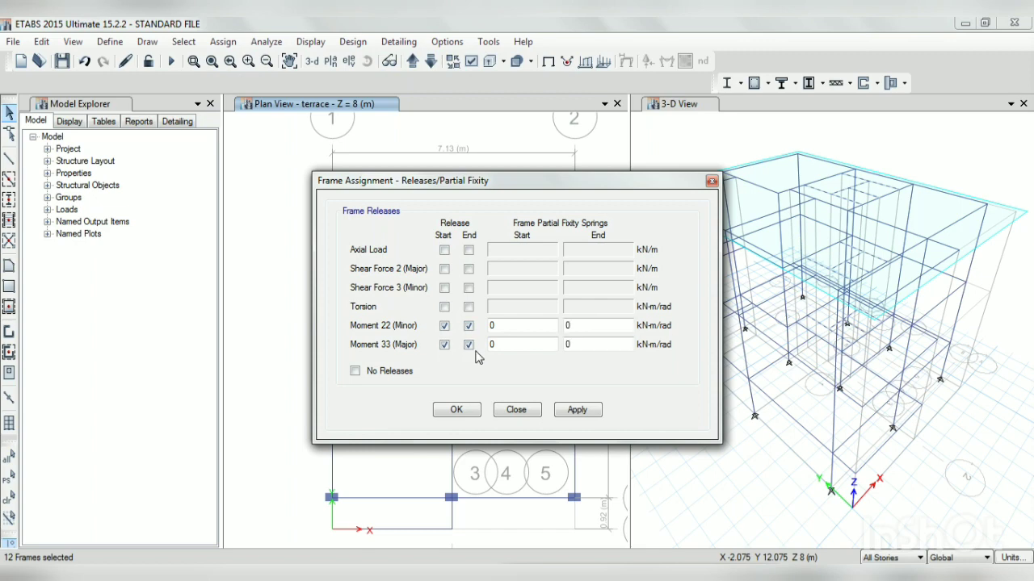
click(573, 410)
click(457, 410)
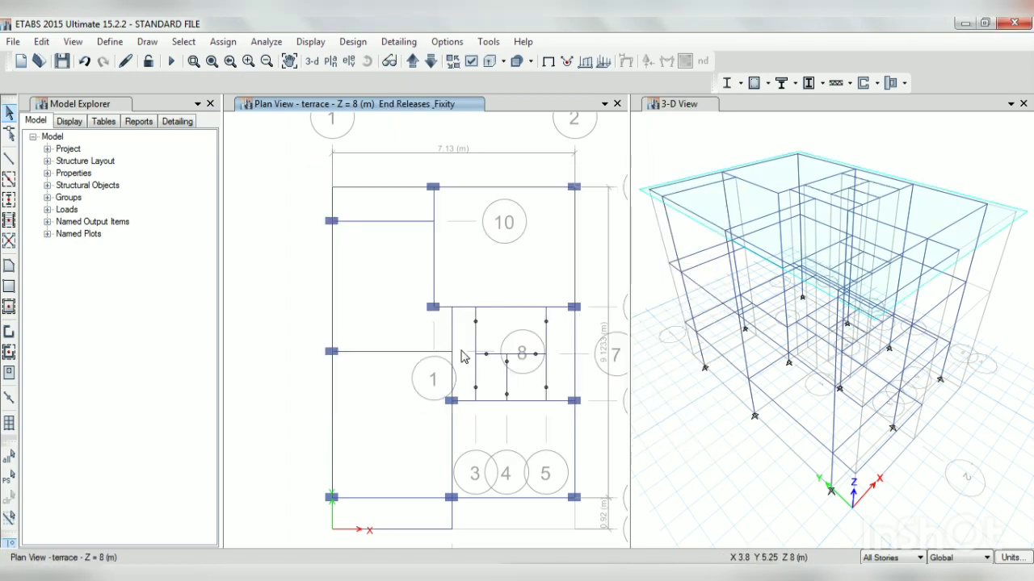
Release Moment 22 and Moment 33 at the end only of the beams running inward from grid line 1 on lines 8 and 10
click(420, 352)
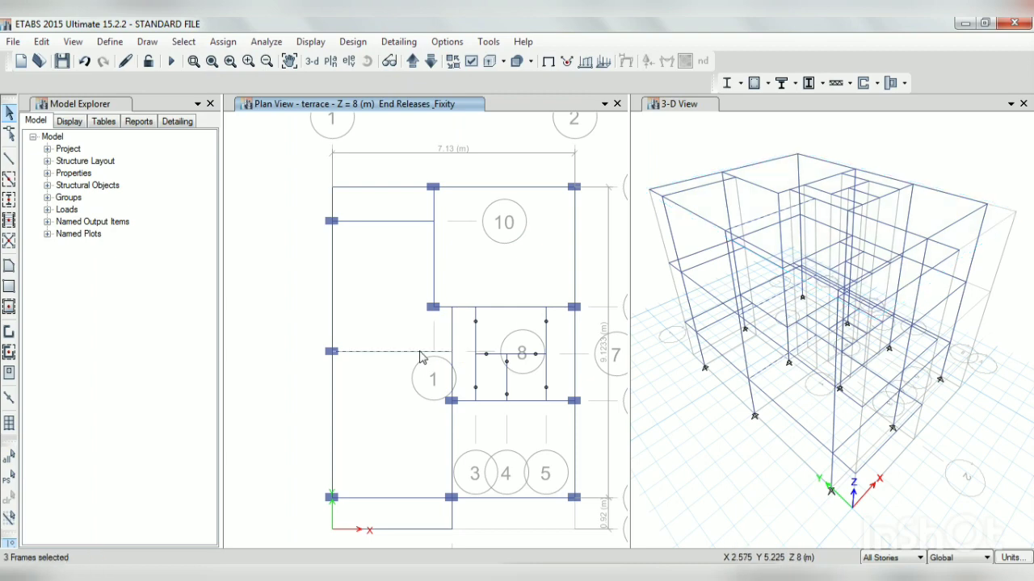
click(379, 222)
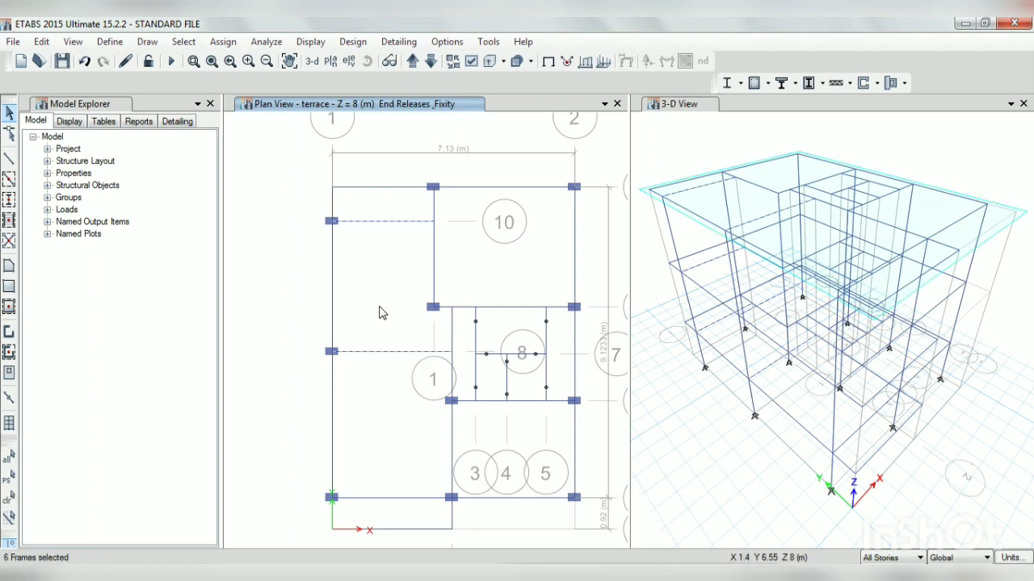
click(224, 41)
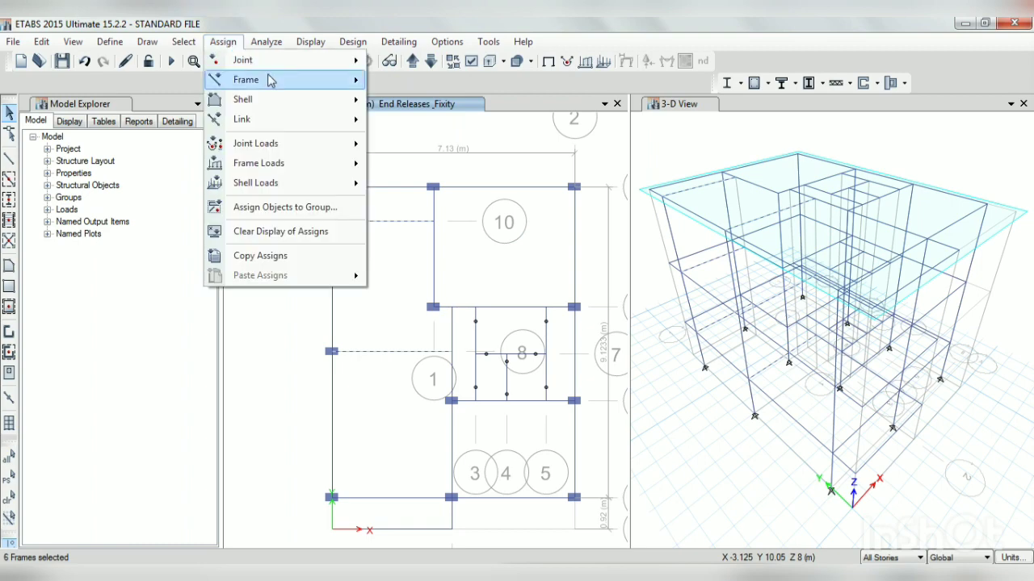
mouse_move(270, 79)
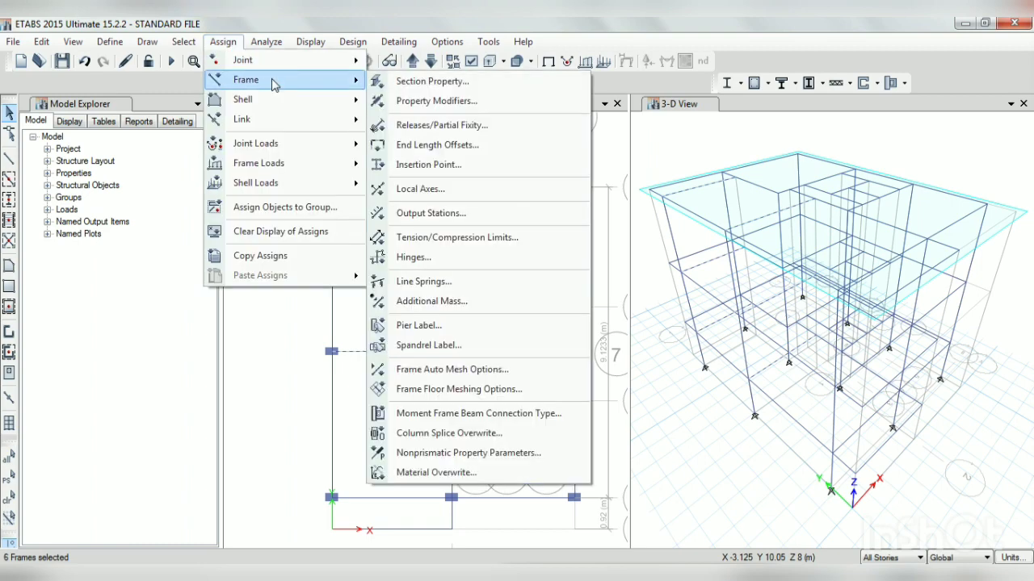
click(428, 126)
click(444, 326)
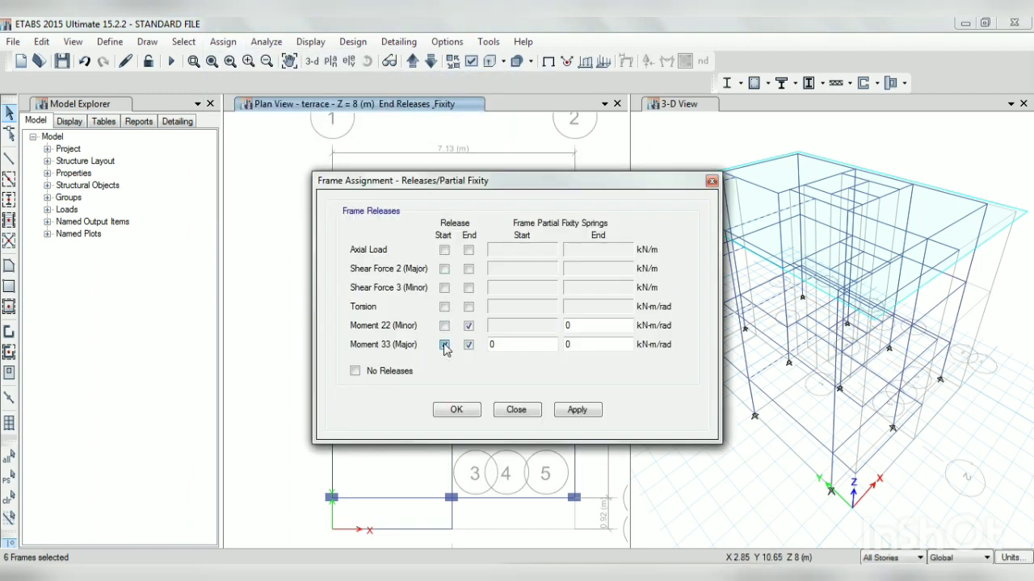
click(444, 344)
click(575, 410)
click(456, 410)
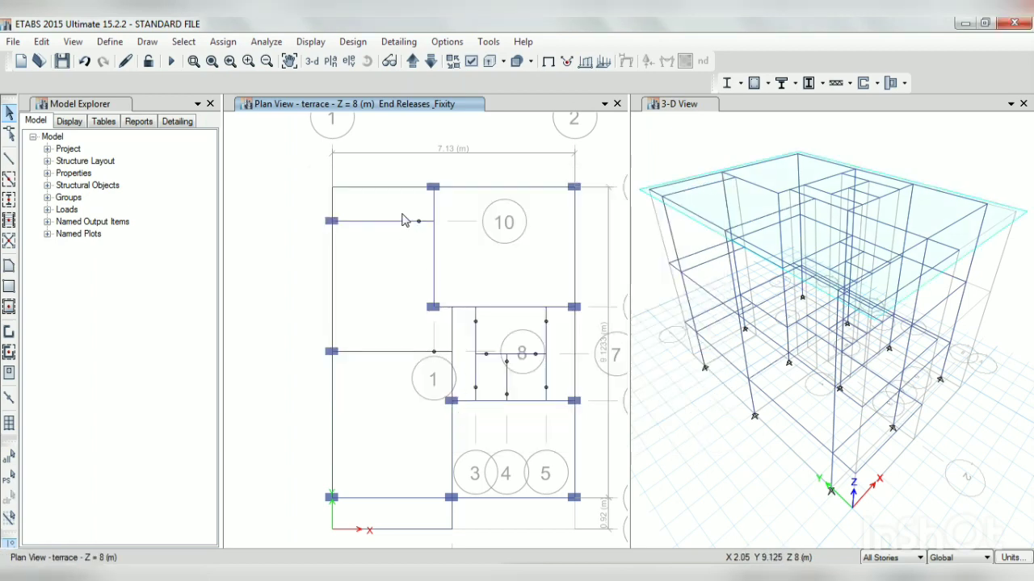
Release Moment 22 and Moment 33 at the end only of the lengthwise beam beside grid line 3
drag(457, 393, 450, 307)
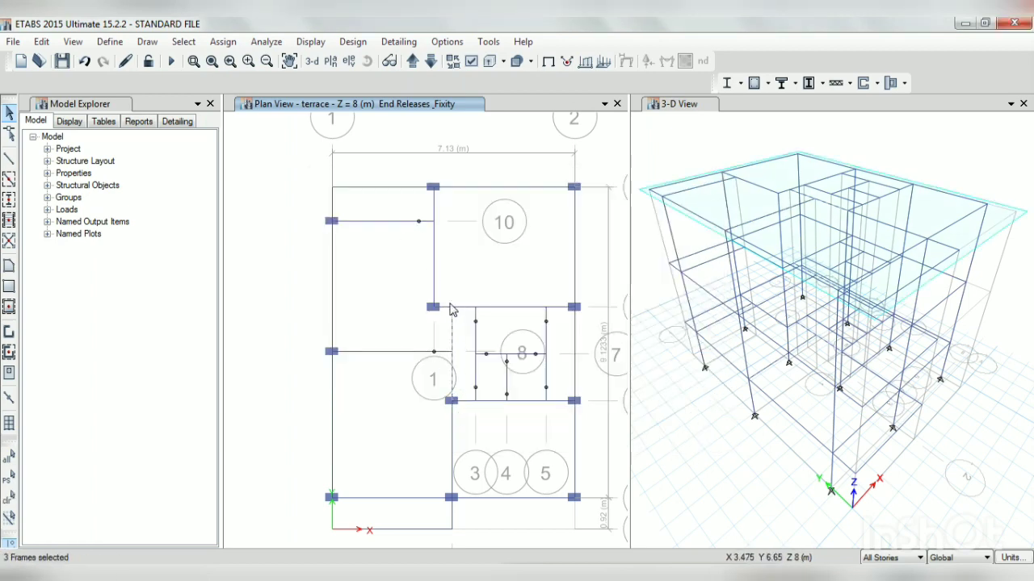
click(222, 41)
mouse_move(262, 86)
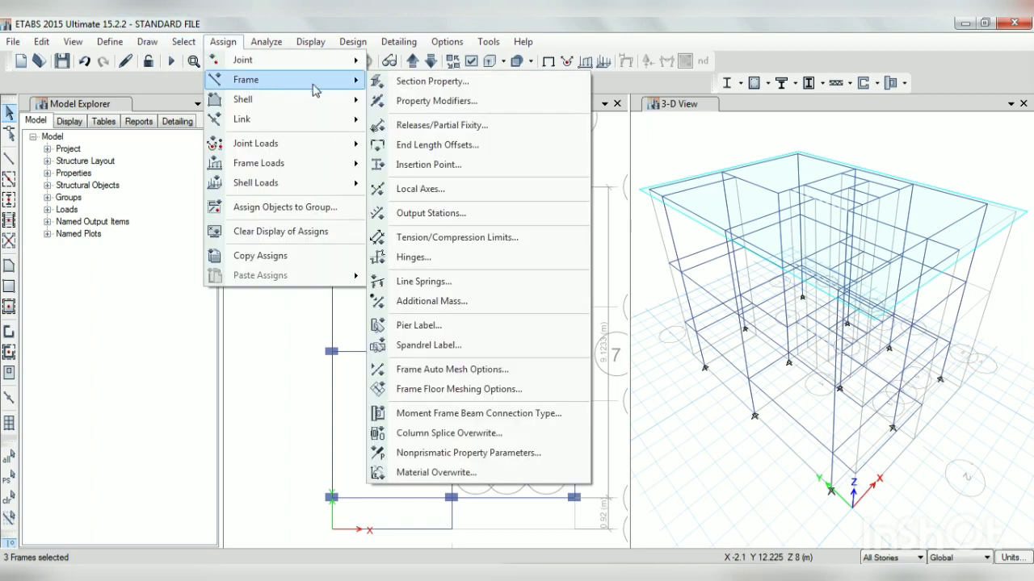
click(443, 126)
click(577, 410)
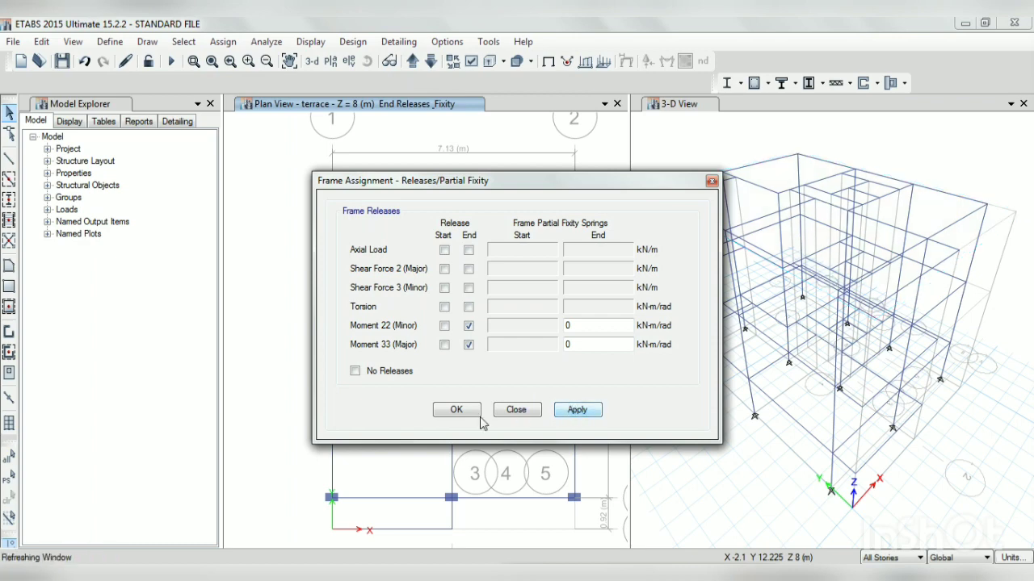
click(457, 411)
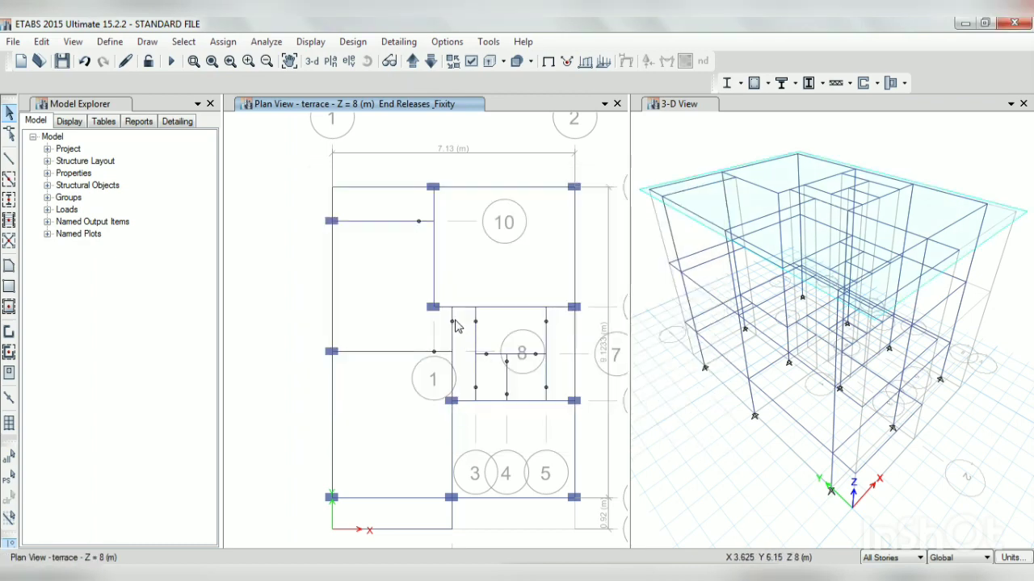
Release Moment 22 and Moment 33 at the start only of the plan's upper edge beam between grid line 1 and the first column
click(362, 189)
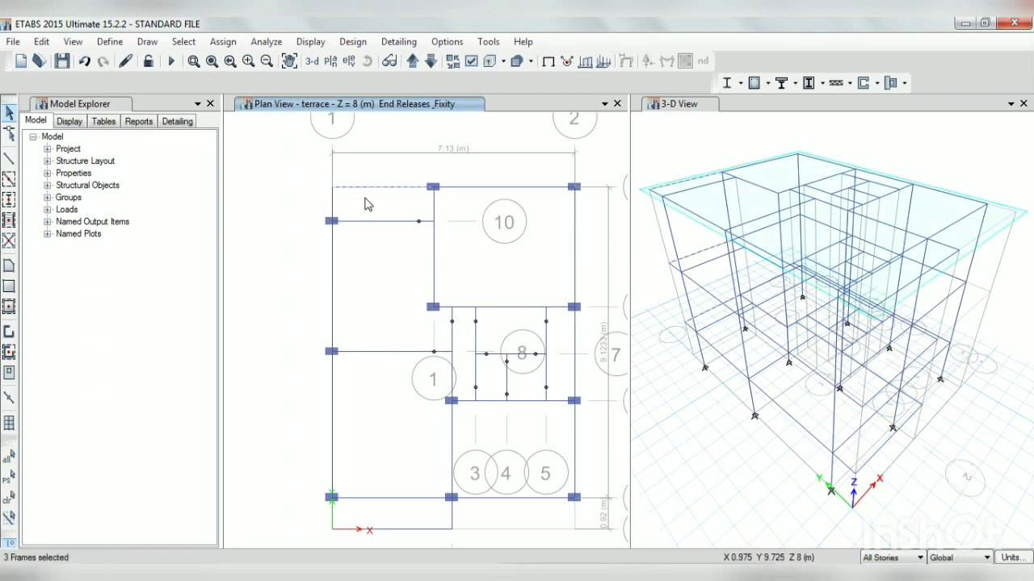
click(221, 42)
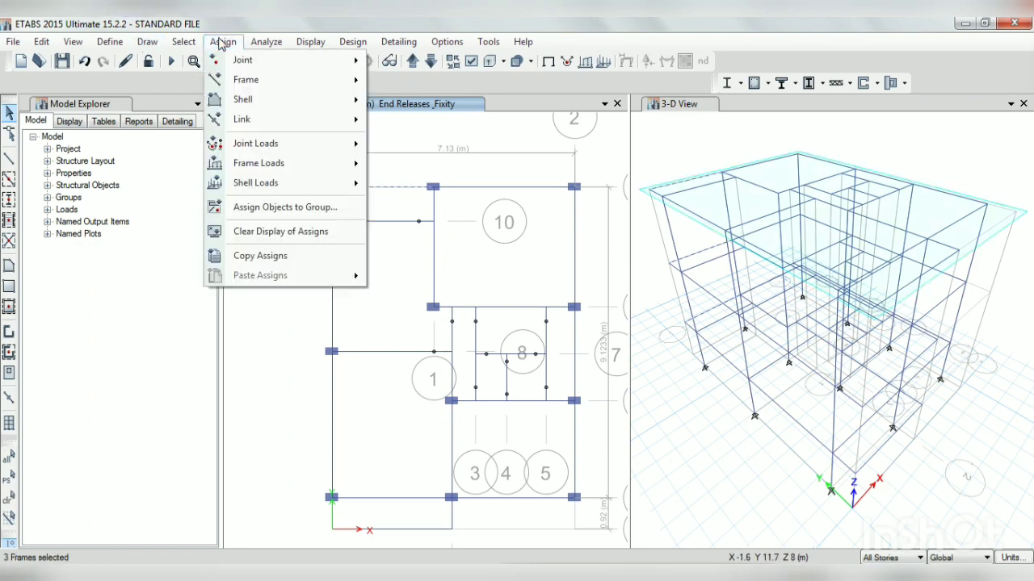
mouse_move(279, 80)
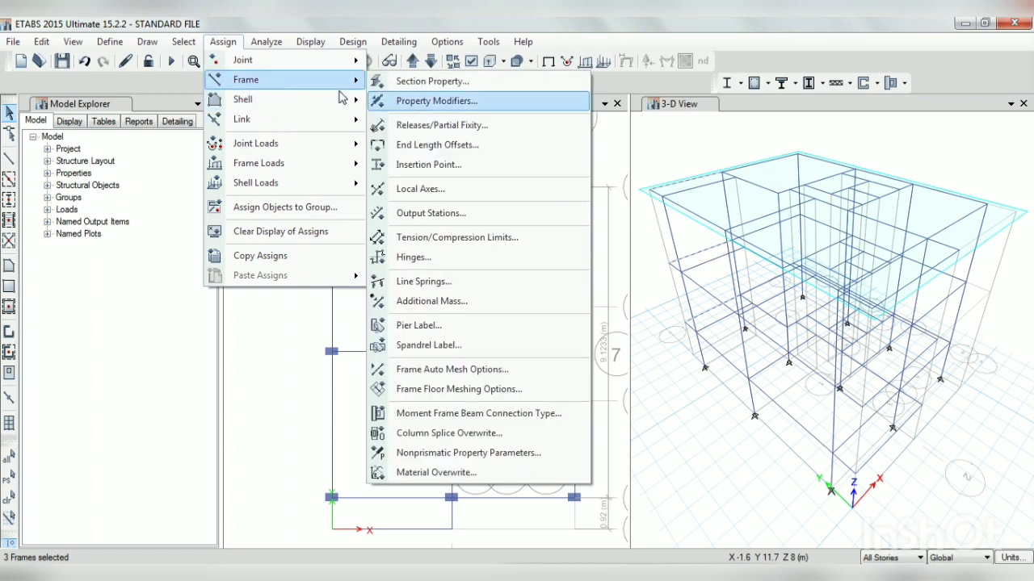
click(444, 126)
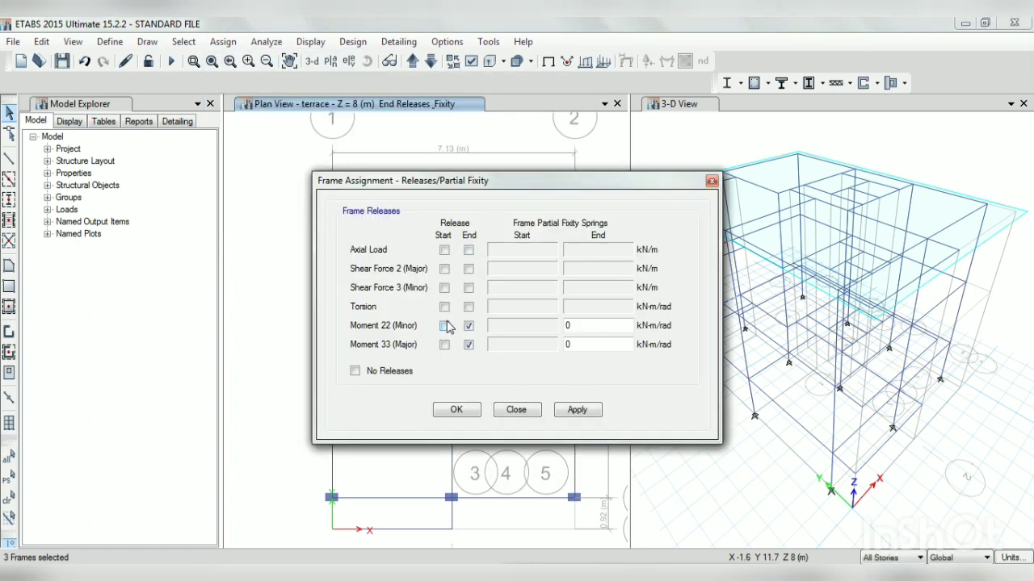
click(444, 325)
click(444, 345)
click(469, 325)
click(469, 345)
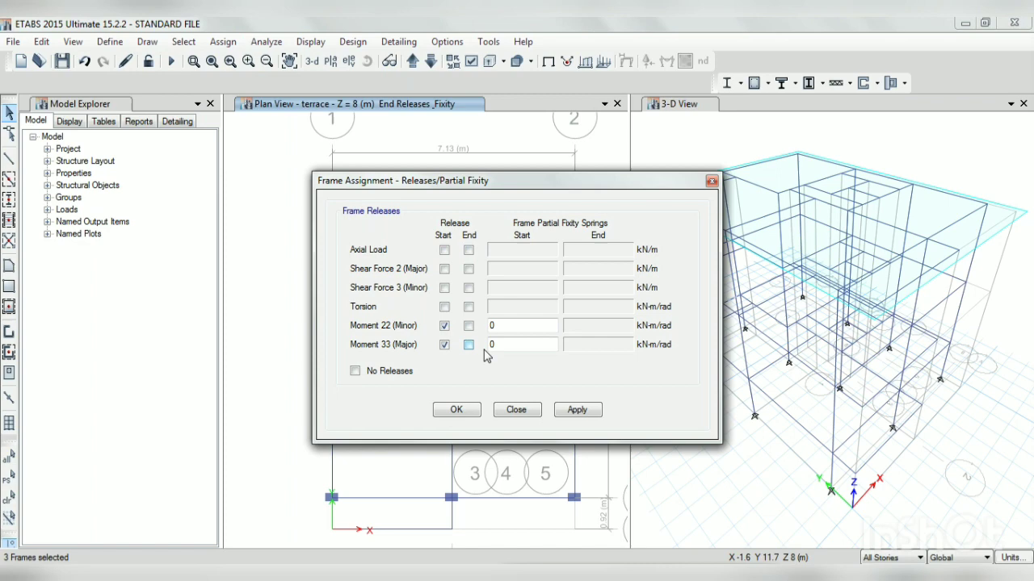
click(574, 410)
click(456, 409)
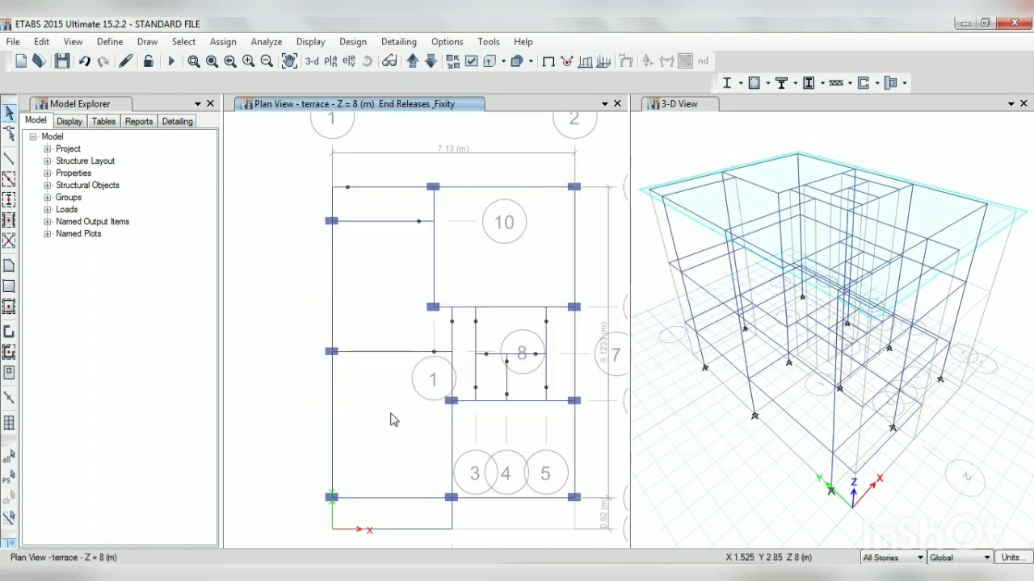
Release Moment 22 and Moment 33 at both ends of the lower edge beam of the 0.92 m projection
click(362, 531)
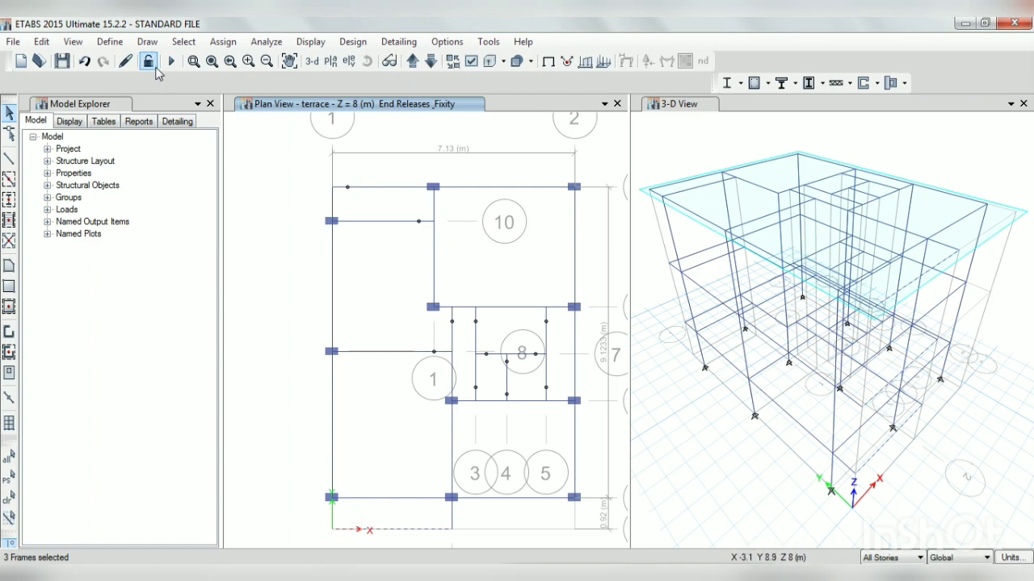
click(221, 43)
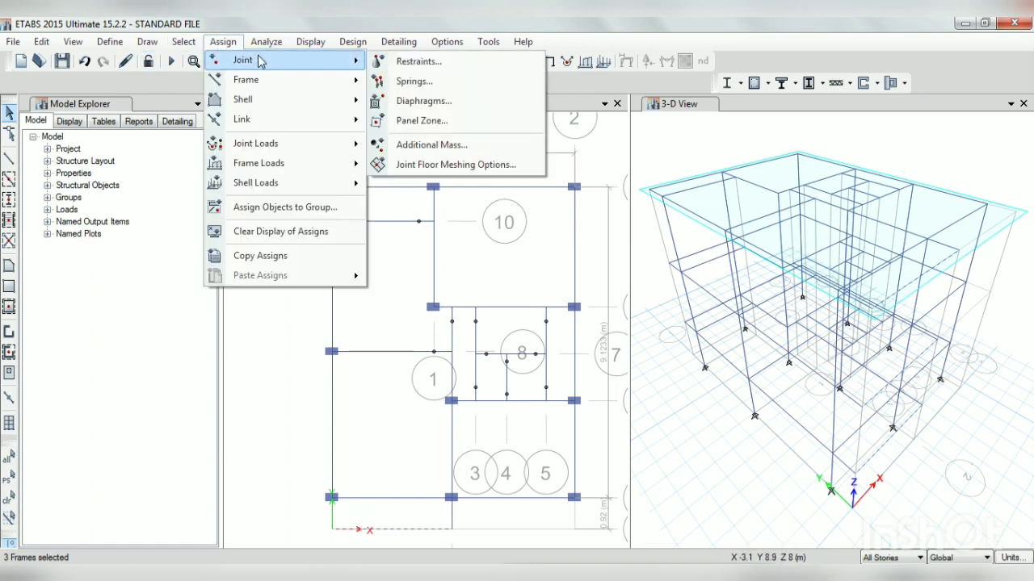
mouse_move(265, 80)
click(436, 125)
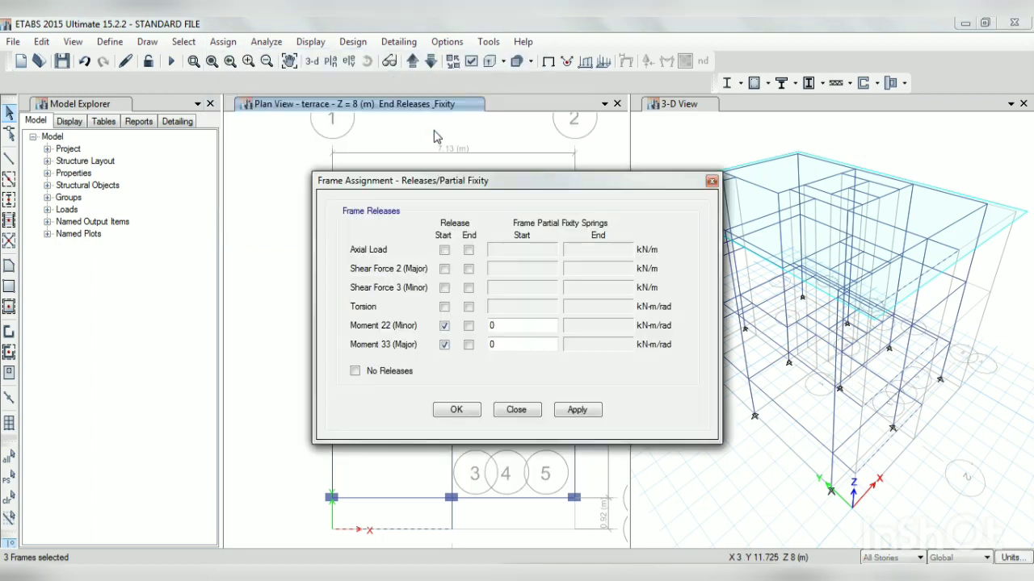
click(469, 327)
click(468, 345)
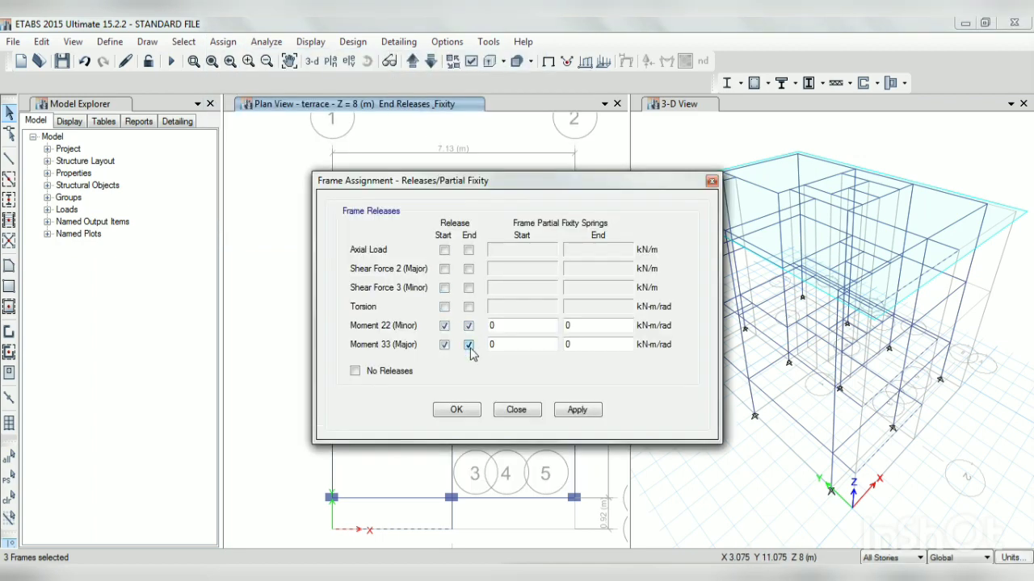
click(576, 410)
click(463, 410)
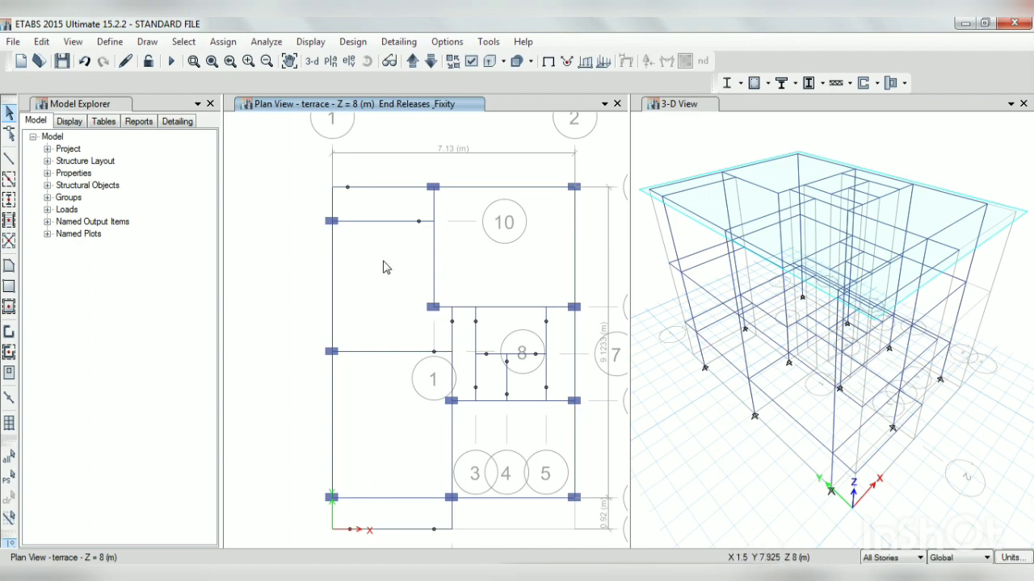
Start drawing rectangular floors with the 5 INCH TWO WAY slab property
click(147, 41)
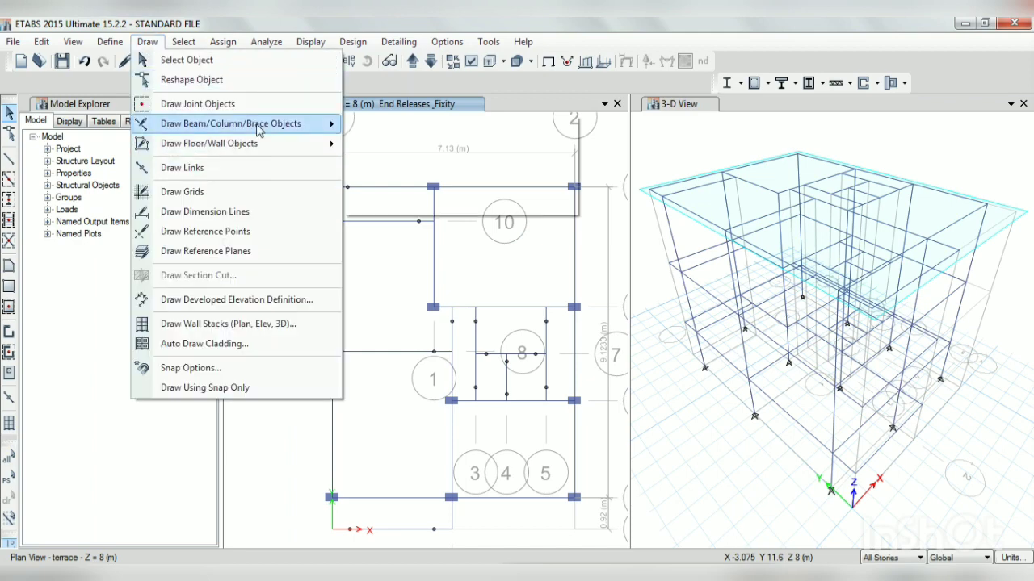
mouse_move(257, 143)
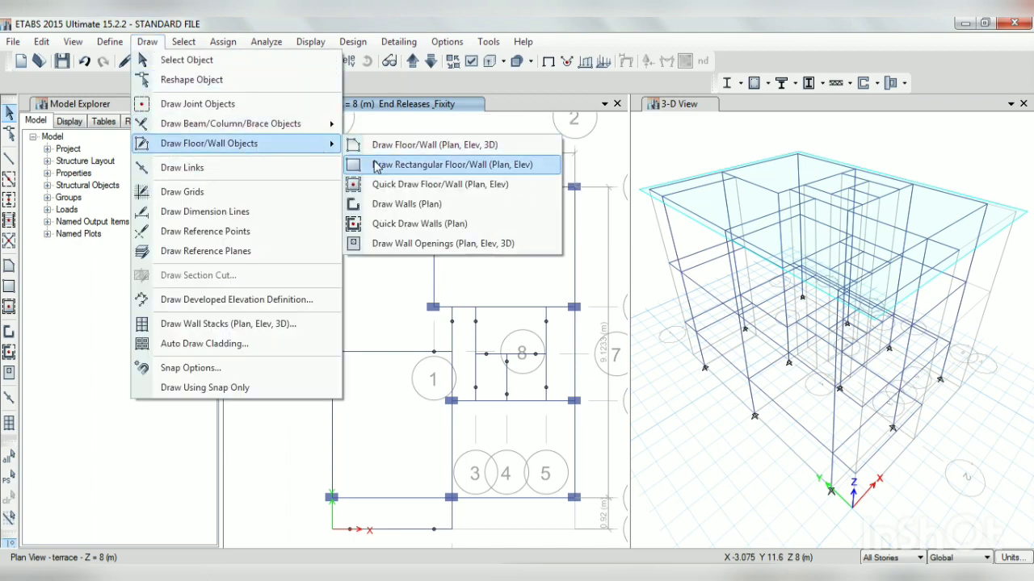
click(409, 166)
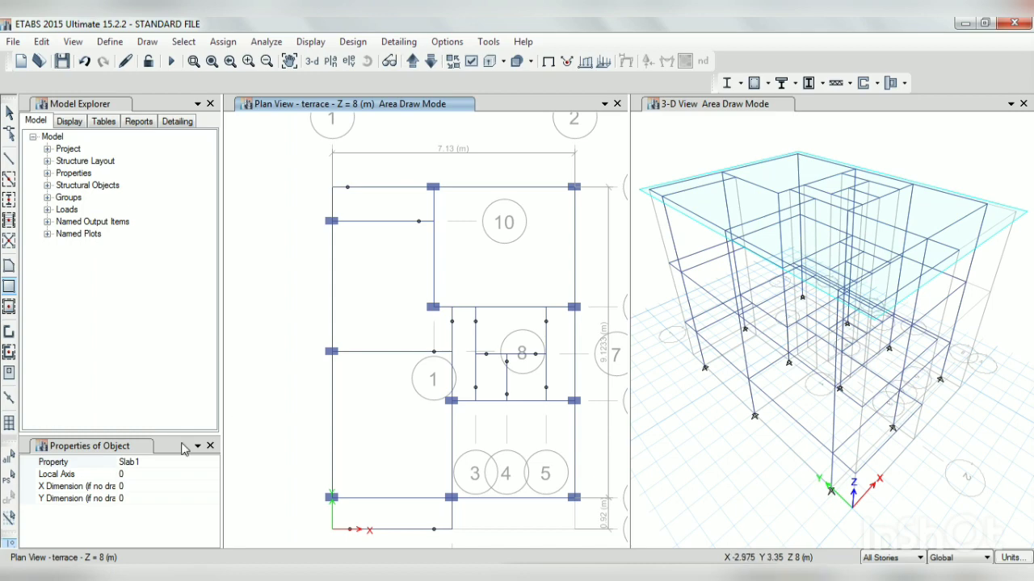
click(169, 462)
click(212, 463)
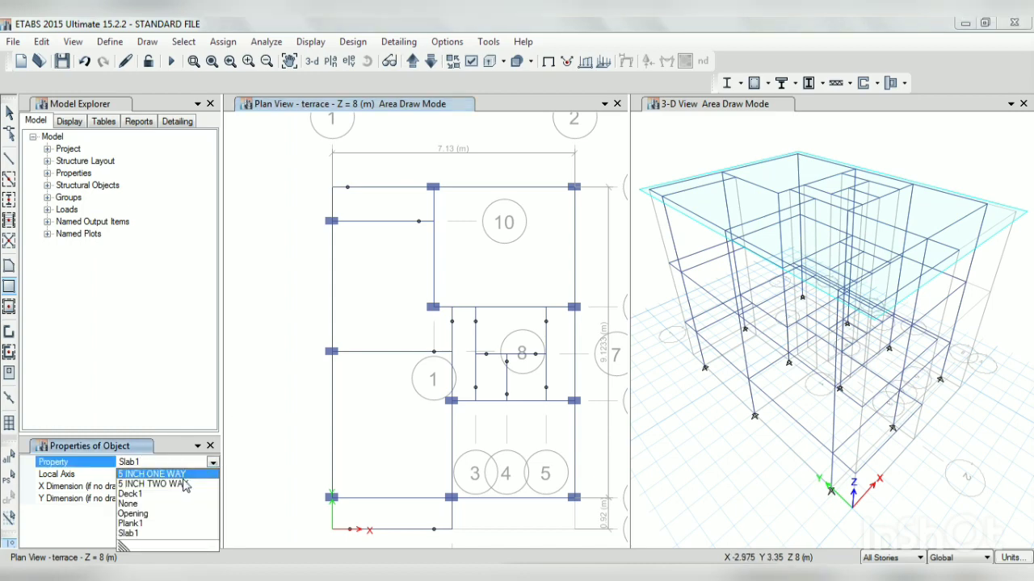
click(153, 484)
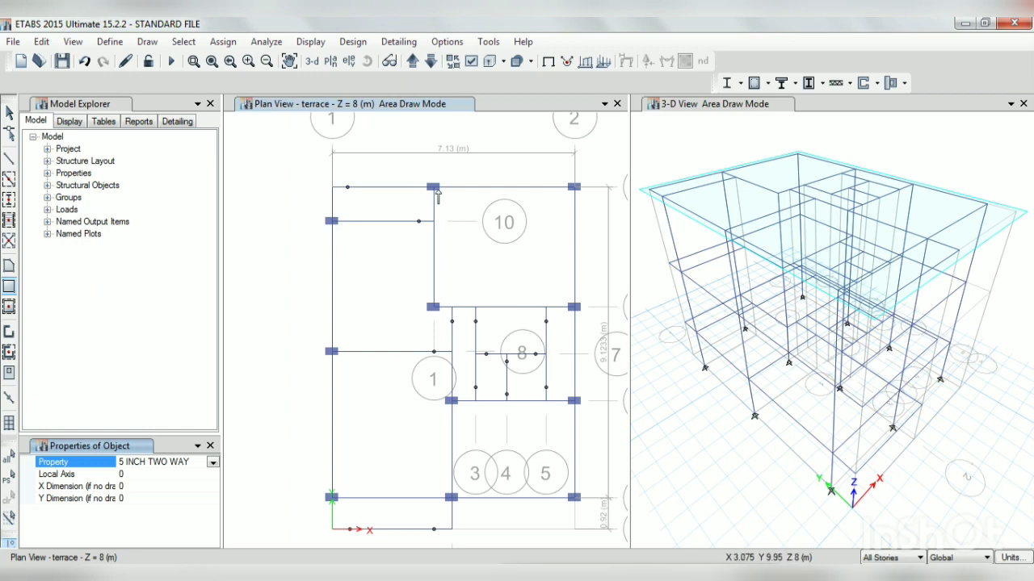
Try a rectangular slab over the four-column panel around the grid 10 label, and undo it
mouse_move(434, 189)
mouse_down()
mouse_move(556, 312)
mouse_move(574, 309)
mouse_up()
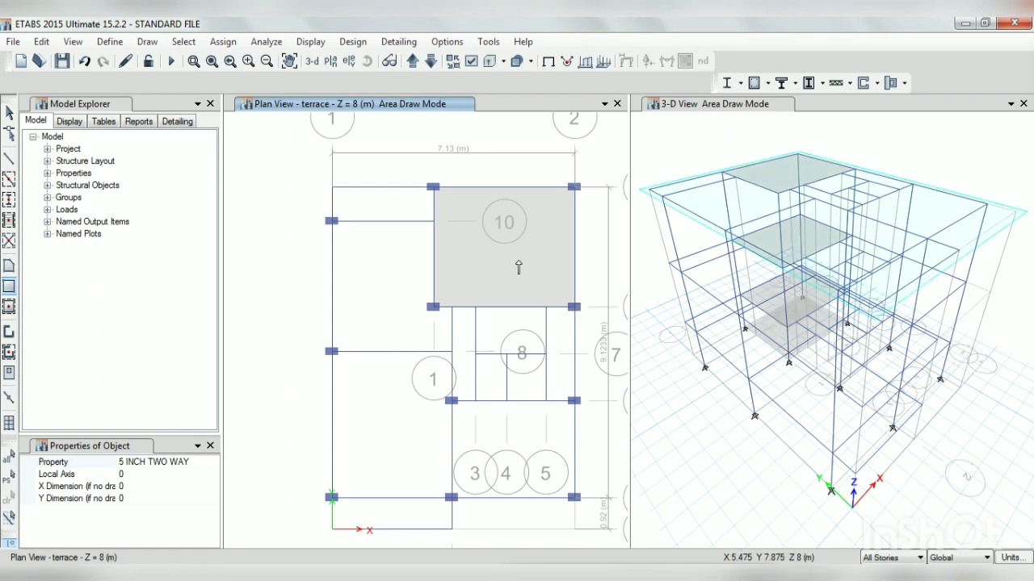
key(ctrl+z)
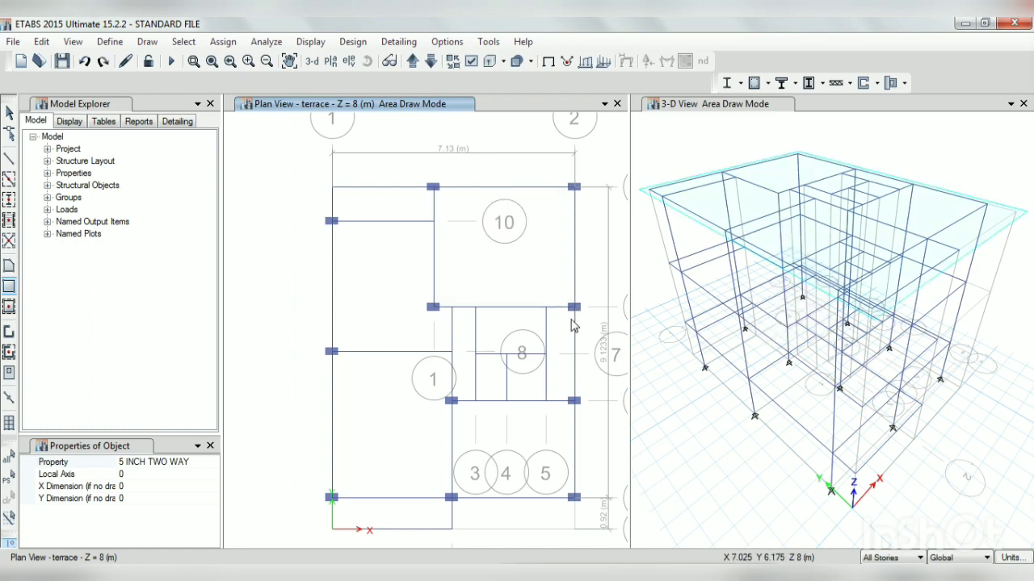
Apply drawing to Similar Stories and draw a 5 INCH TWO WAY rectangular slab over the four-column panel around the grid 10 label
click(888, 559)
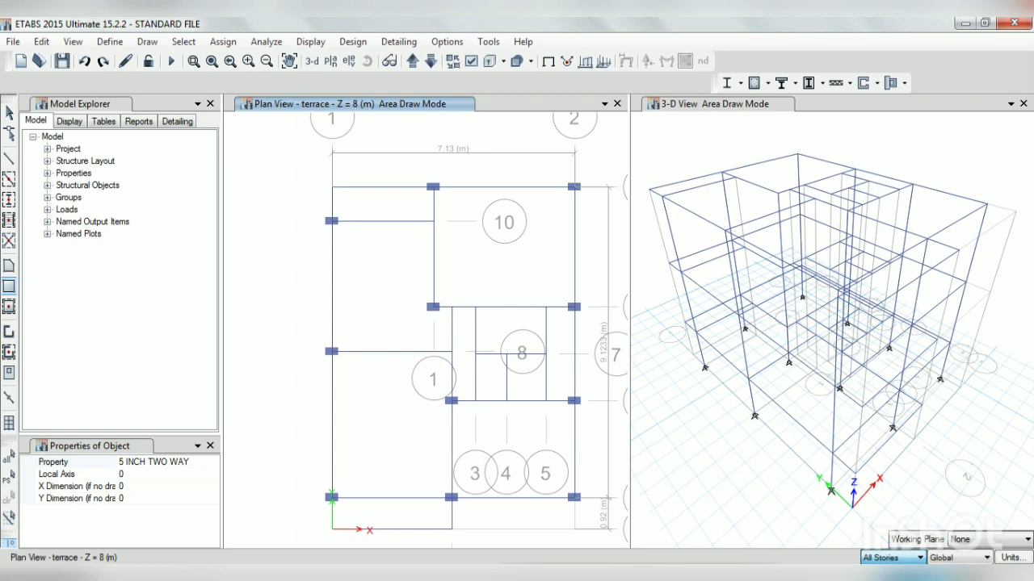
click(890, 577)
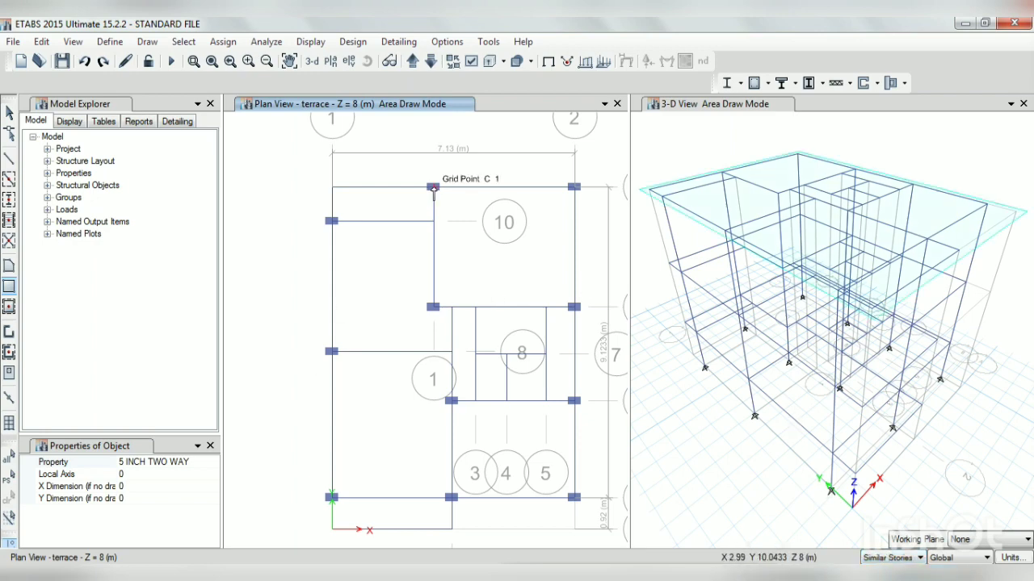
click(433, 187)
click(573, 307)
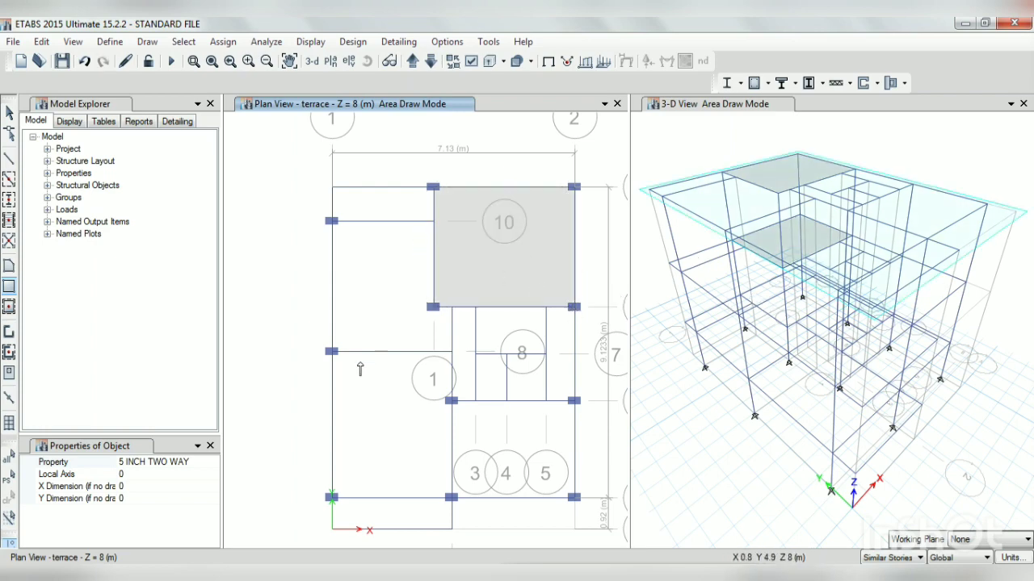
Draw rectangular 5 INCH TWO WAY slabs over the plan's lower-left panel above the 0.92 m projection and the adjoining panel around grid labels 3, 4 and 5
click(331, 352)
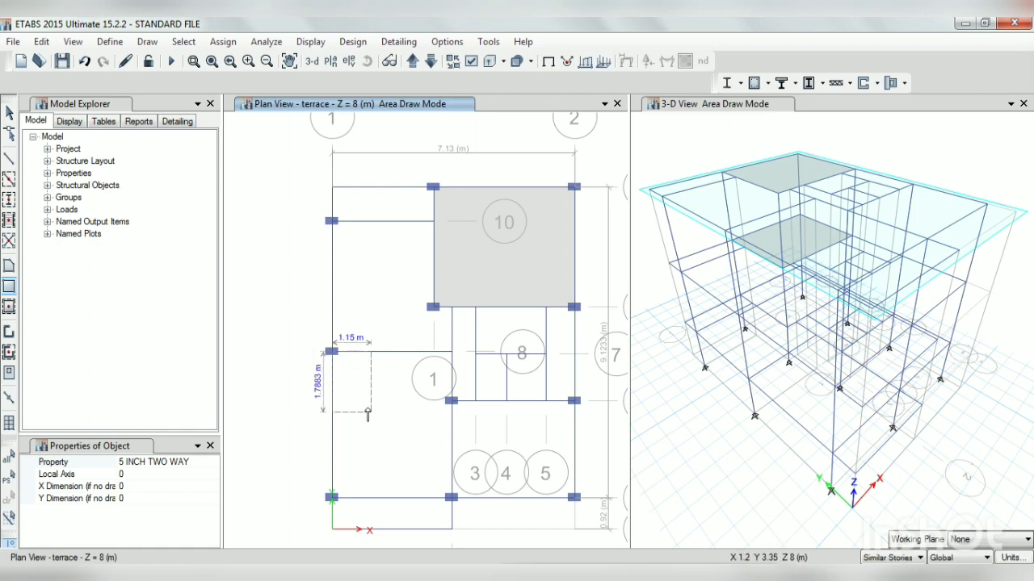
click(451, 498)
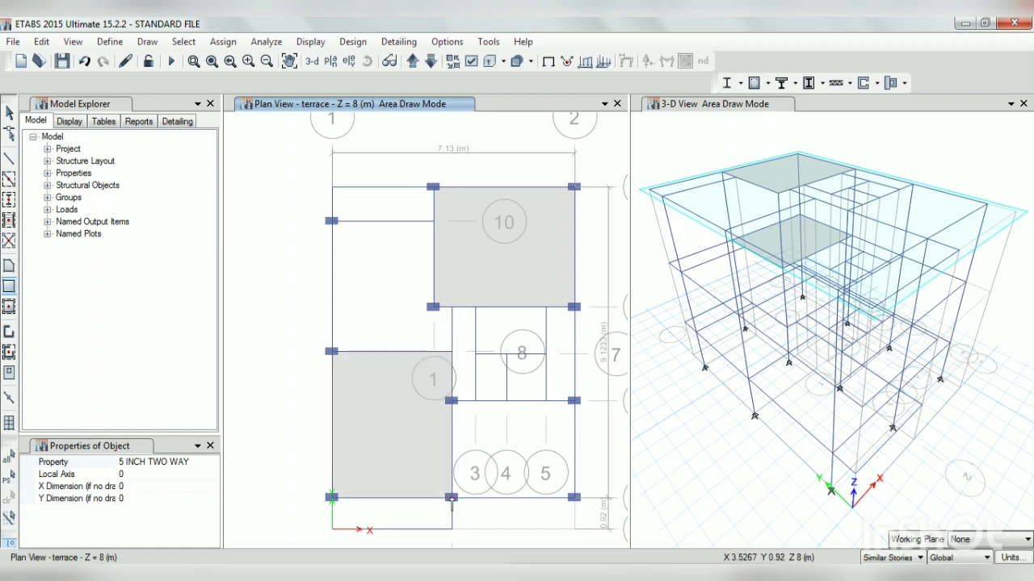
click(452, 401)
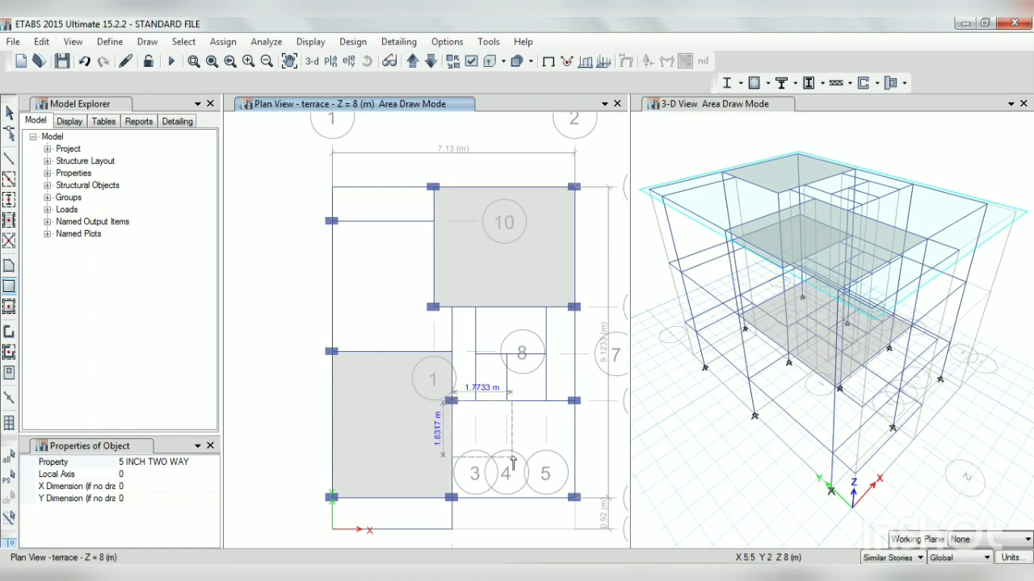
click(574, 498)
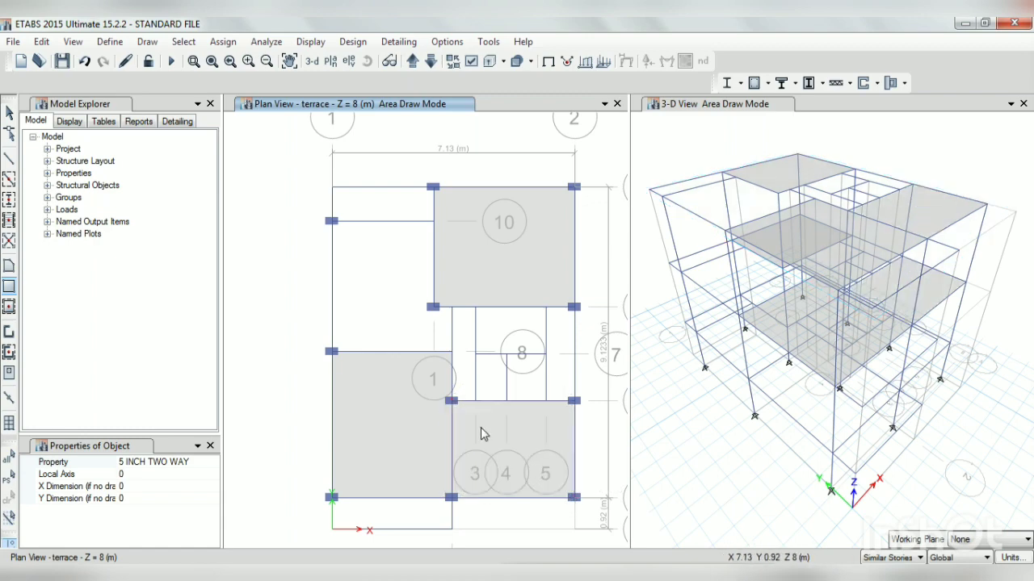
Fill the bay between grid lines 3 and 5 with three rectangular 5 INCH TWO WAY slabs: one upper and two lower, split at grid line 4
click(475, 307)
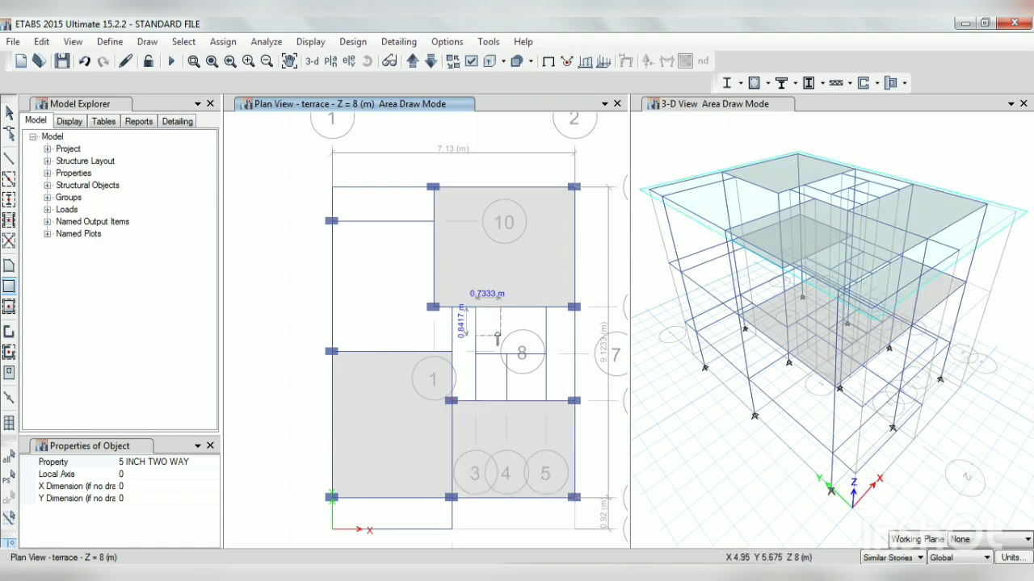
click(544, 354)
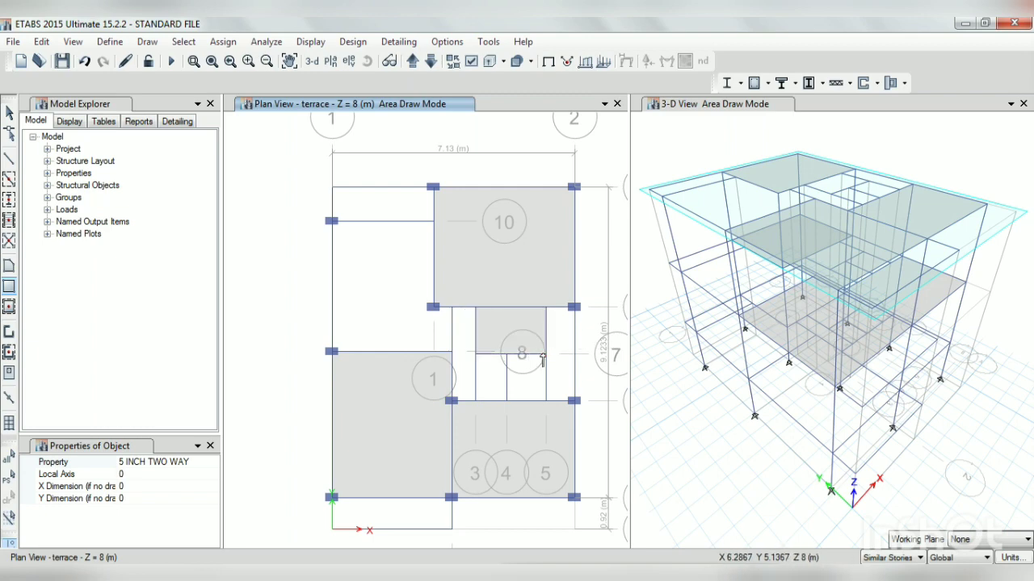
click(476, 354)
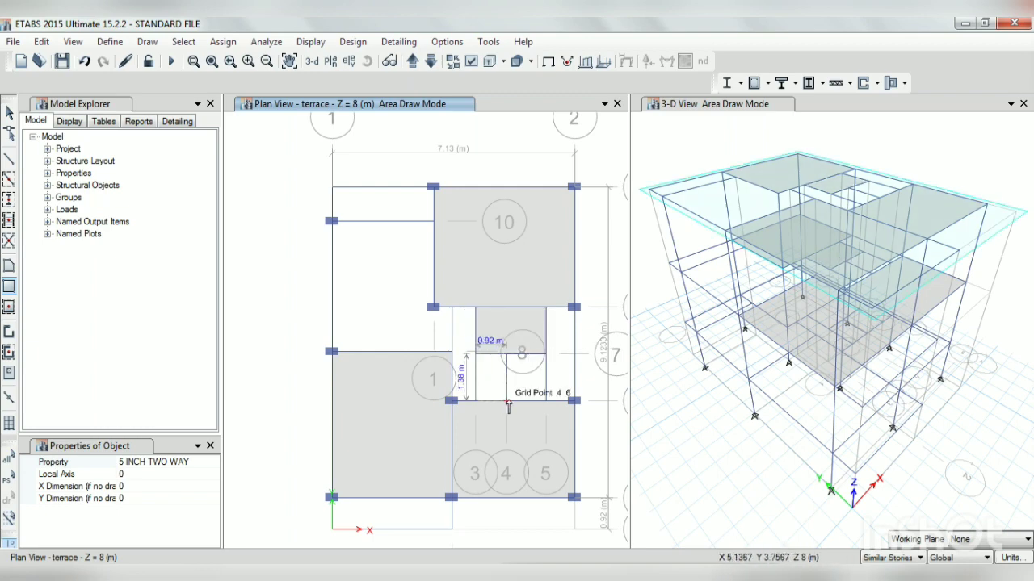
click(508, 402)
click(507, 354)
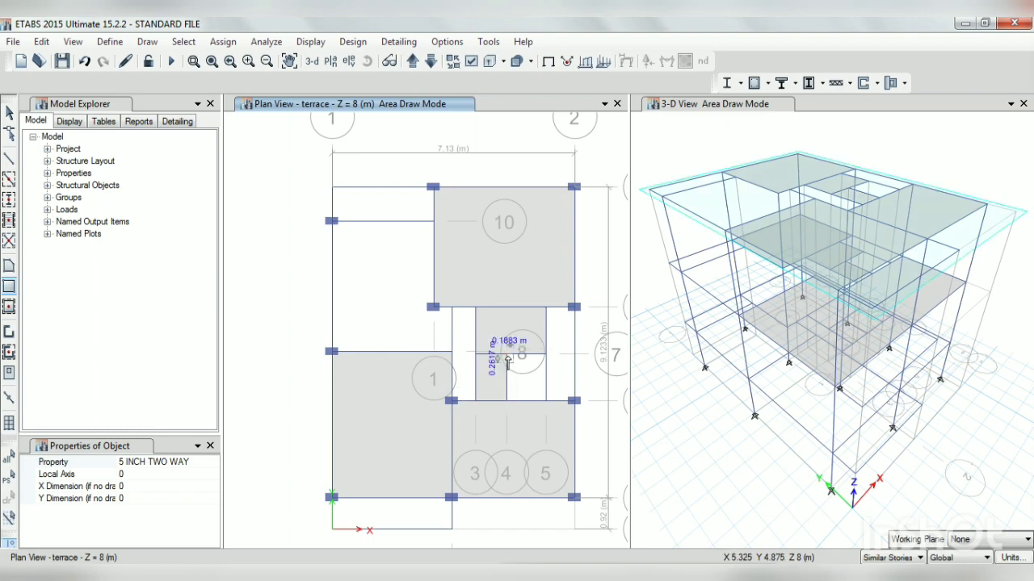
click(546, 404)
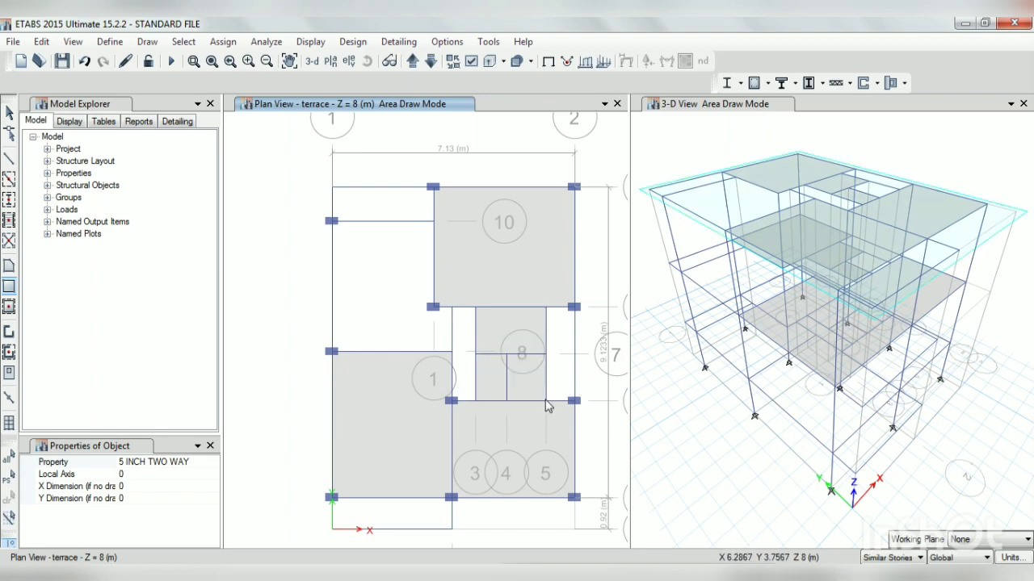
Draw a polygonal 5 INCH TWO WAY floor over the L-shaped panel along grid line 1, from grid point 1-10 down to grid line 8
click(210, 446)
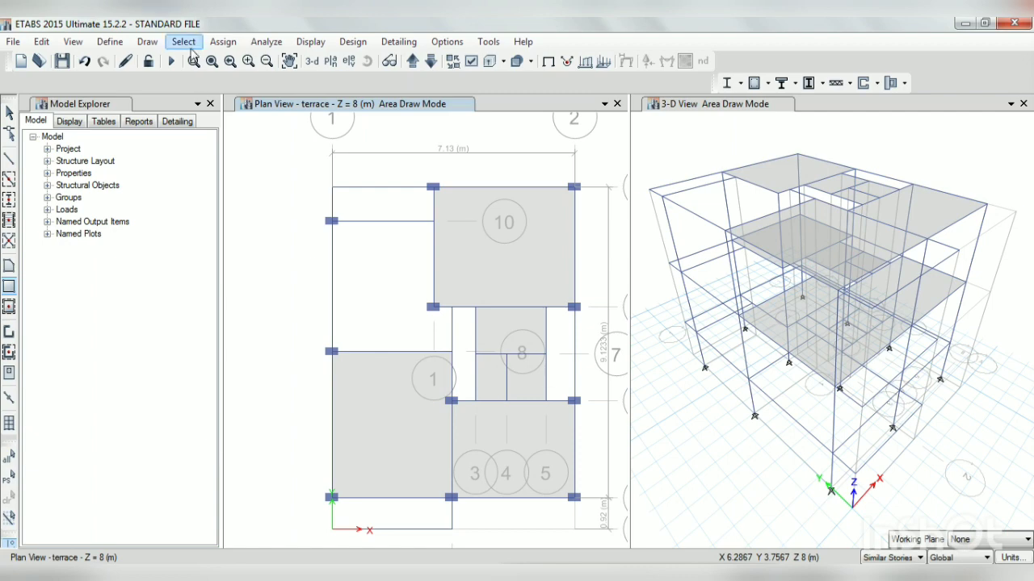
click(150, 42)
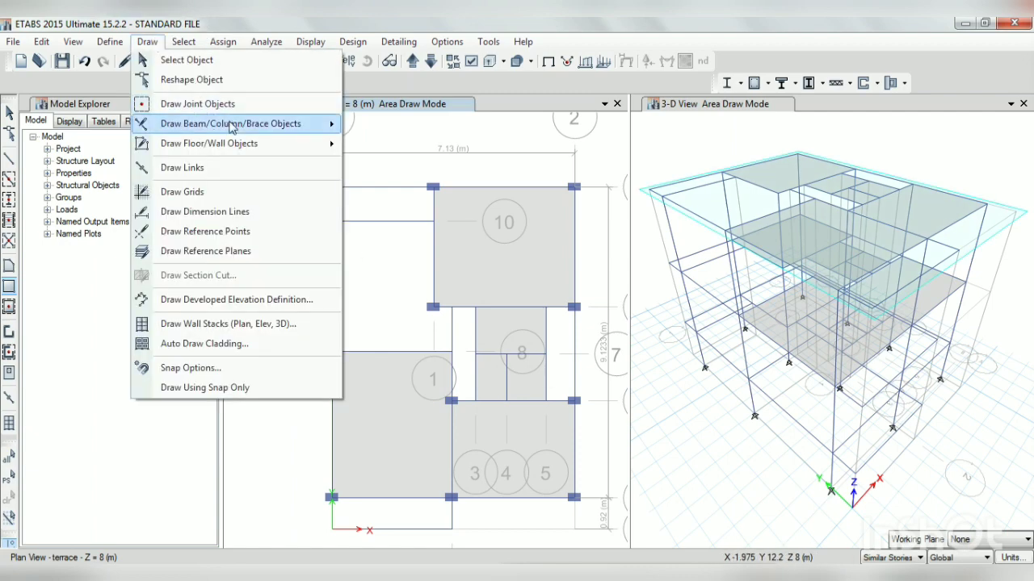
mouse_move(254, 150)
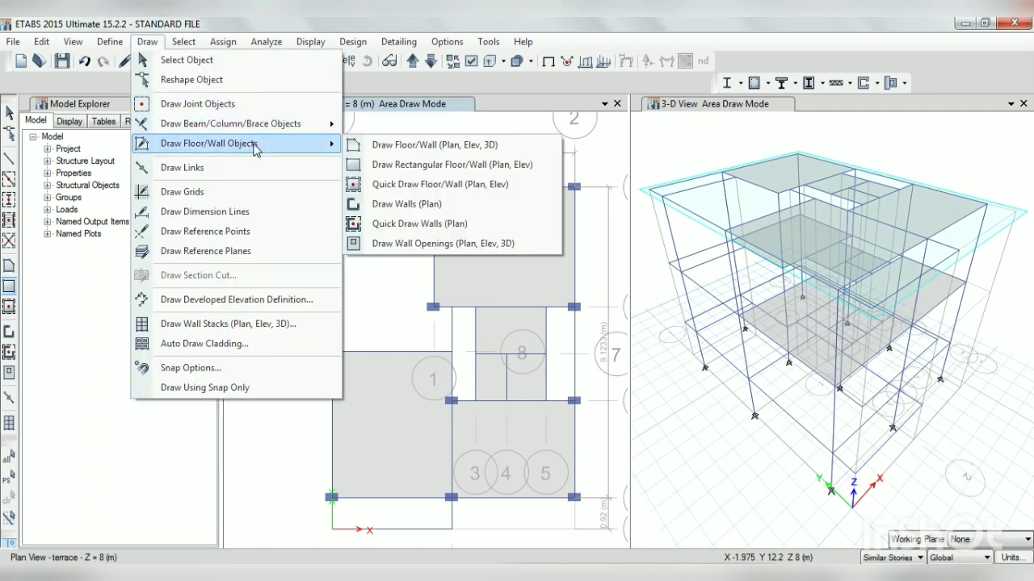
click(376, 145)
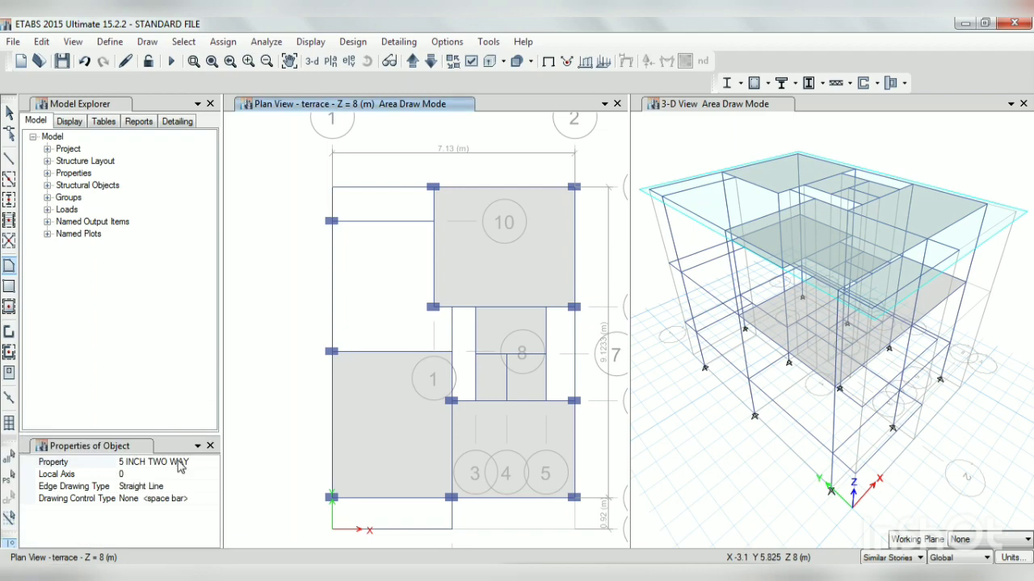
click(332, 221)
click(434, 222)
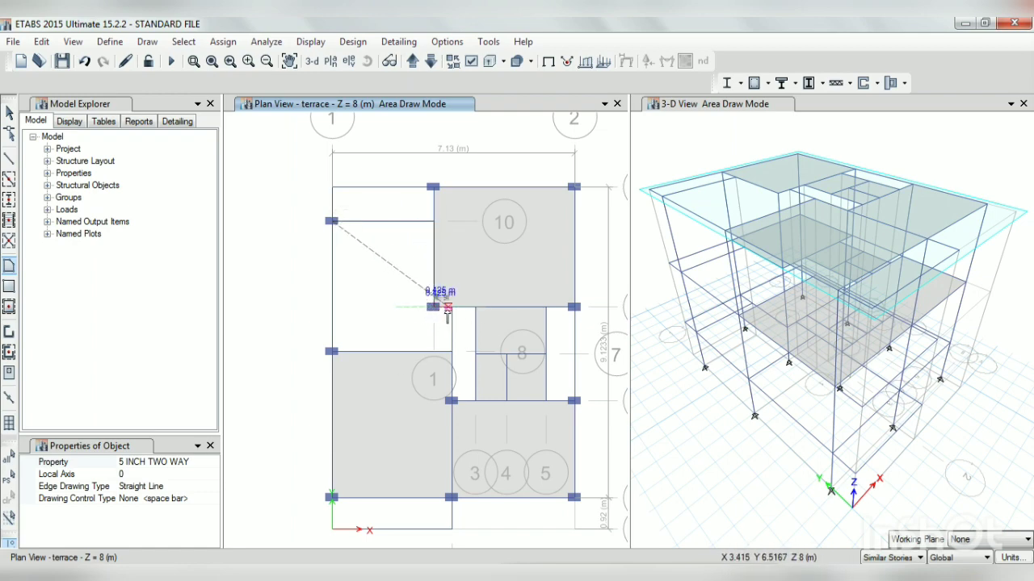
click(434, 307)
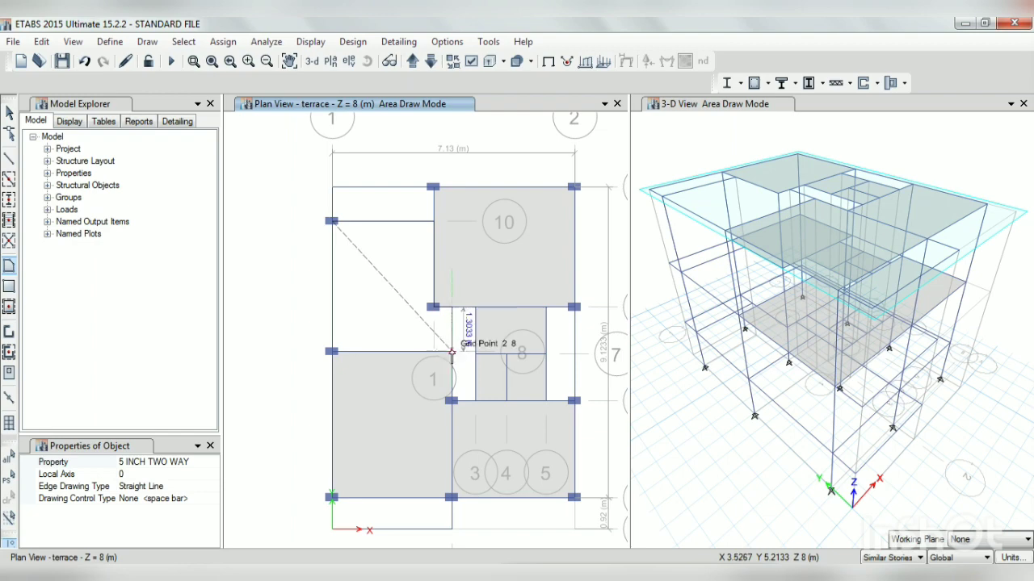
click(451, 353)
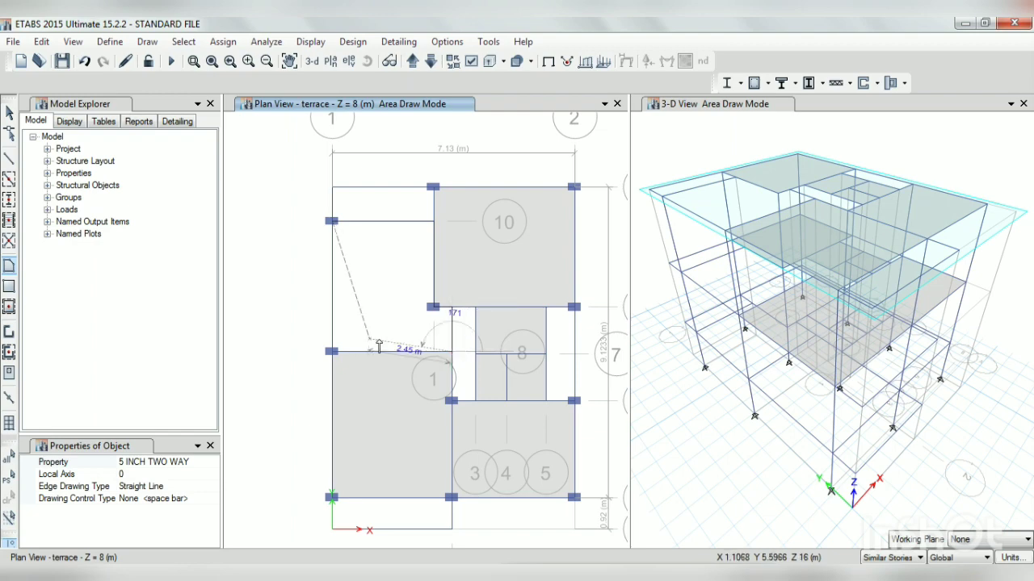
click(331, 352)
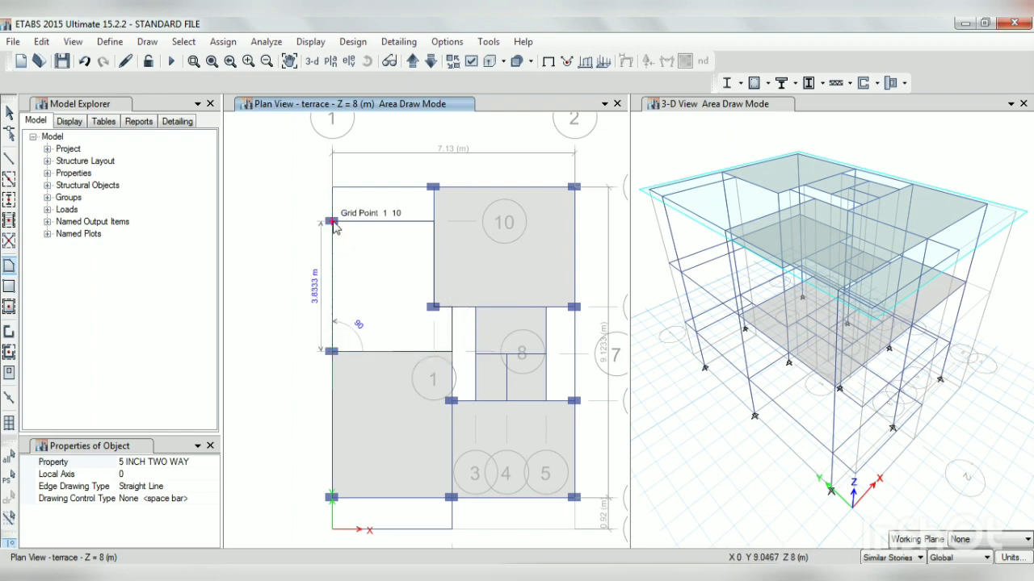
double_click(332, 222)
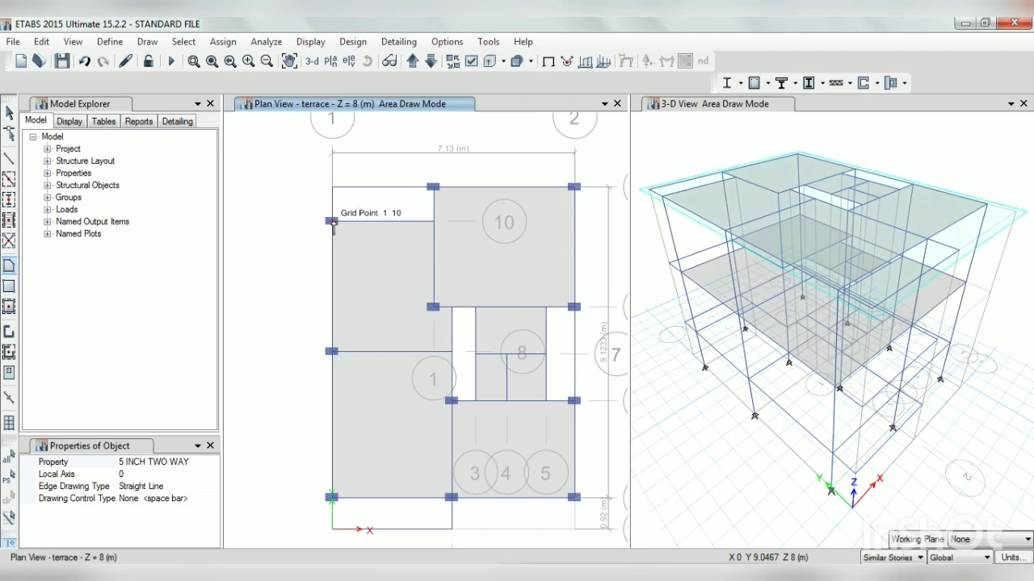
click(203, 462)
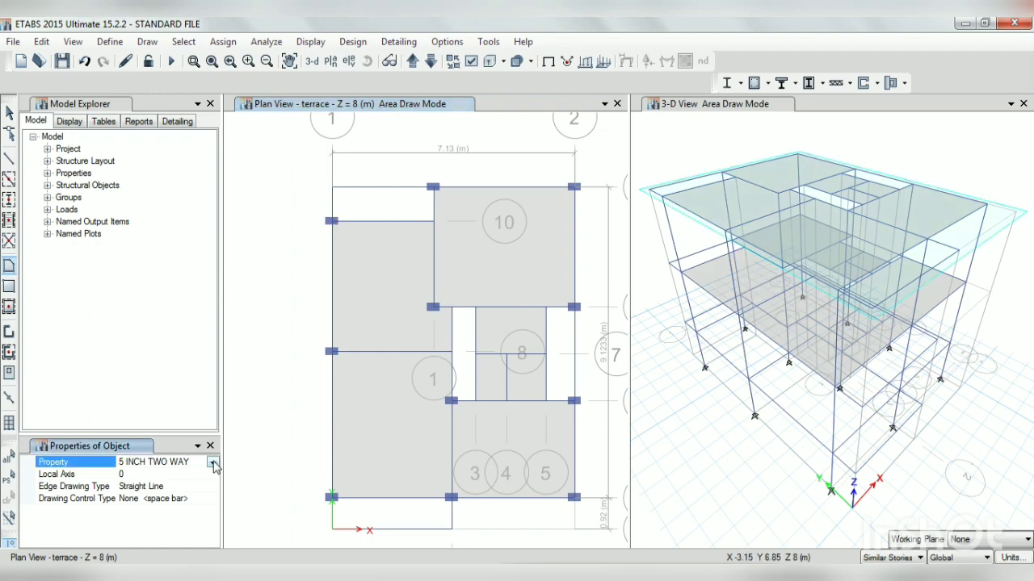
click(214, 463)
click(180, 485)
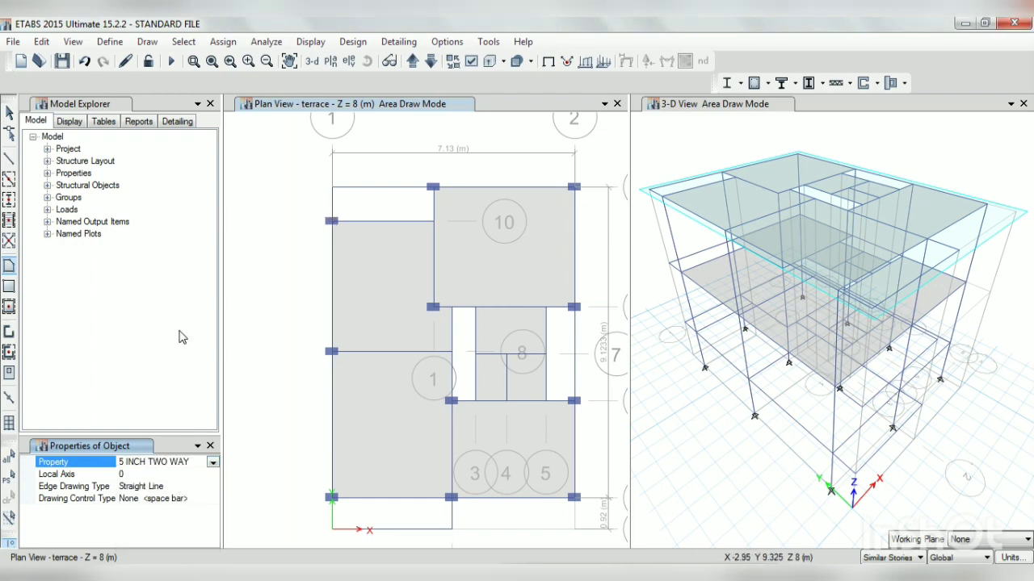
click(210, 447)
Draw rectangular 5 INCH ONE WAY slabs over the narrow strip at the plan's upper-left corner and over the 0.92 m projection
click(147, 41)
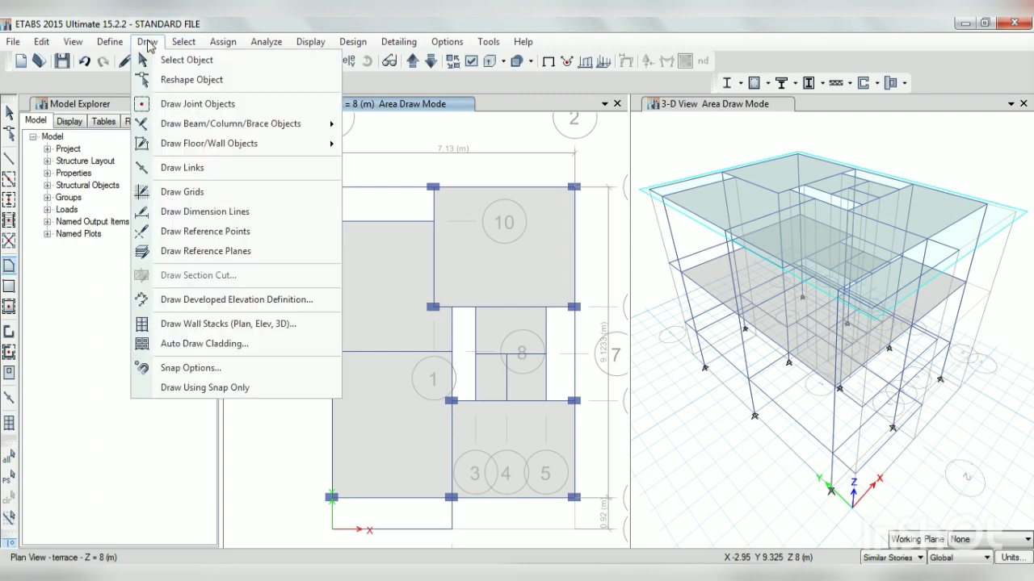
mouse_move(246, 146)
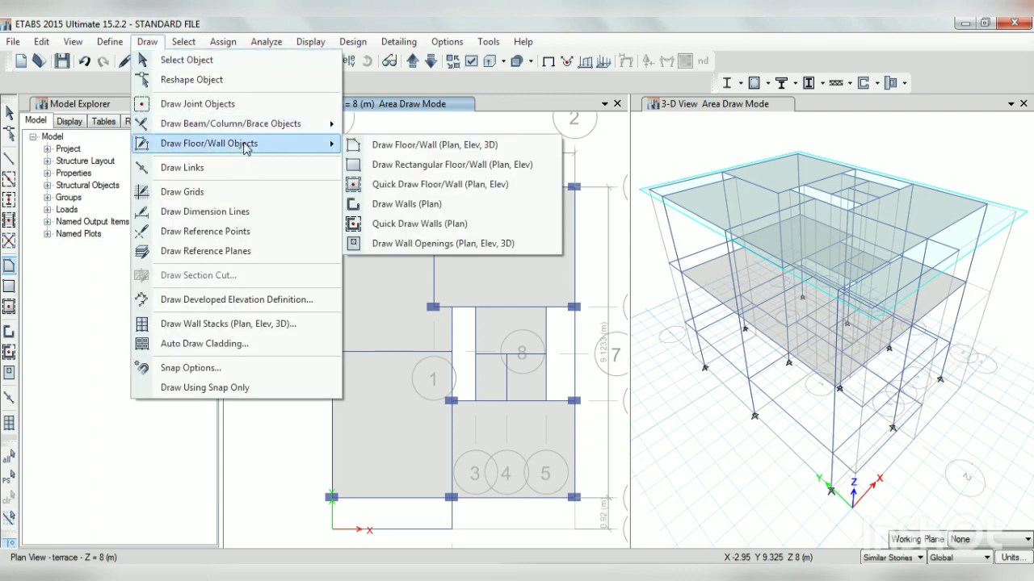
click(405, 164)
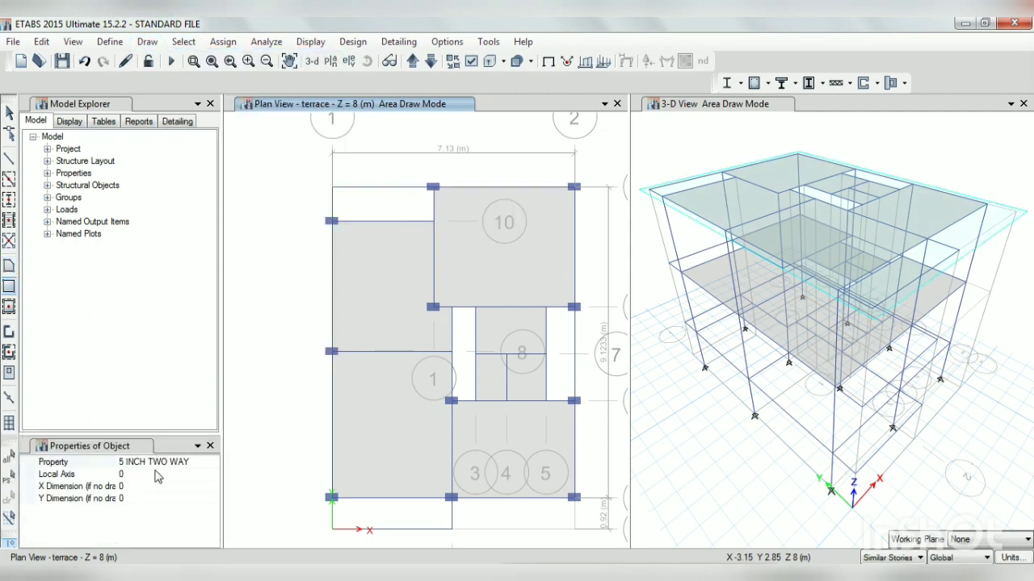
click(192, 463)
click(194, 463)
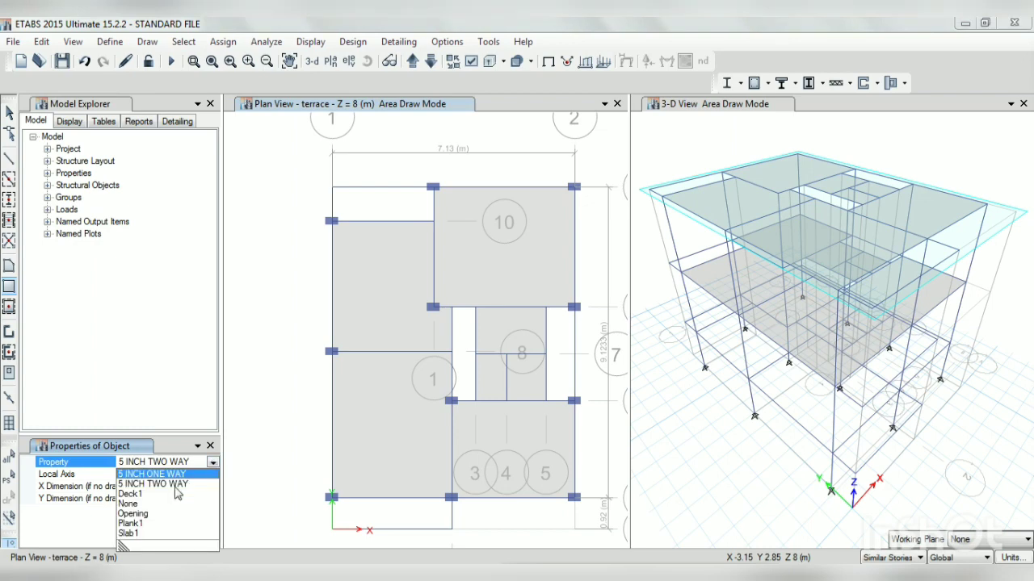
click(161, 474)
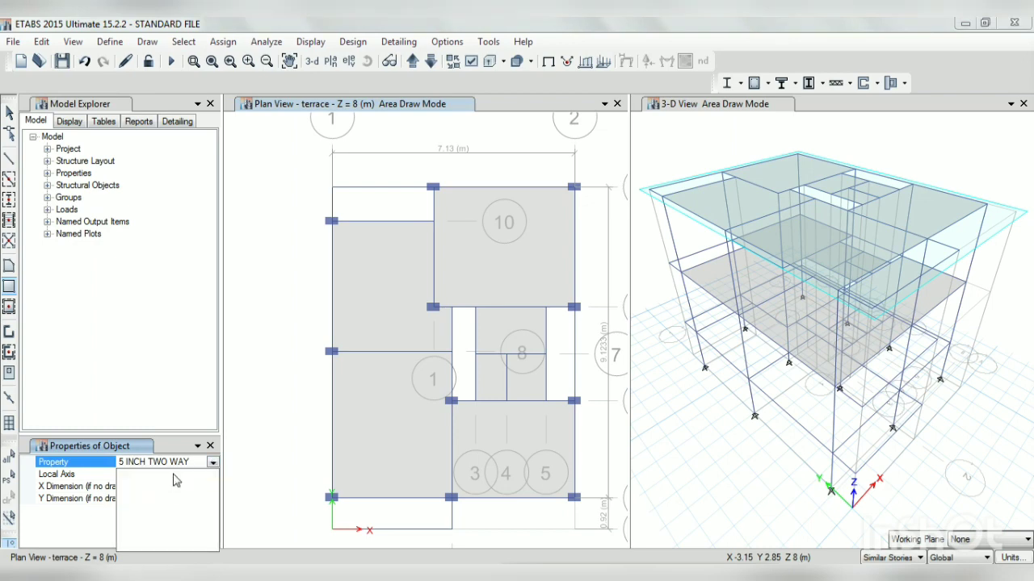
click(332, 187)
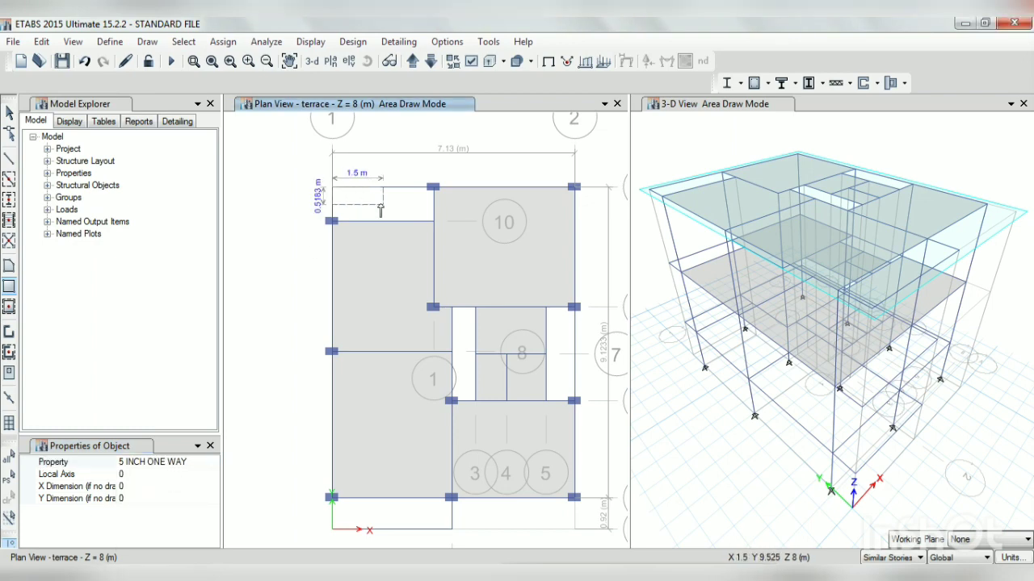
click(434, 222)
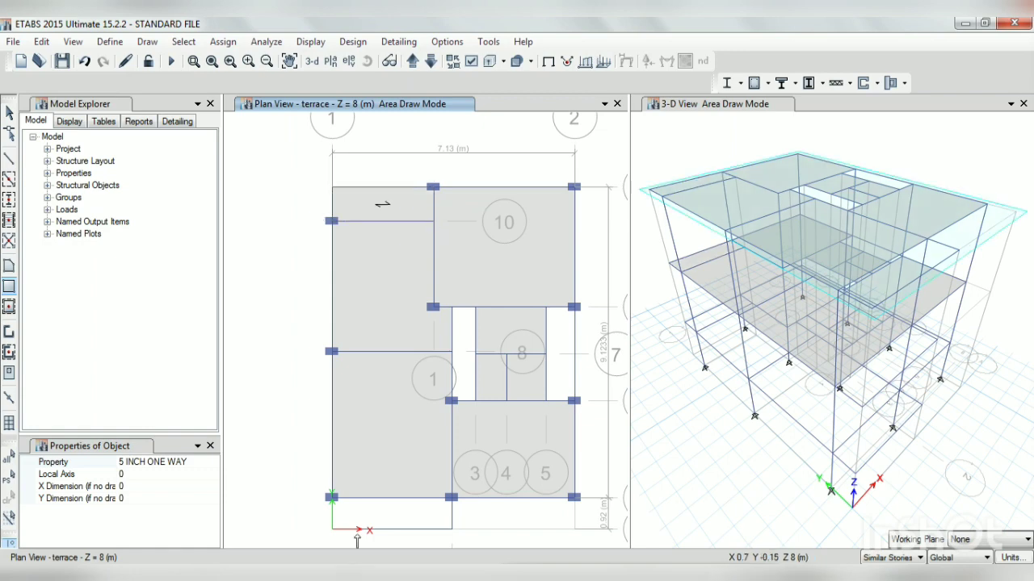
click(332, 498)
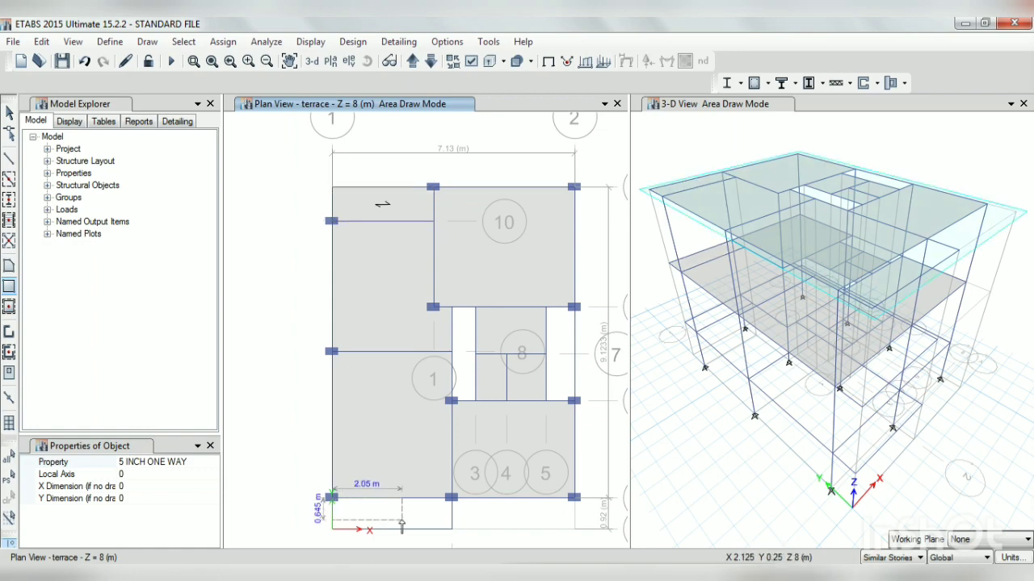
click(451, 531)
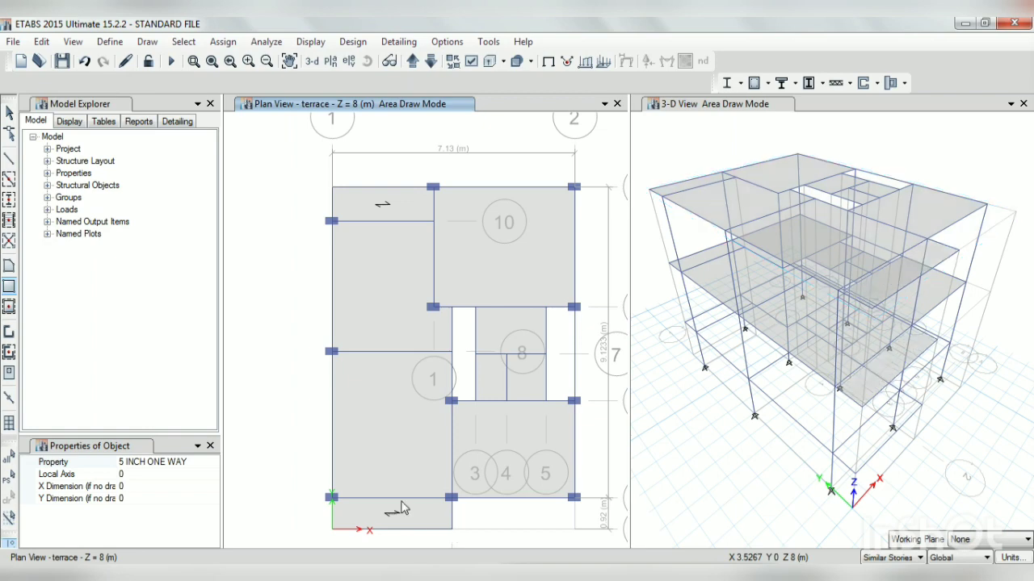
Draw rectangular 5 INCH ONE WAY slabs over the two narrow strips flanking the bay between grid lines 3 and 5
click(451, 307)
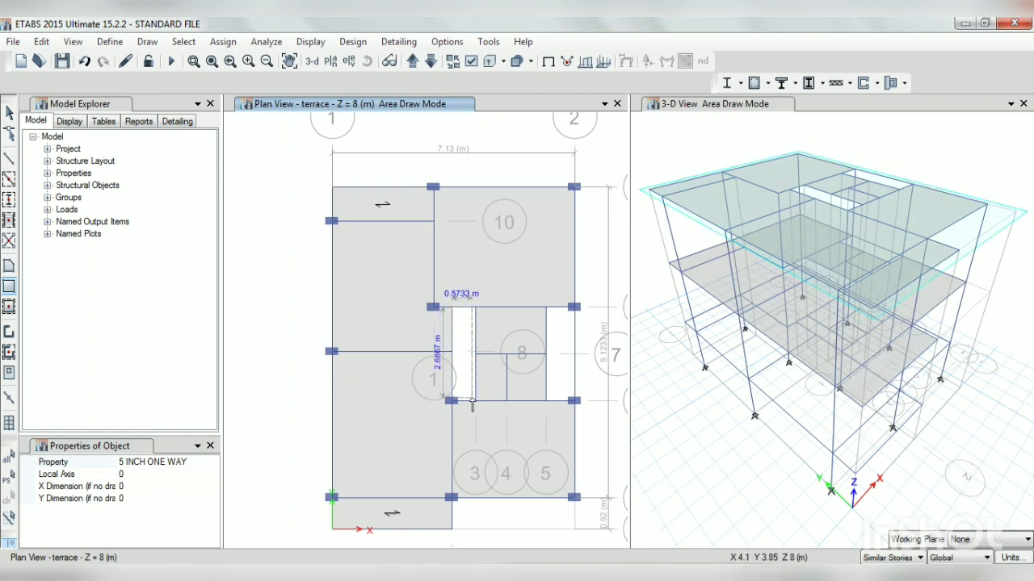
click(474, 401)
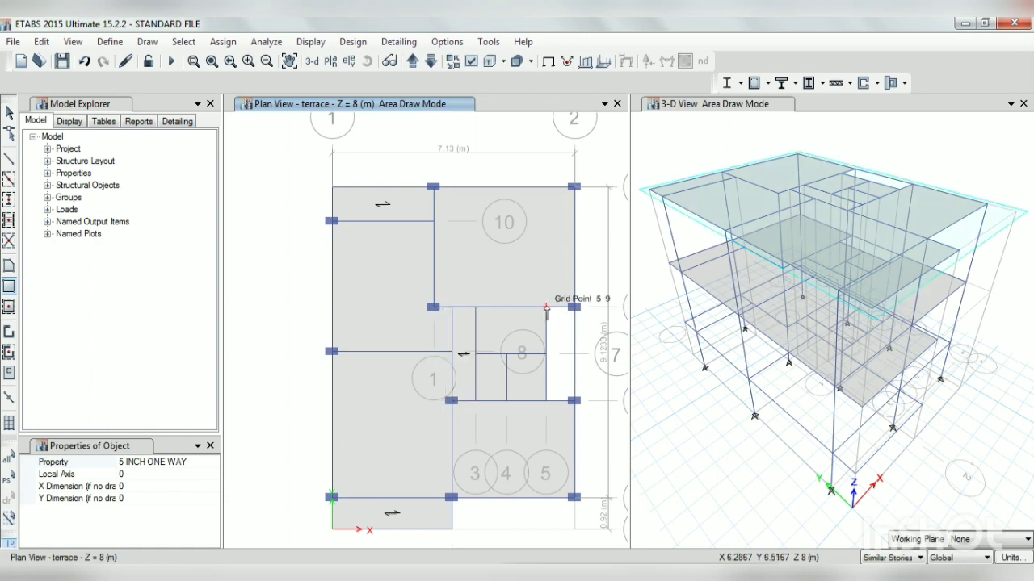
click(546, 307)
click(573, 401)
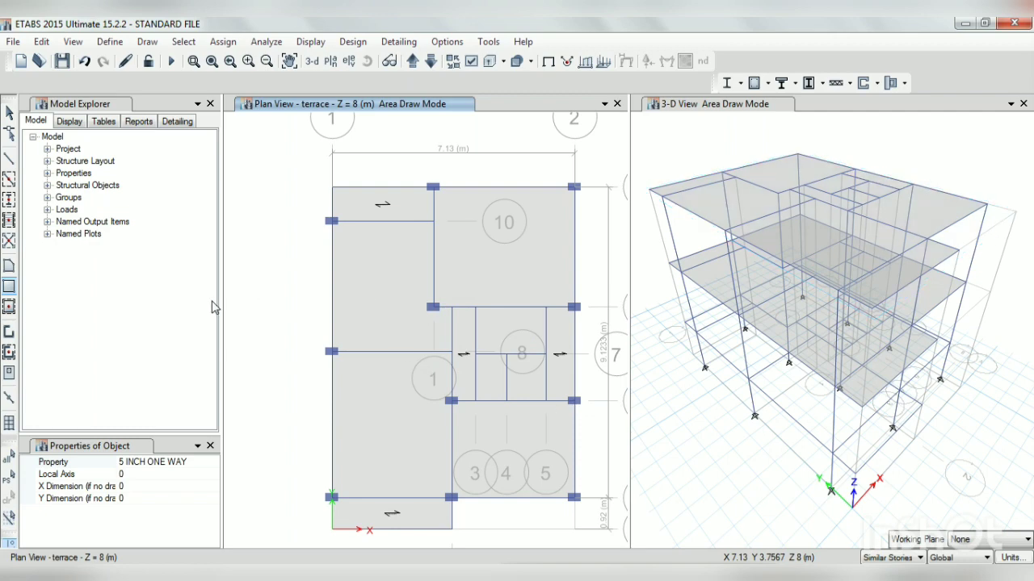
Rotate the local axes of the upper-left one-way slab and the 0.92 m projection slab 90 degrees from default orientation
key(Escape)
click(397, 212)
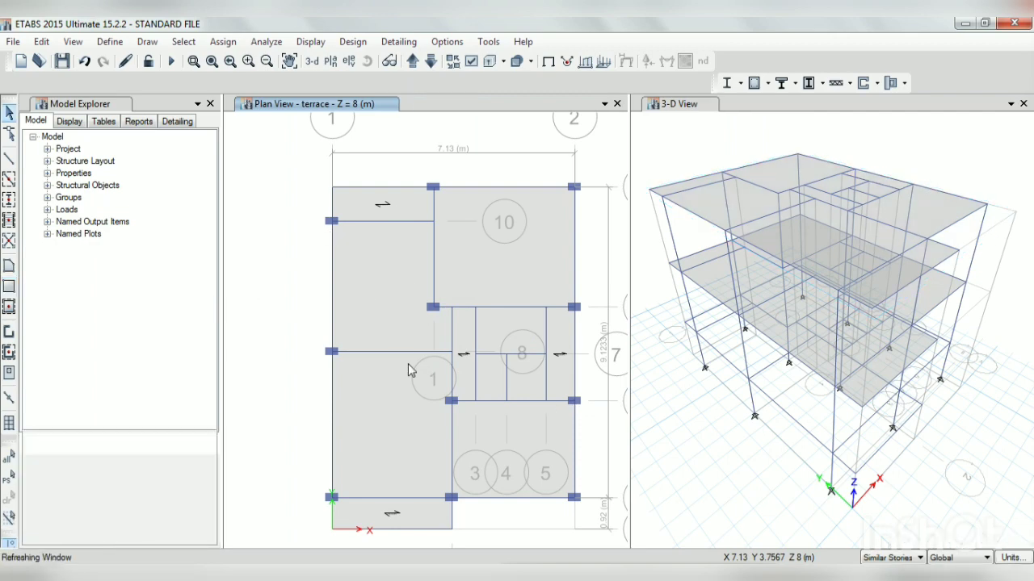
click(407, 516)
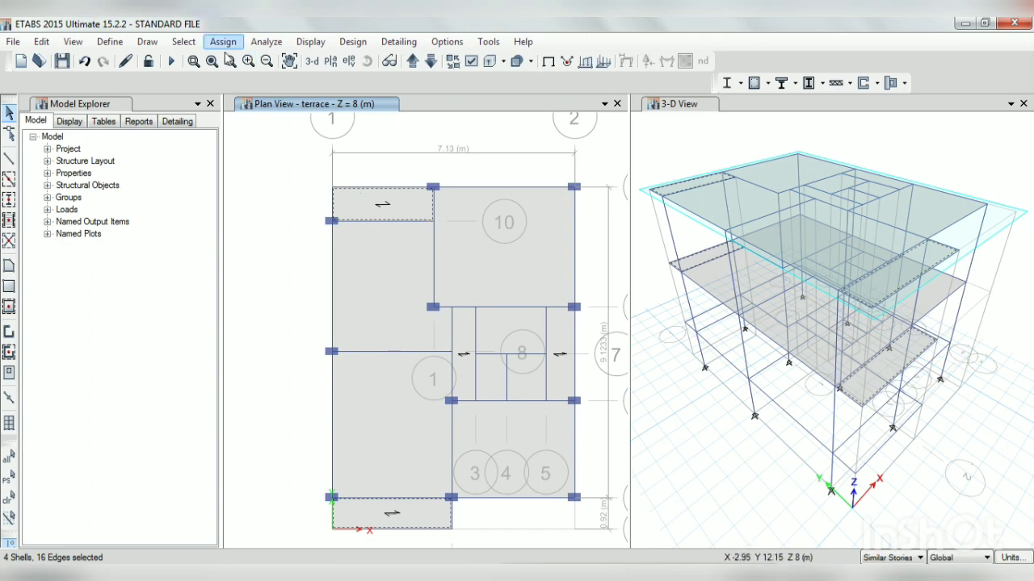
click(222, 42)
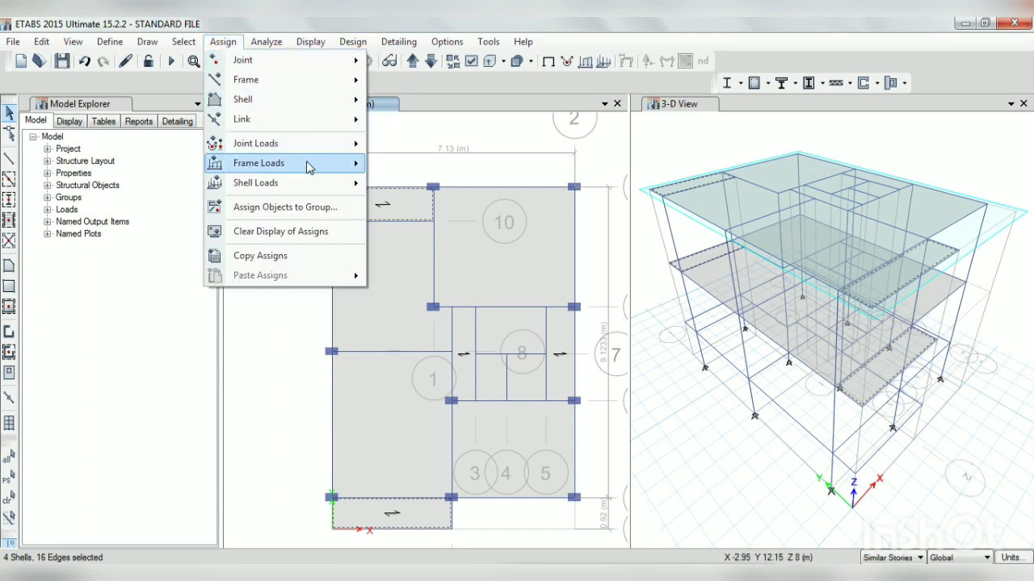
mouse_move(305, 100)
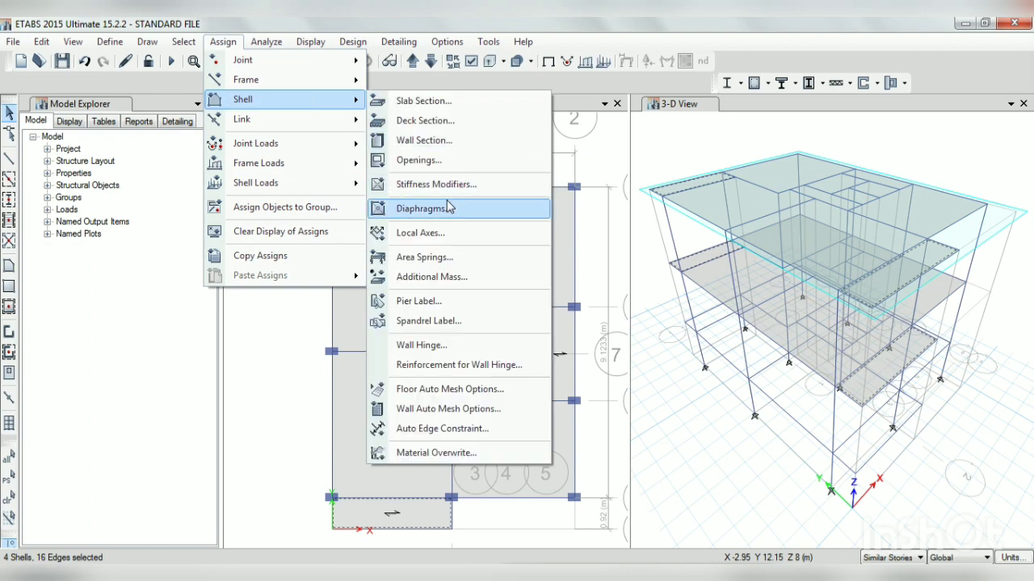
click(426, 233)
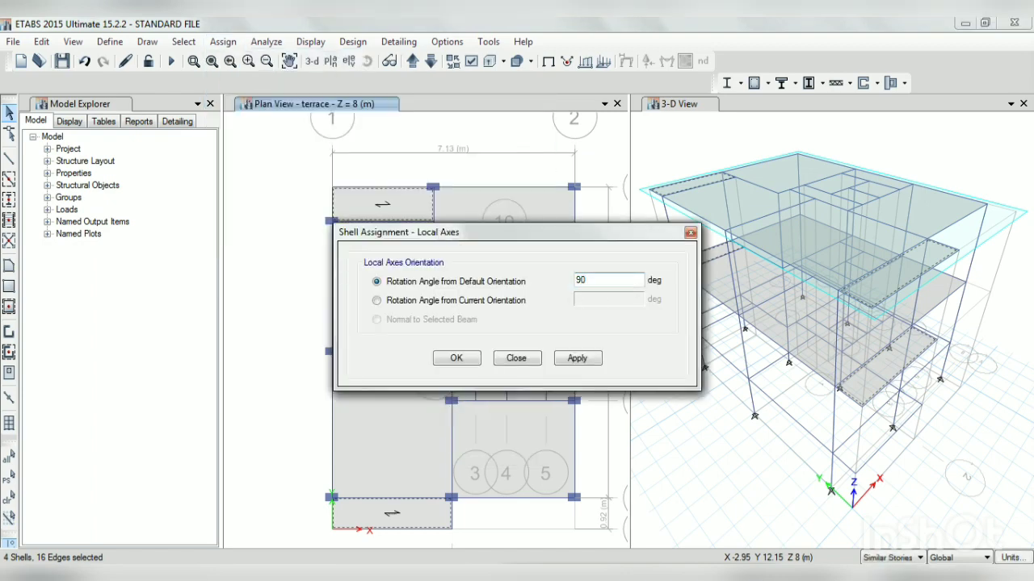
click(575, 360)
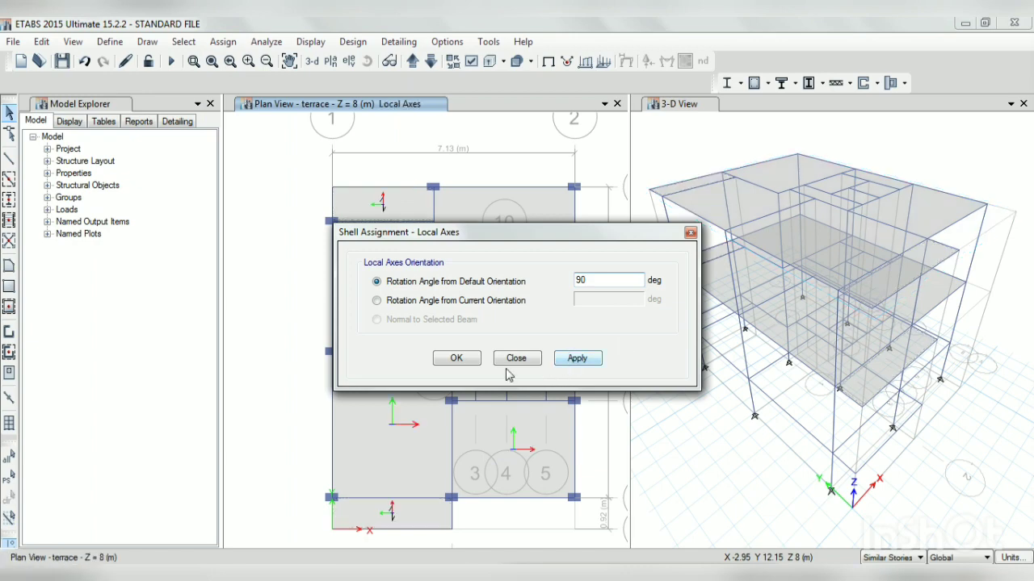
click(456, 359)
scroll(385, 538, up, 3)
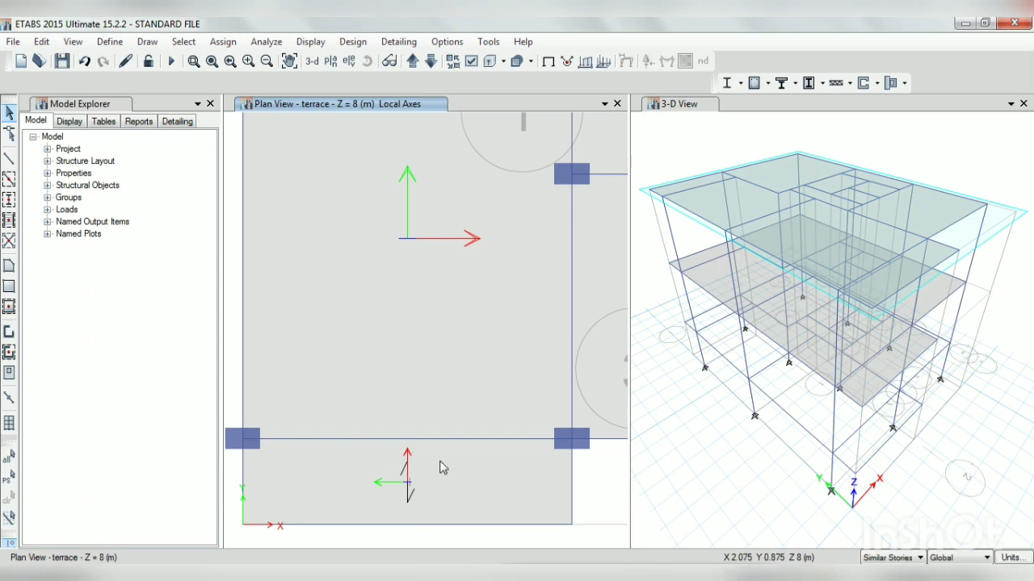
scroll(404, 474, down, 1)
scroll(404, 389, down, 1)
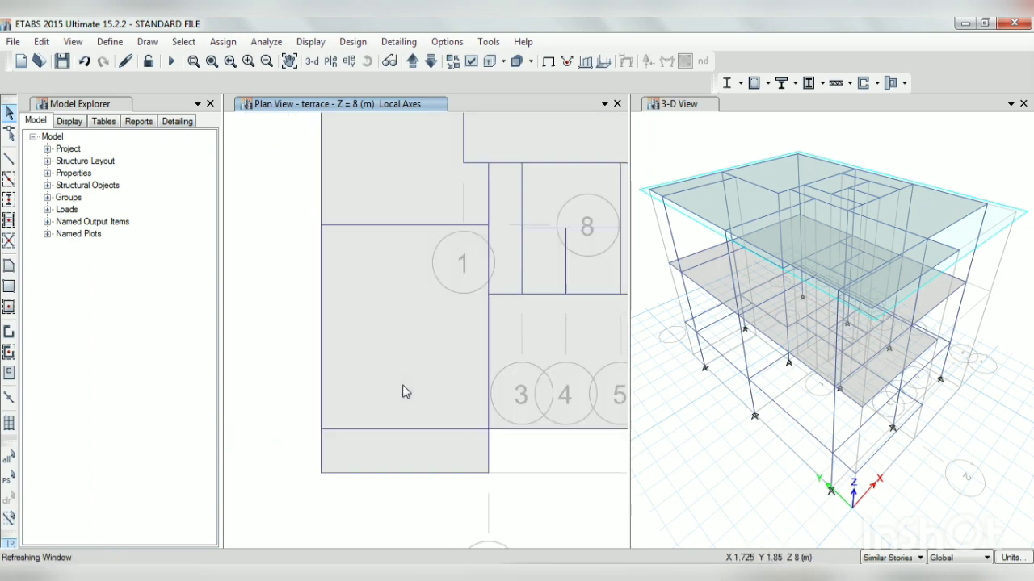
scroll(404, 389, down, 1)
scroll(404, 391, down, 1)
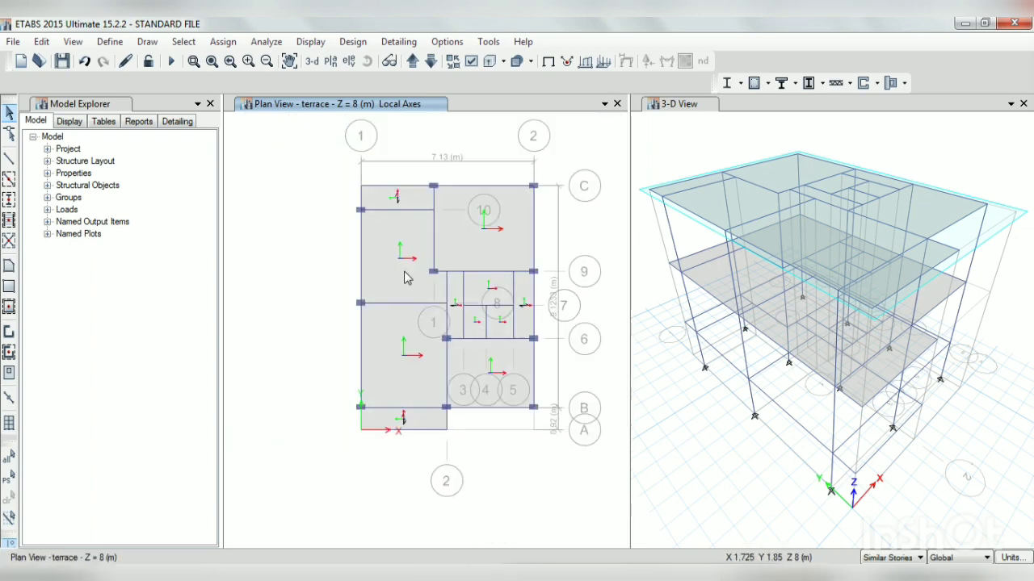
Add a load pattern named SDL with type Super Dead and self weight multiplier 0
click(109, 42)
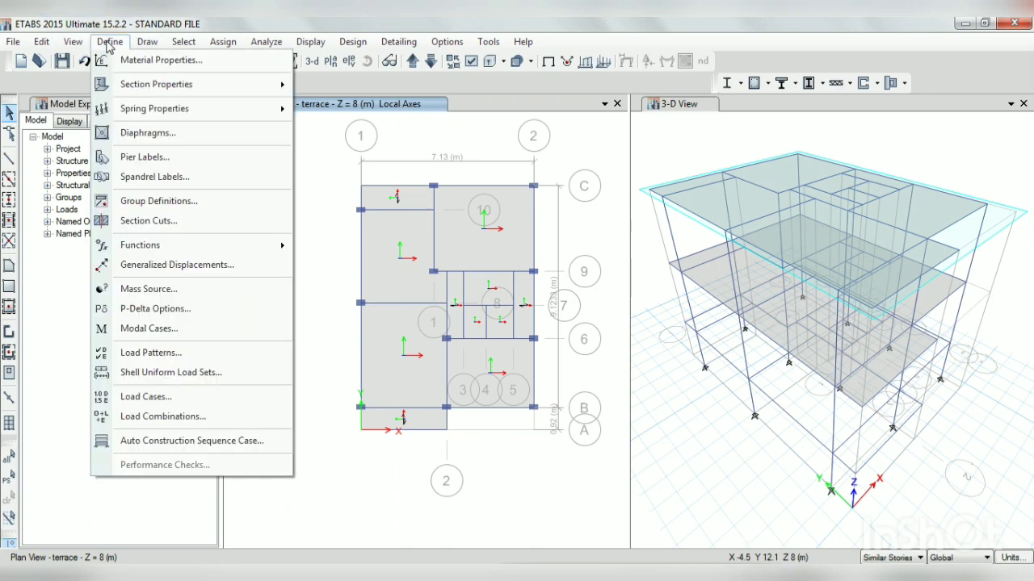
click(162, 353)
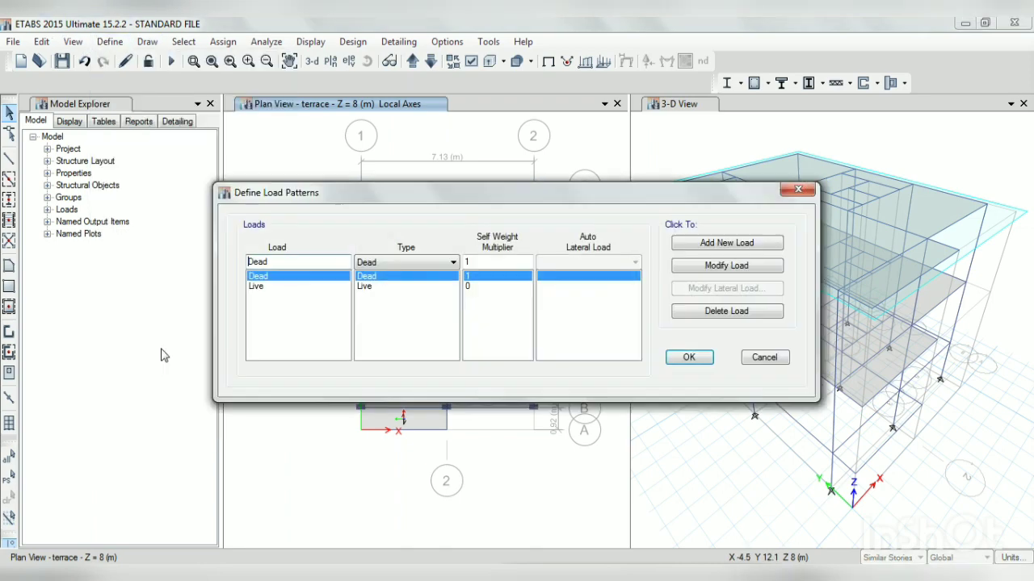
drag(274, 261, 242, 267)
text(SDL)
click(361, 268)
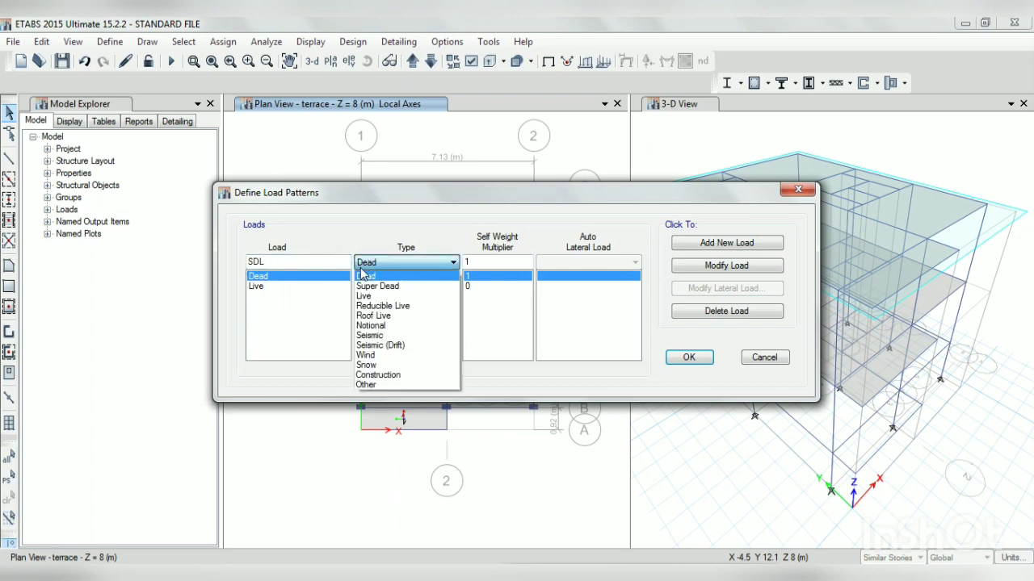
click(384, 293)
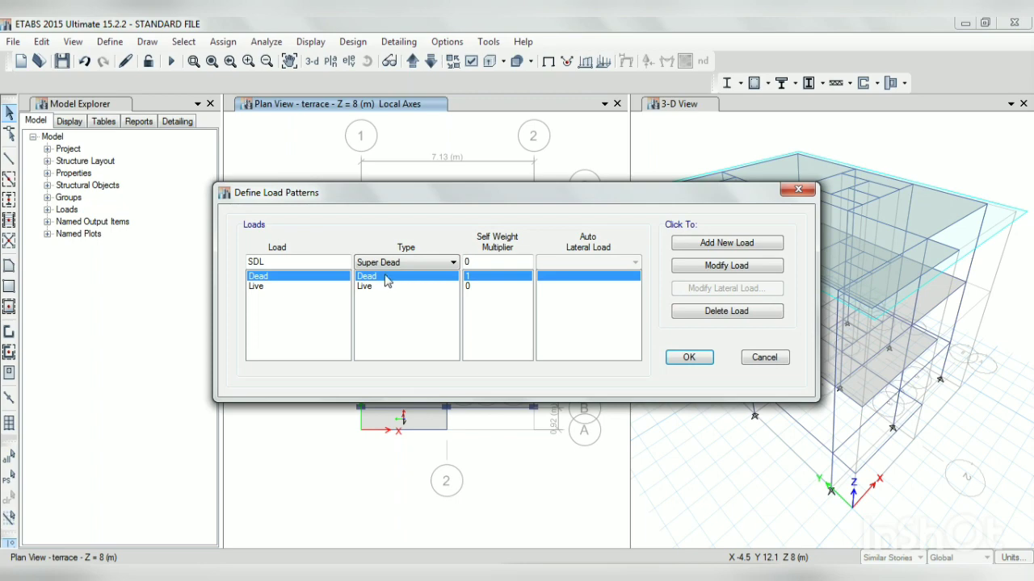
click(726, 243)
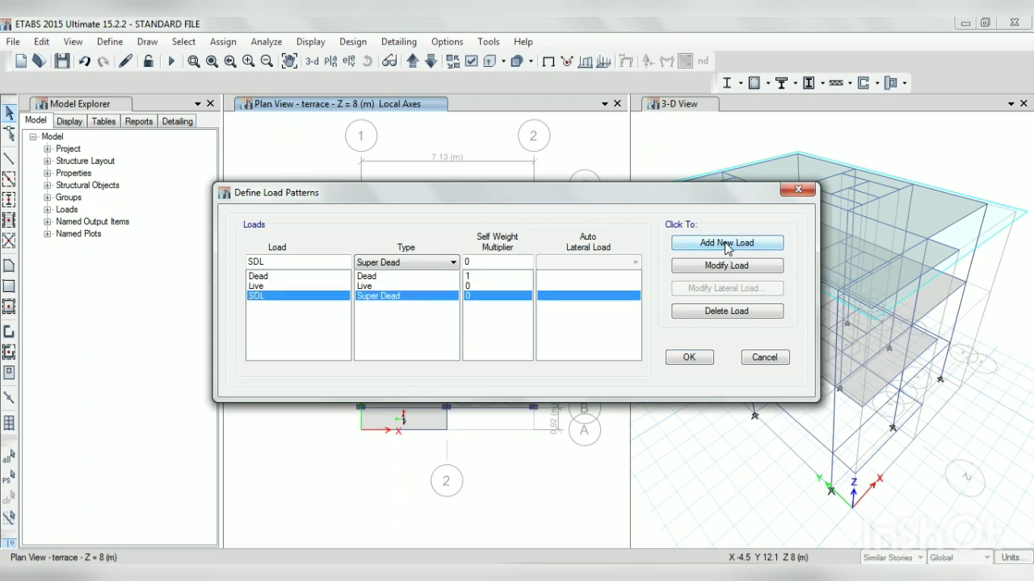
click(687, 357)
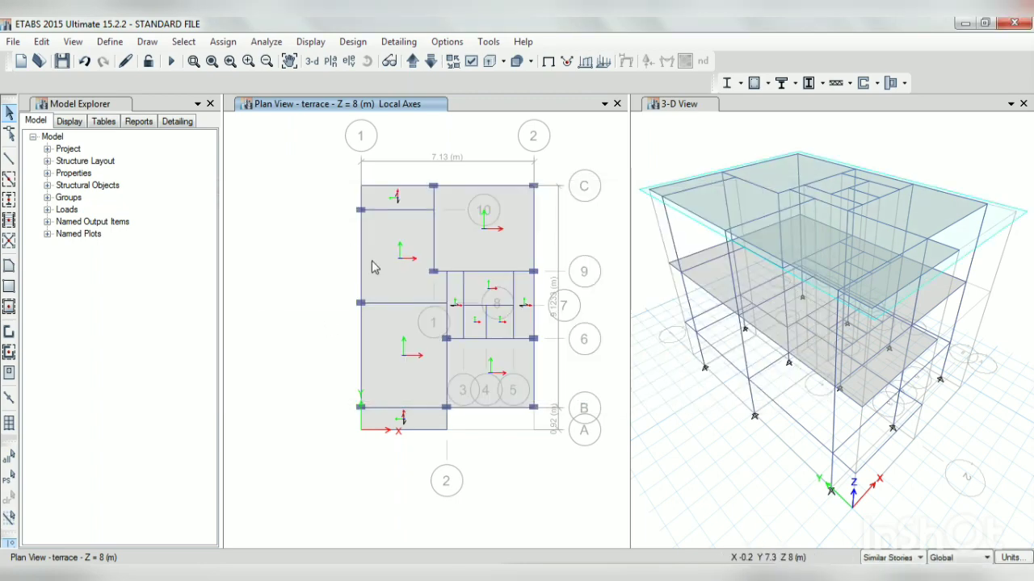
Select every slab panel on the terrace plan and assign a uniform gravity shell load of 2 kN/m² under the Live pattern
click(408, 203)
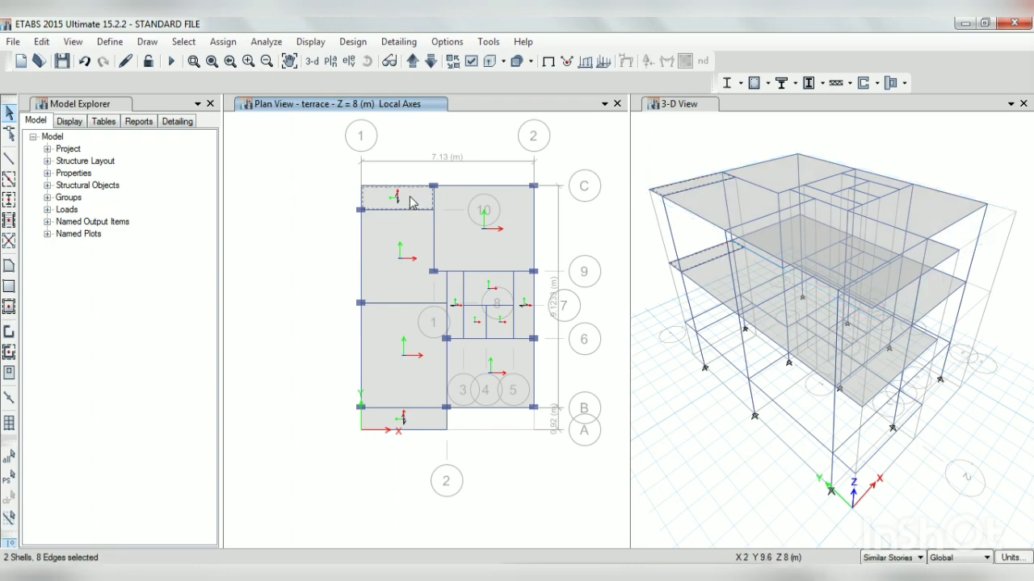
click(459, 213)
click(407, 261)
click(396, 345)
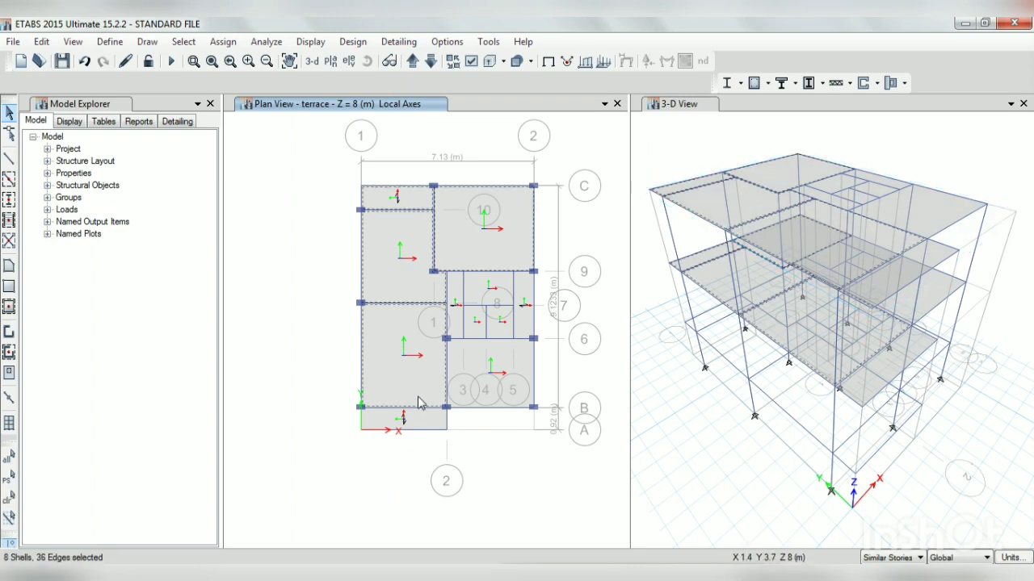
click(418, 415)
click(473, 376)
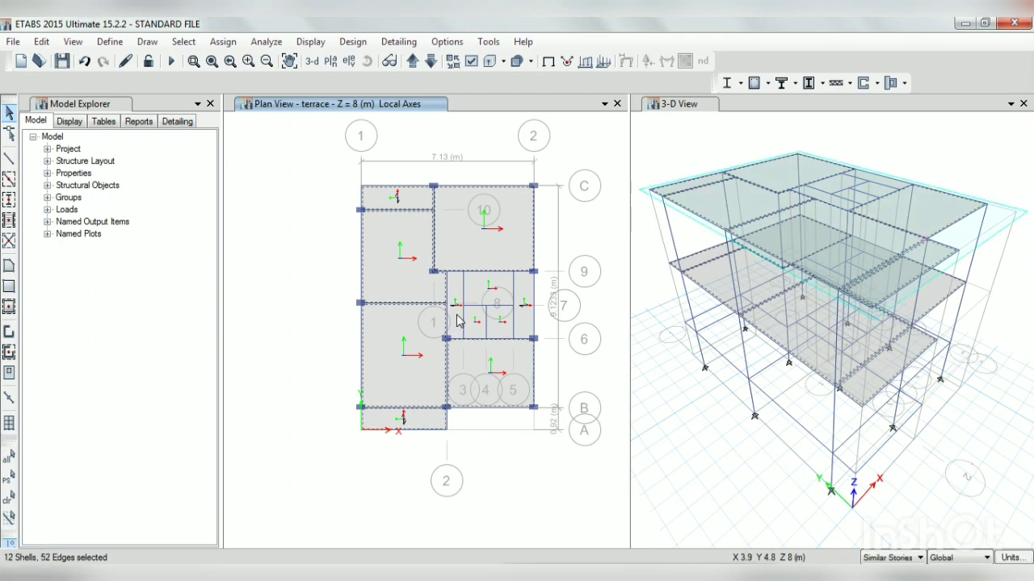
click(456, 315)
click(484, 293)
click(521, 294)
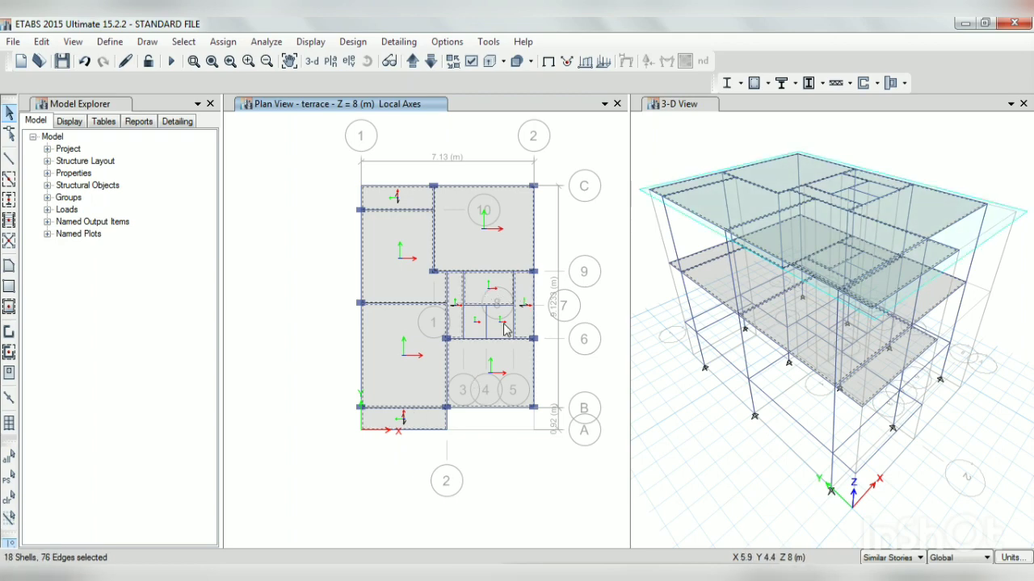
click(504, 322)
click(474, 322)
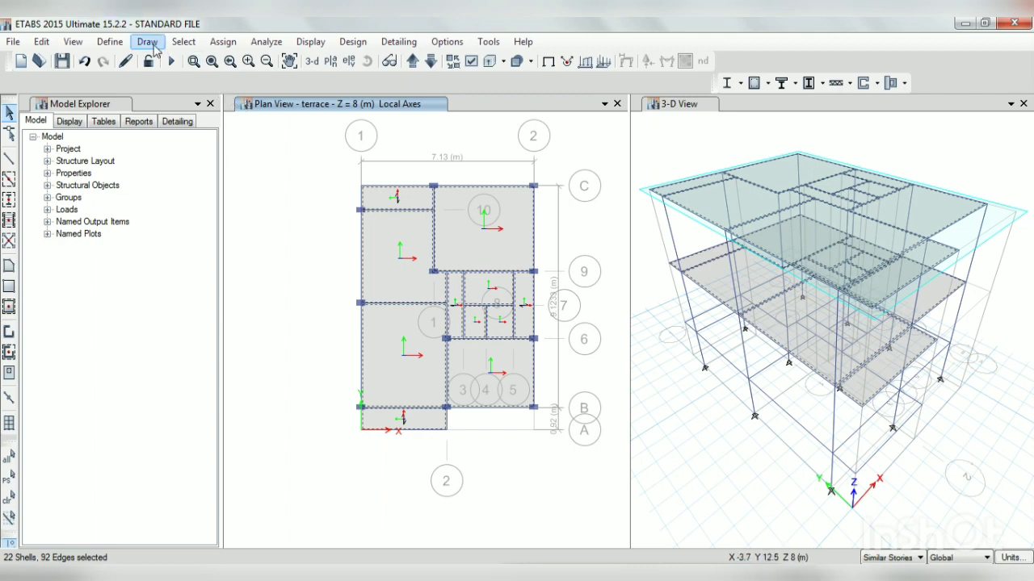
click(222, 42)
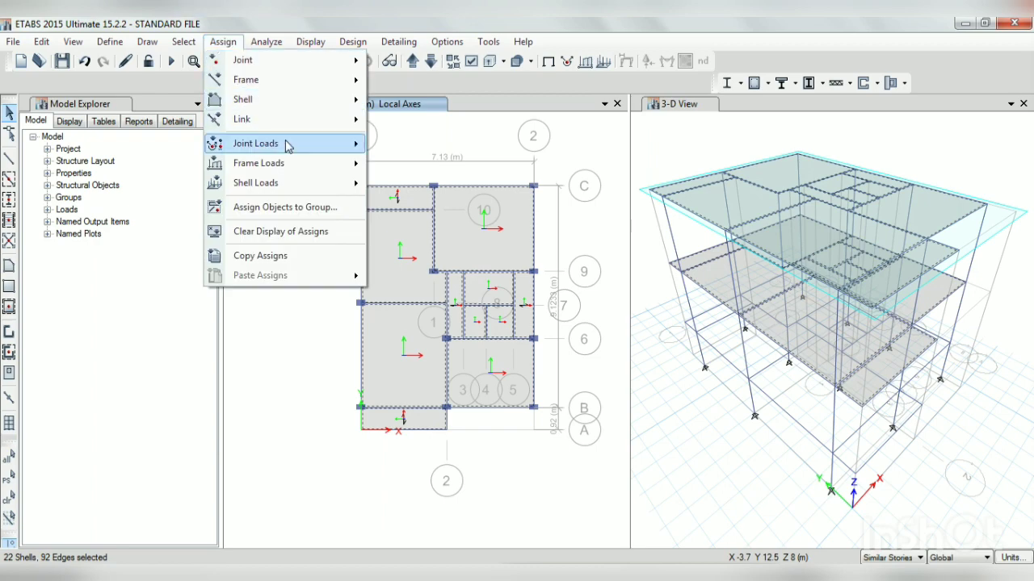
mouse_move(301, 187)
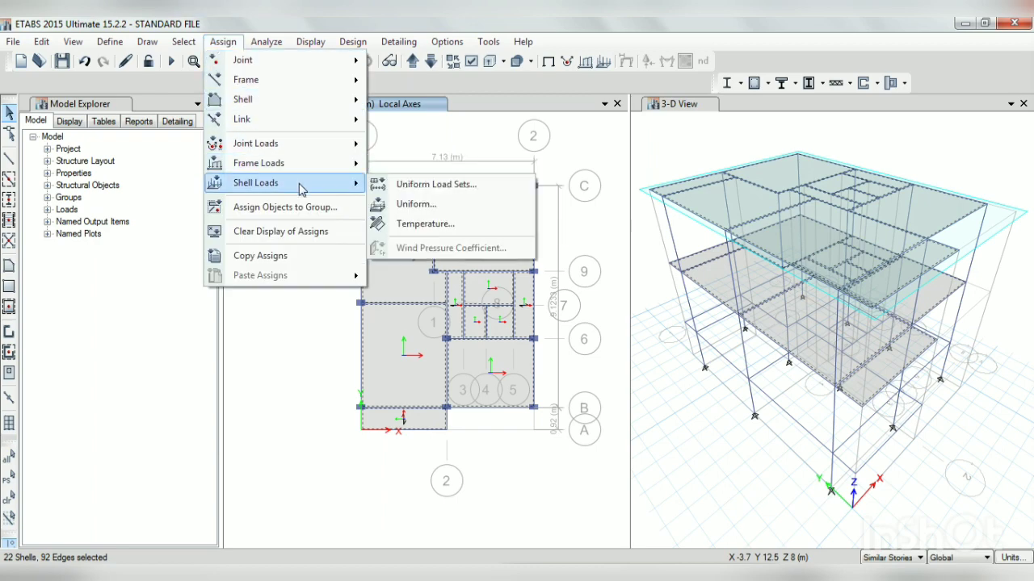
click(404, 203)
click(567, 260)
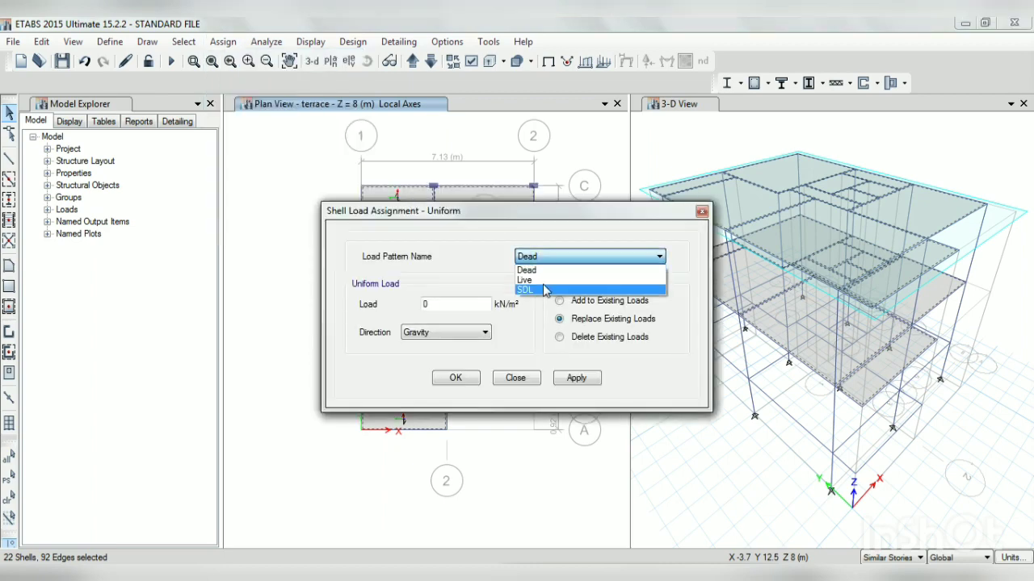
click(541, 277)
drag(452, 304, 391, 299)
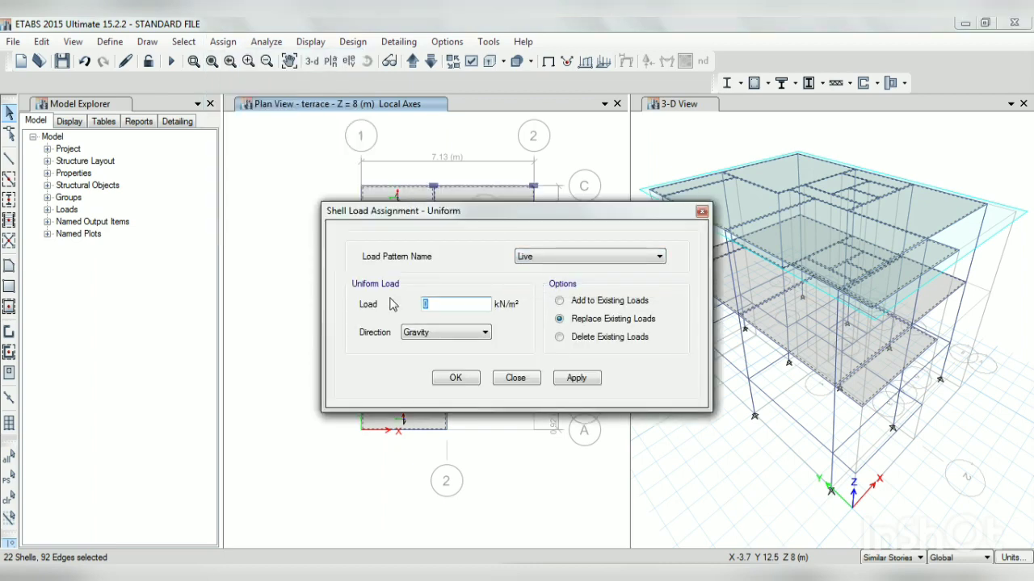
text(2)
click(575, 378)
click(455, 378)
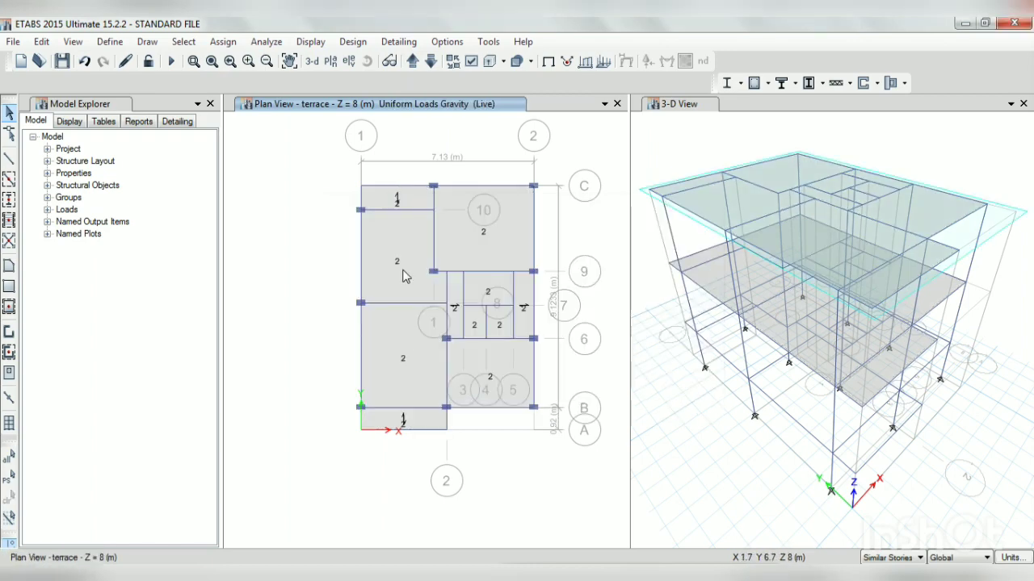
Show the first floor plan, reselect the previous slab selection and assign a uniform gravity load of 1 kN/m² under the SDL pattern
click(412, 60)
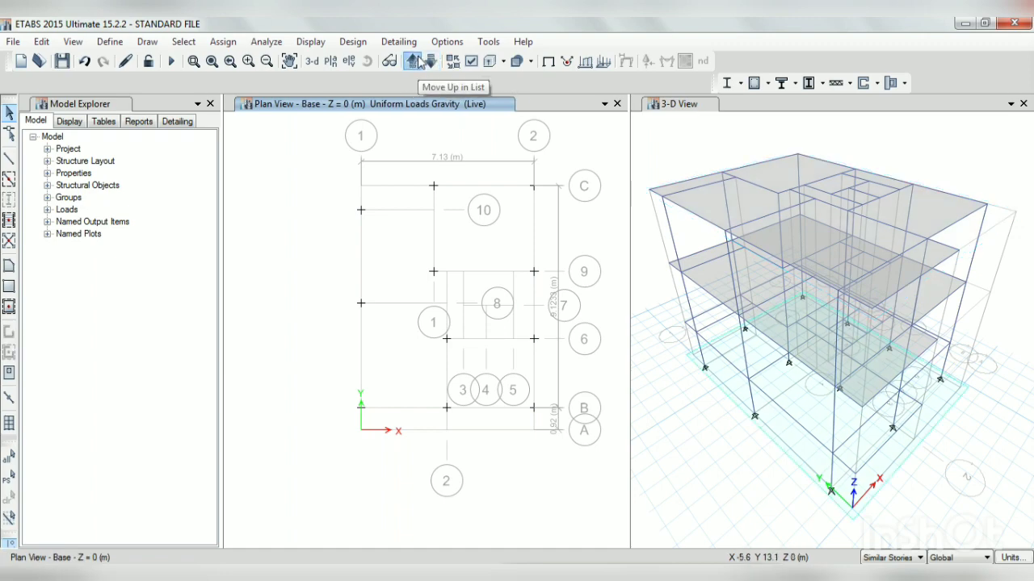
click(432, 60)
click(432, 61)
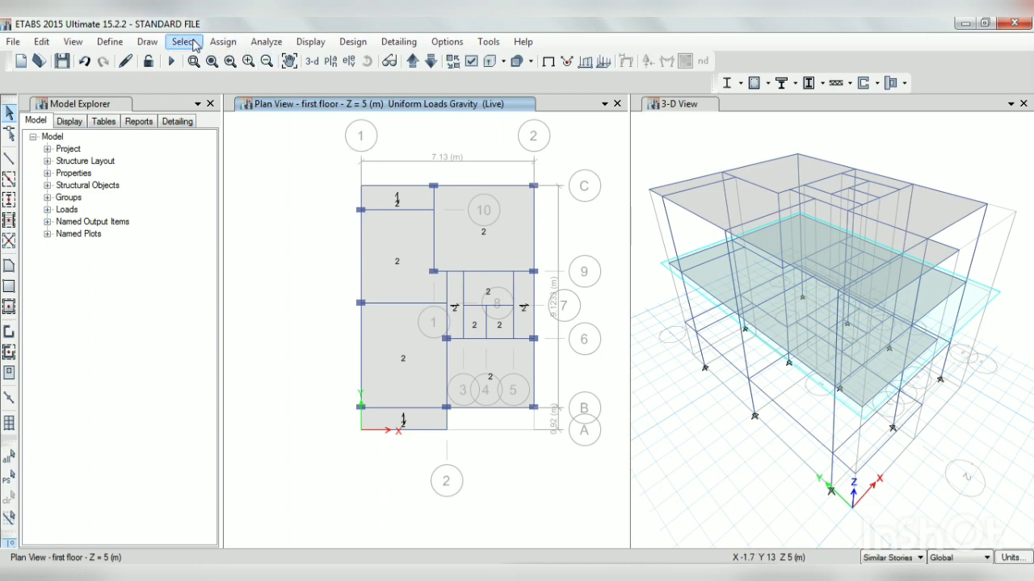
click(186, 42)
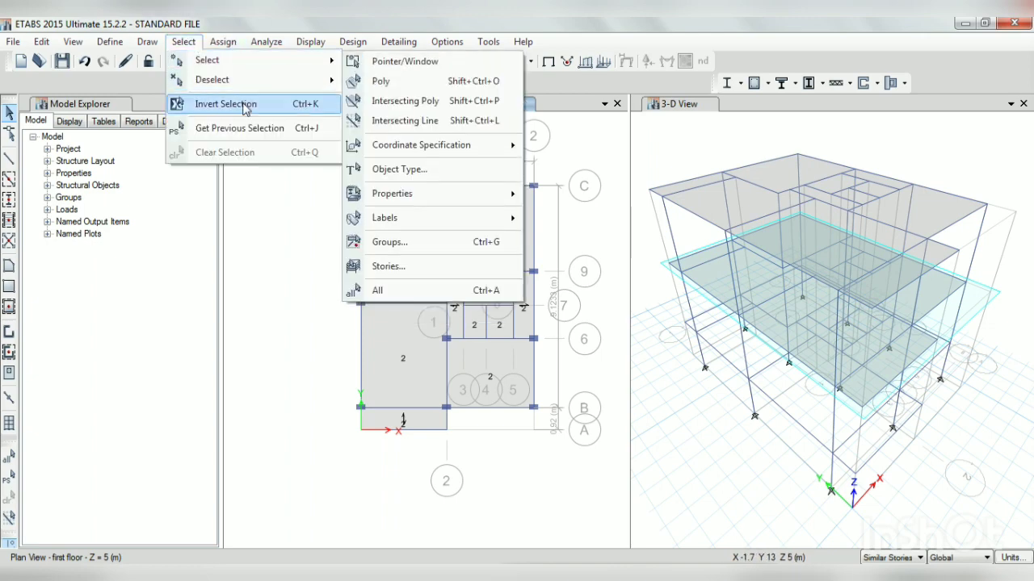
click(253, 135)
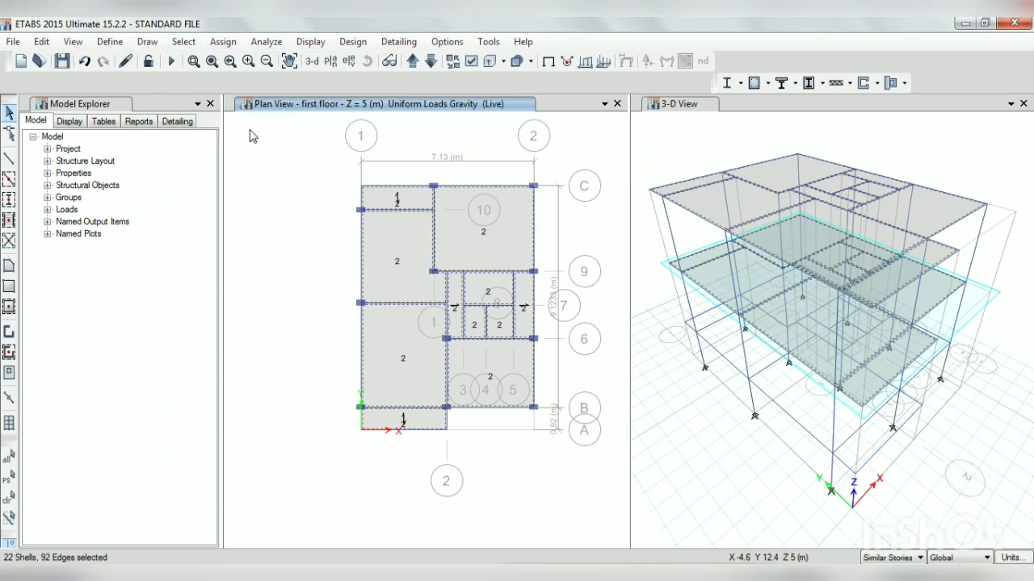
click(236, 44)
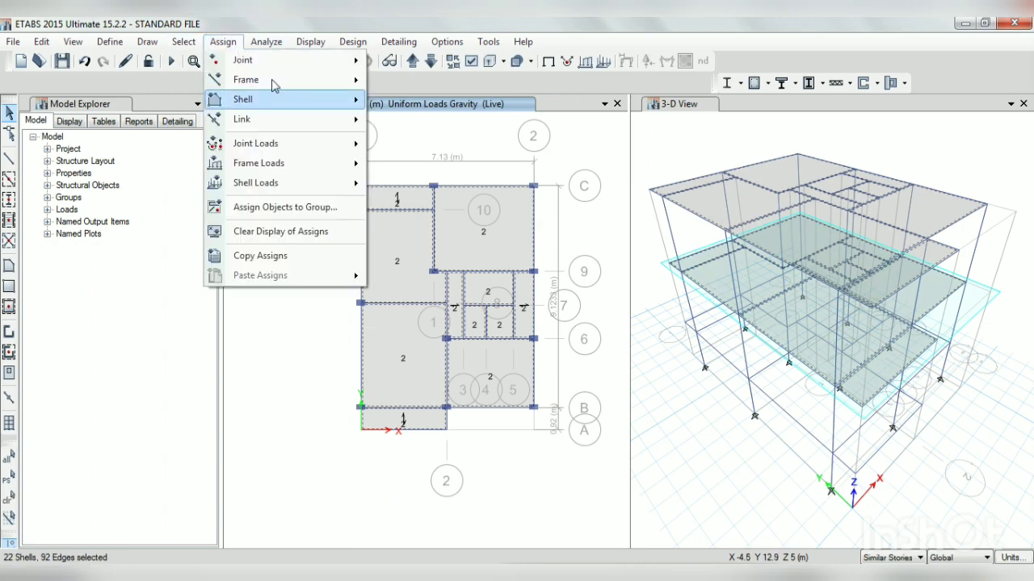
mouse_move(321, 181)
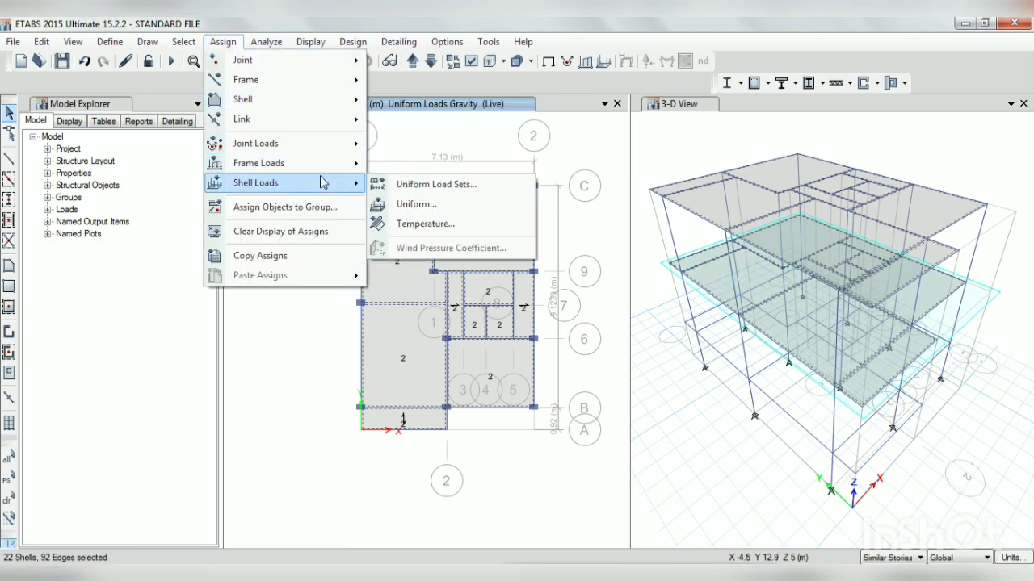
click(420, 204)
click(540, 259)
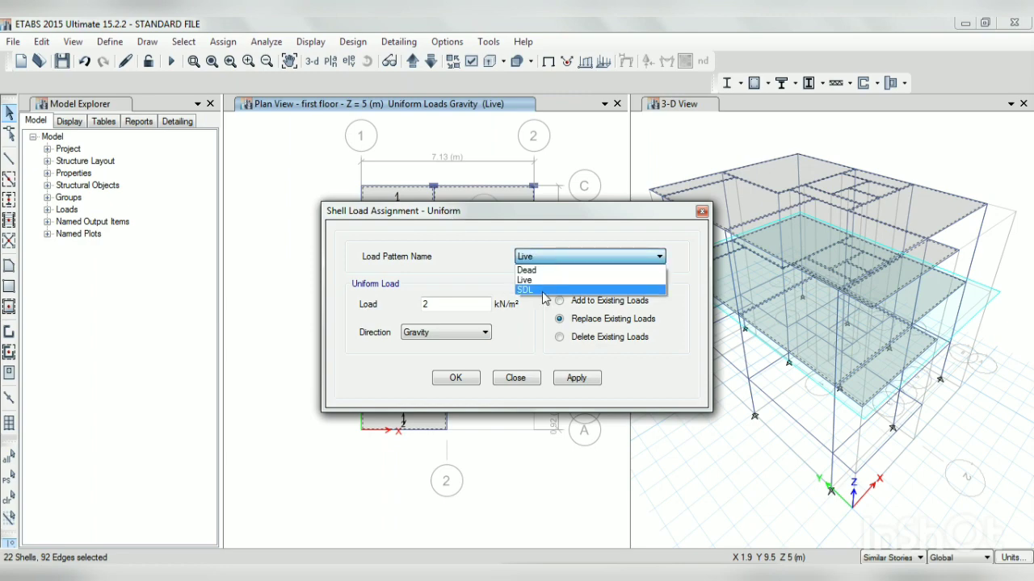
click(545, 292)
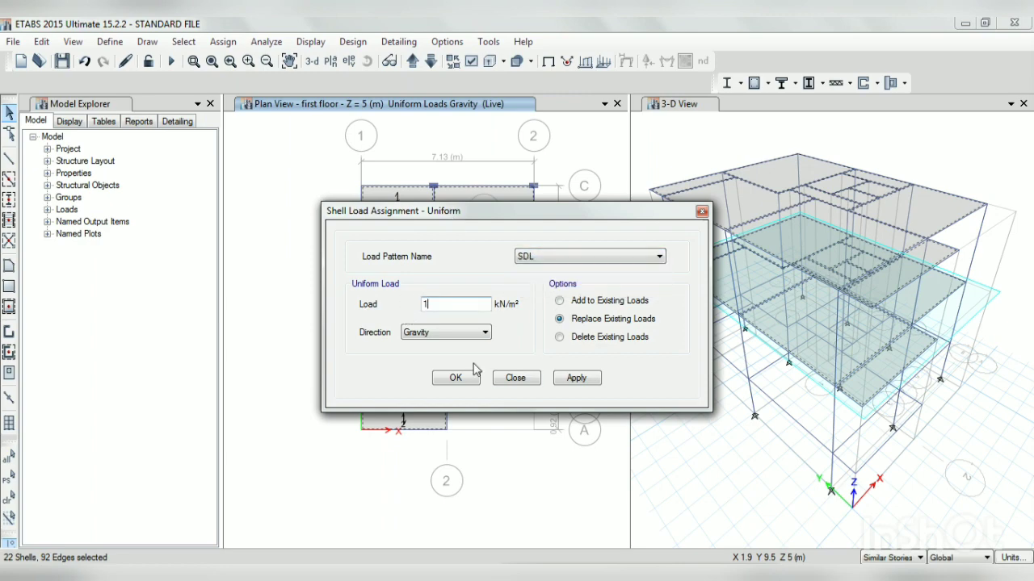
click(576, 378)
click(456, 378)
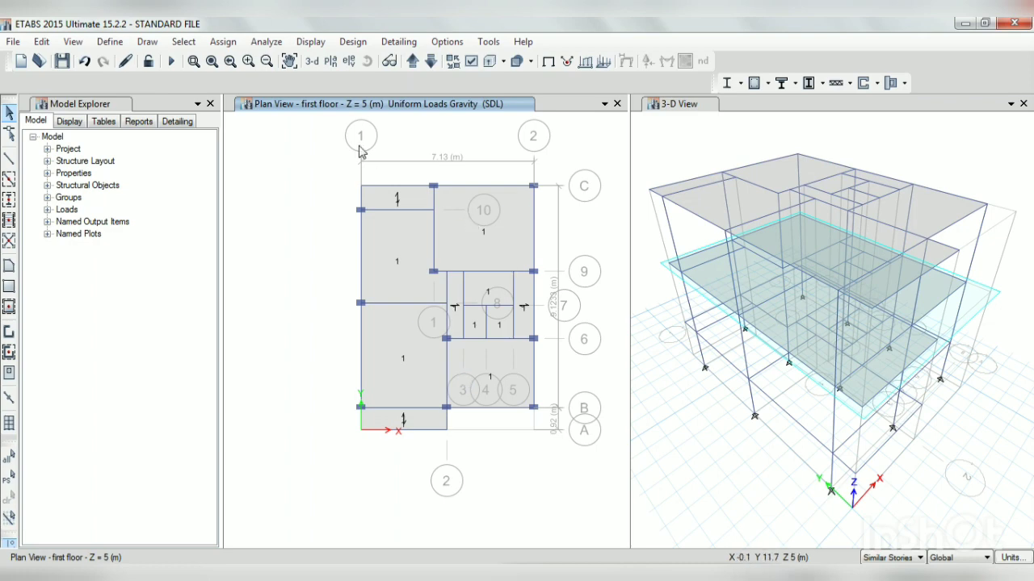
Set the drawing and selection scope to All Stories and show the ground floor plan
click(889, 576)
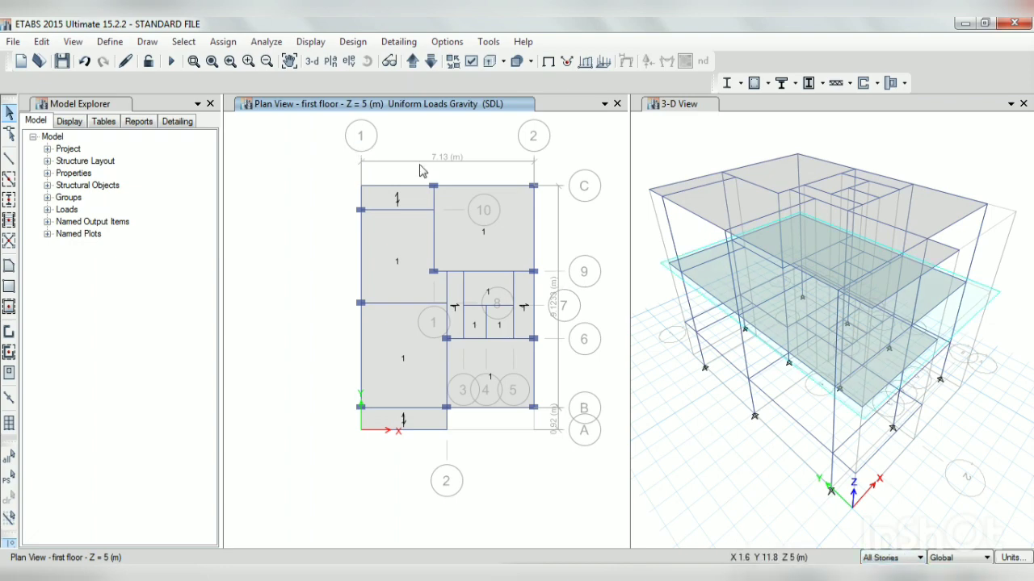
click(411, 63)
click(411, 63)
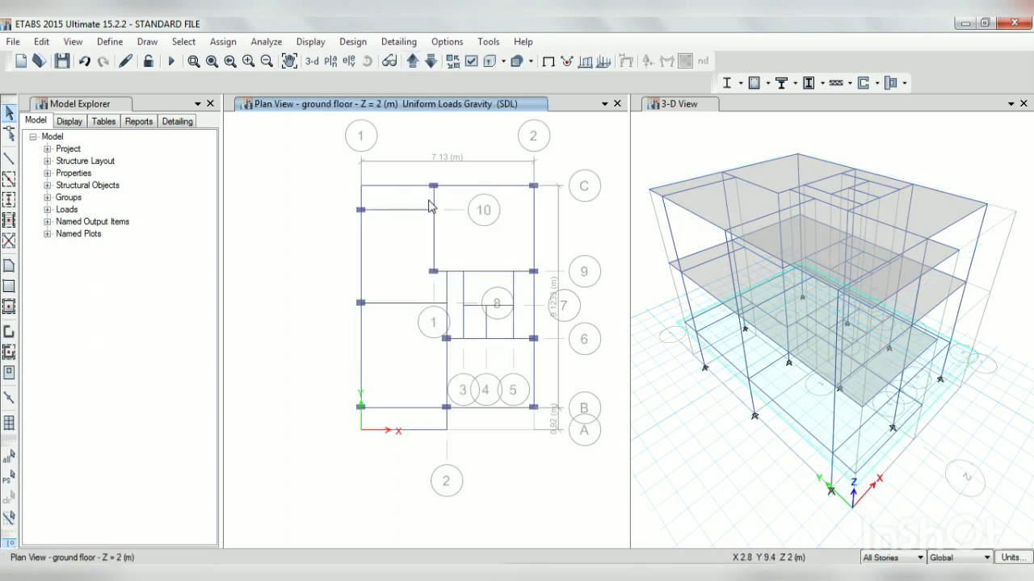
Select the outer wall beams between the perimeter columns, excluding the projection edges, and assign a uniform distributed gravity load of 11.46 kN/m under SDL
click(472, 185)
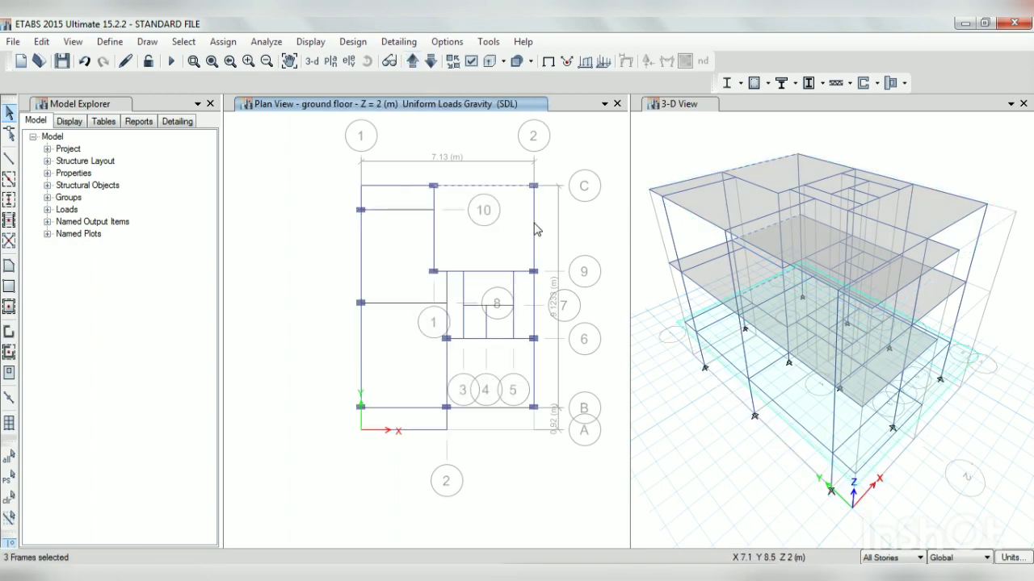
click(535, 224)
click(535, 297)
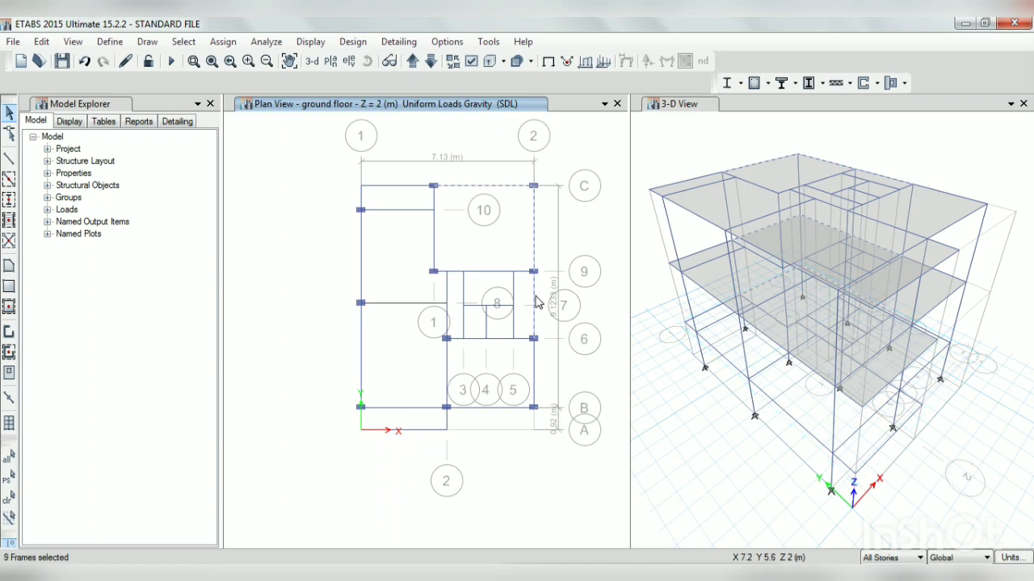
click(535, 379)
click(484, 410)
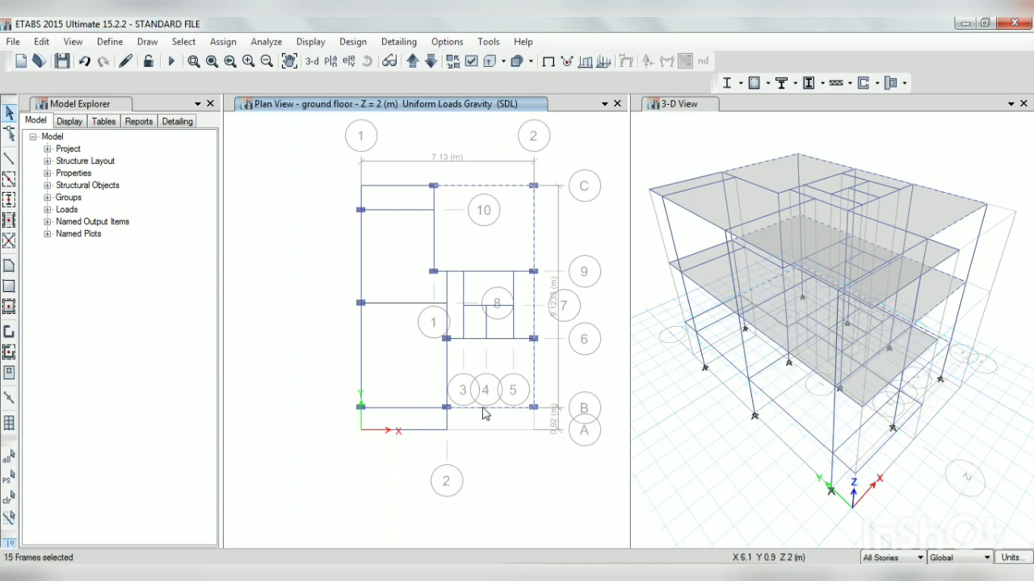
click(424, 409)
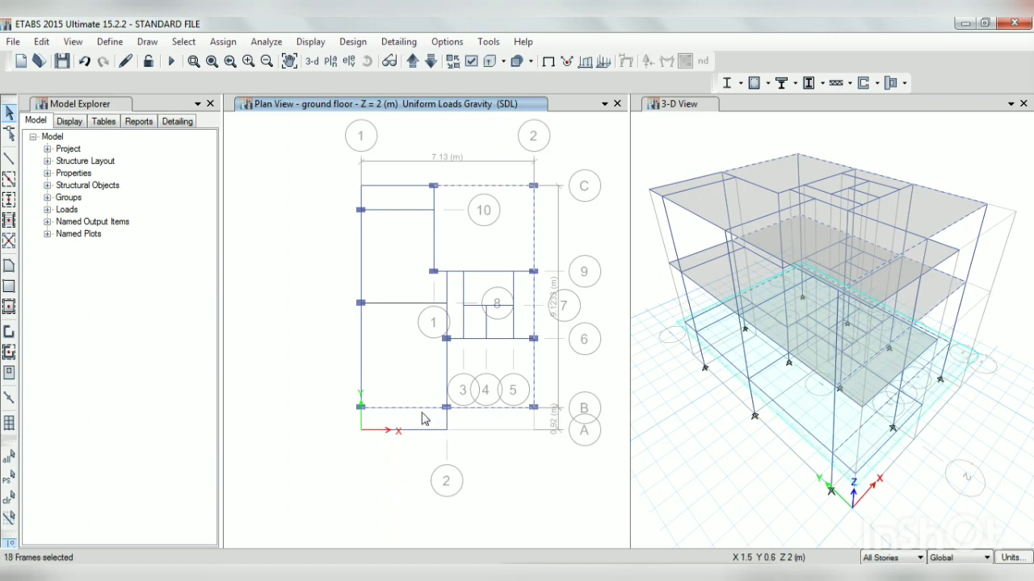
click(363, 369)
click(362, 261)
click(396, 210)
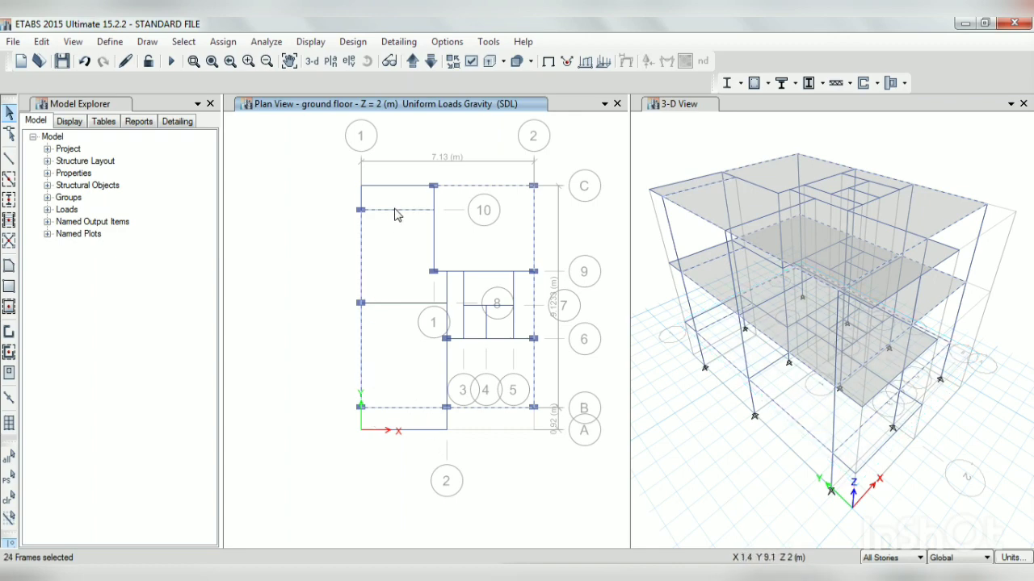
click(435, 203)
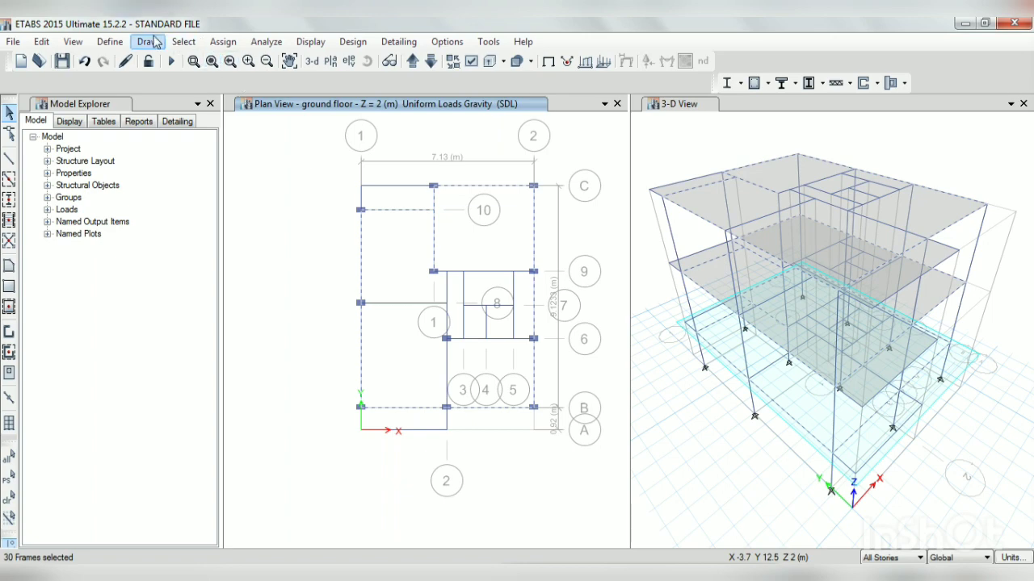
click(215, 43)
mouse_move(293, 164)
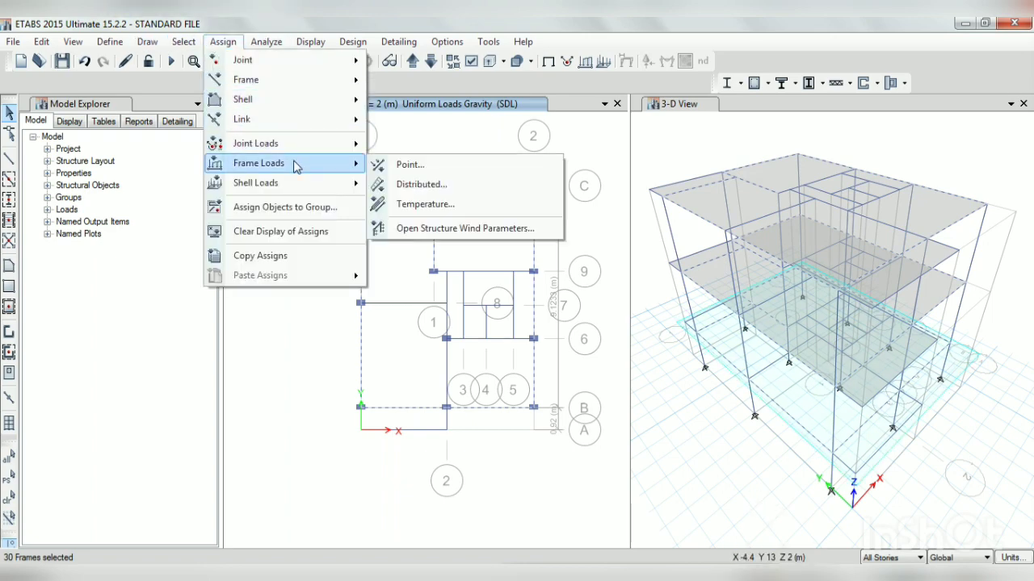
click(453, 186)
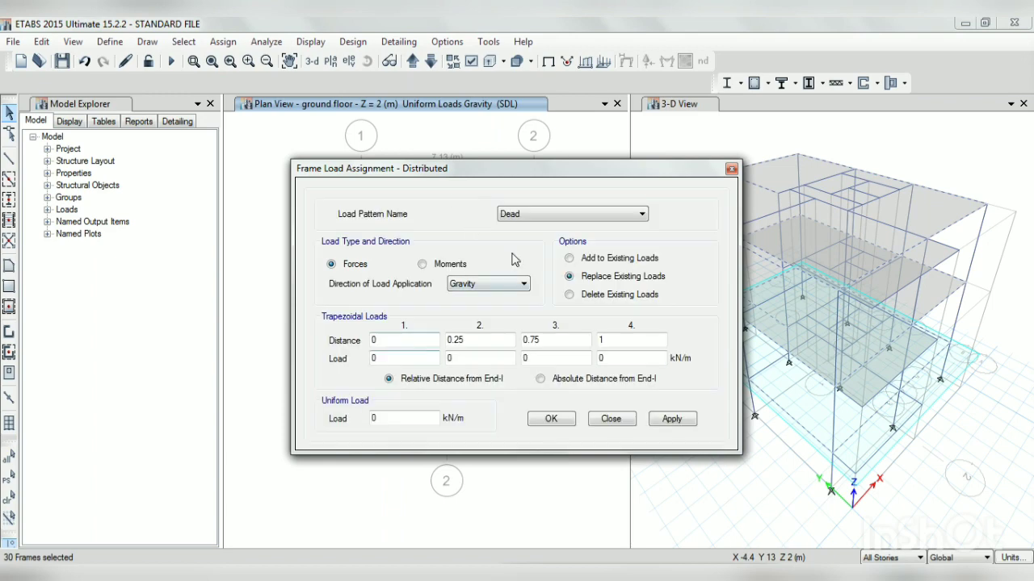
click(520, 216)
click(520, 246)
double_click(380, 417)
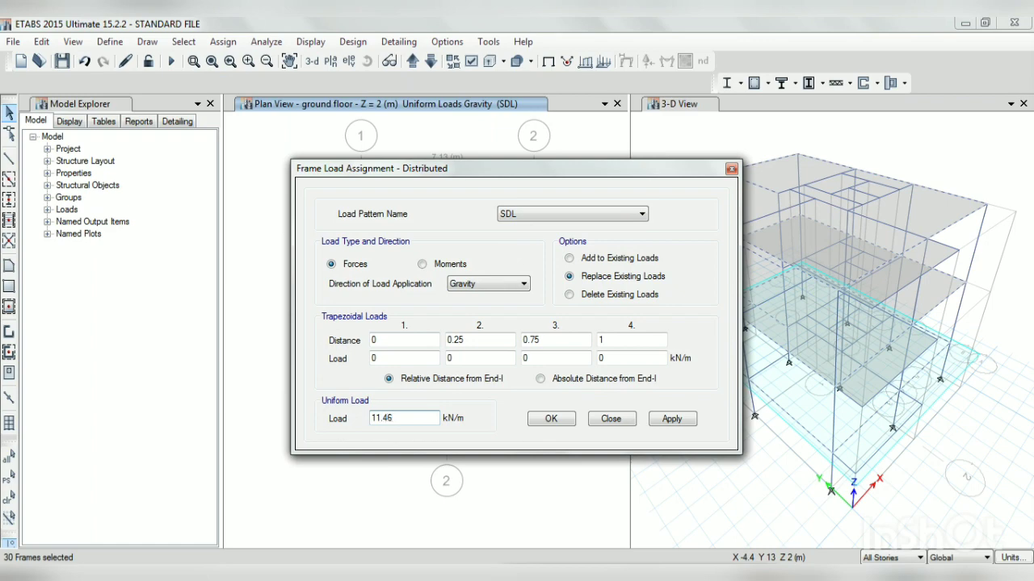
click(672, 418)
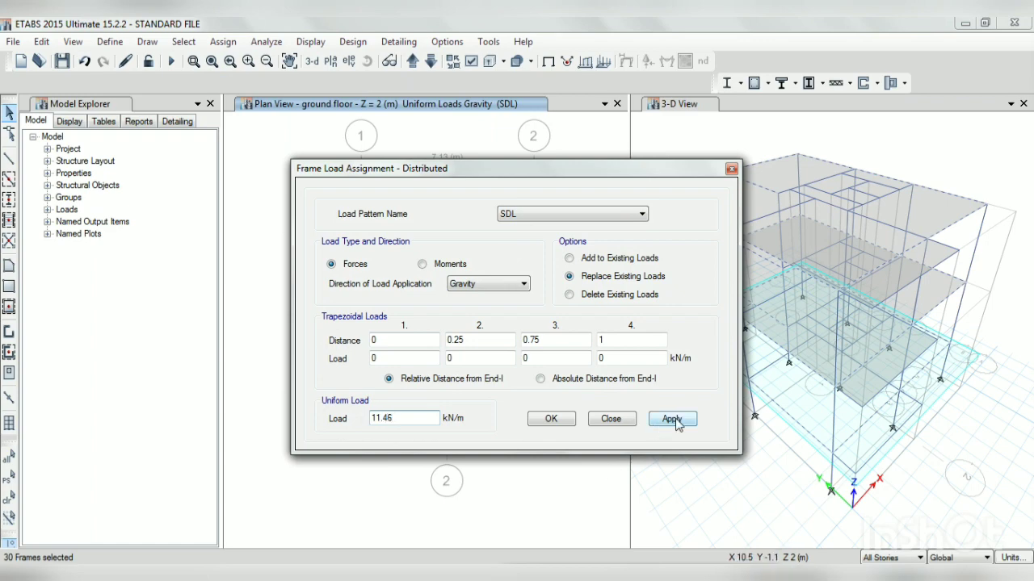
click(552, 419)
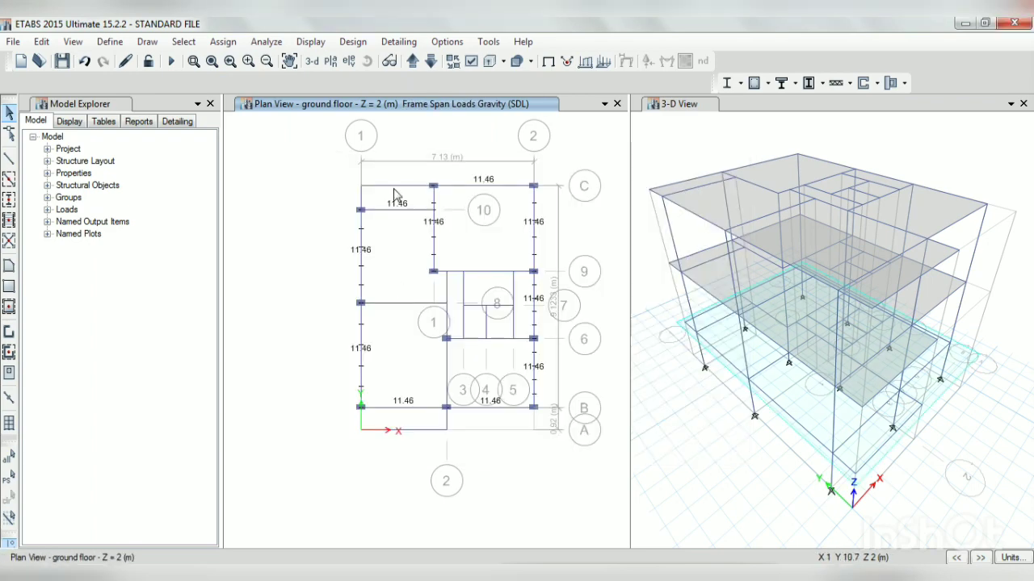
Select the interior and staircase beams on the ground floor plan and assign them a uniform distributed gravity load of 7.5 kN/m under SDL
click(412, 60)
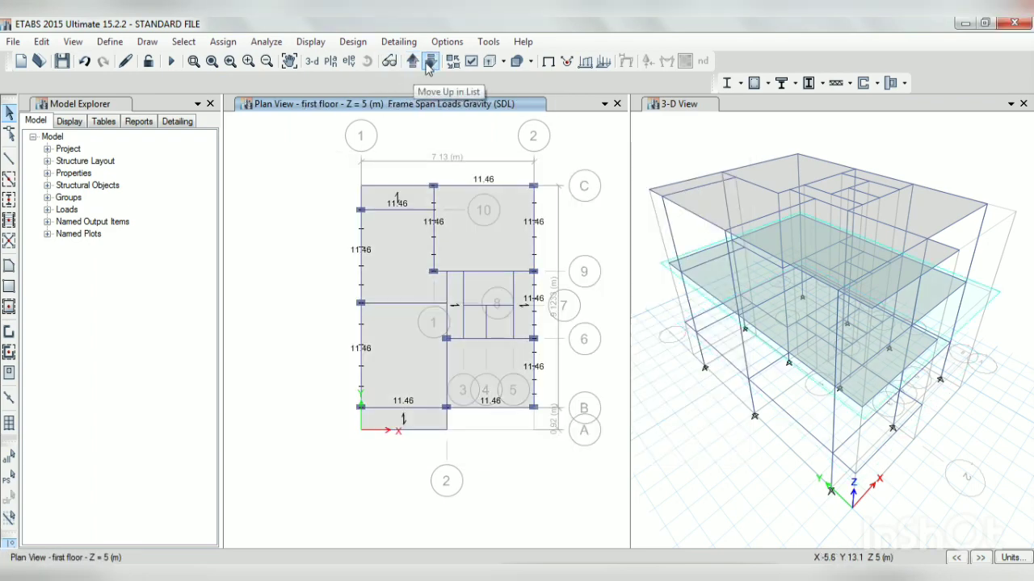
click(432, 62)
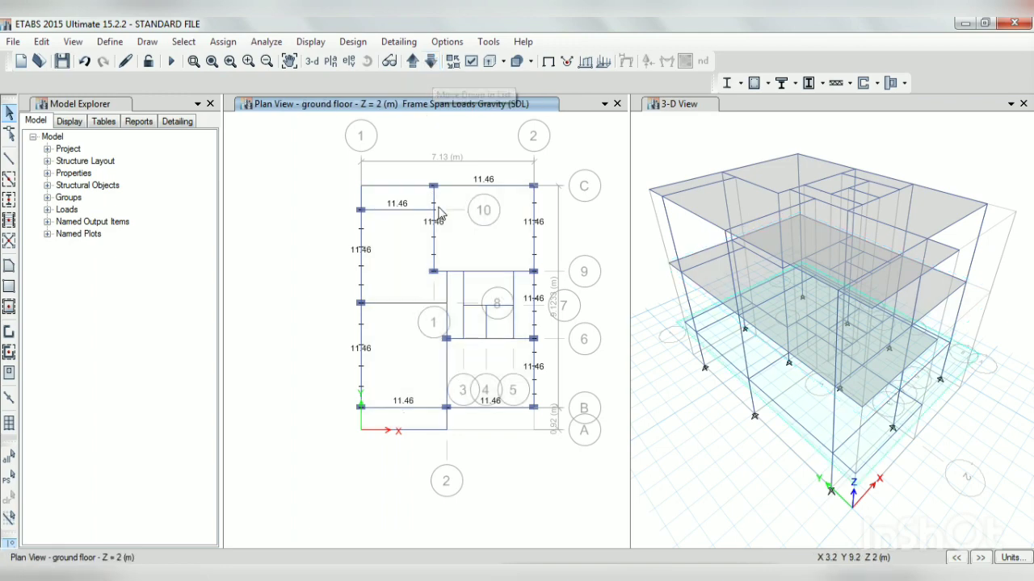
click(478, 272)
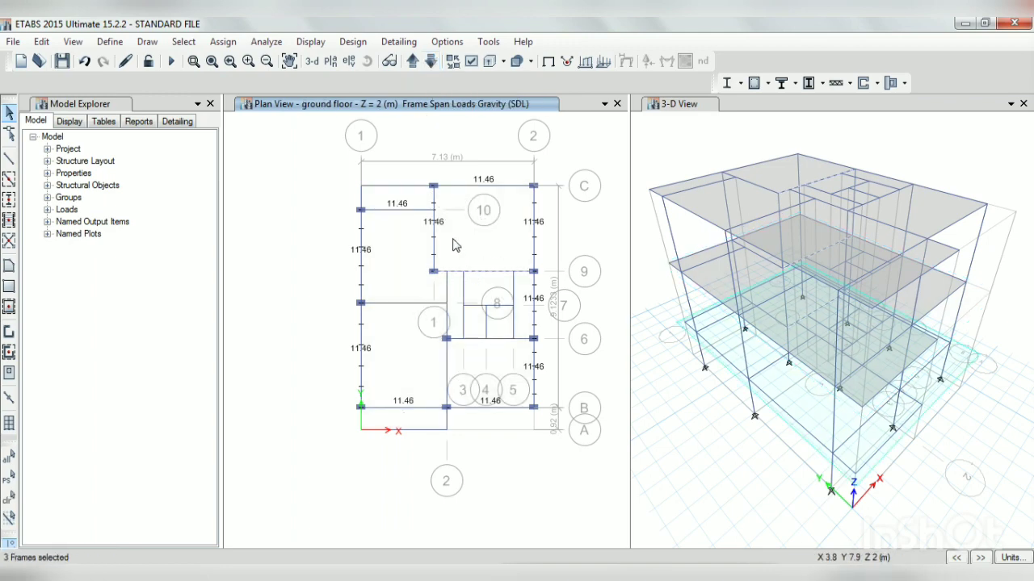
click(478, 305)
click(477, 340)
click(446, 289)
click(464, 288)
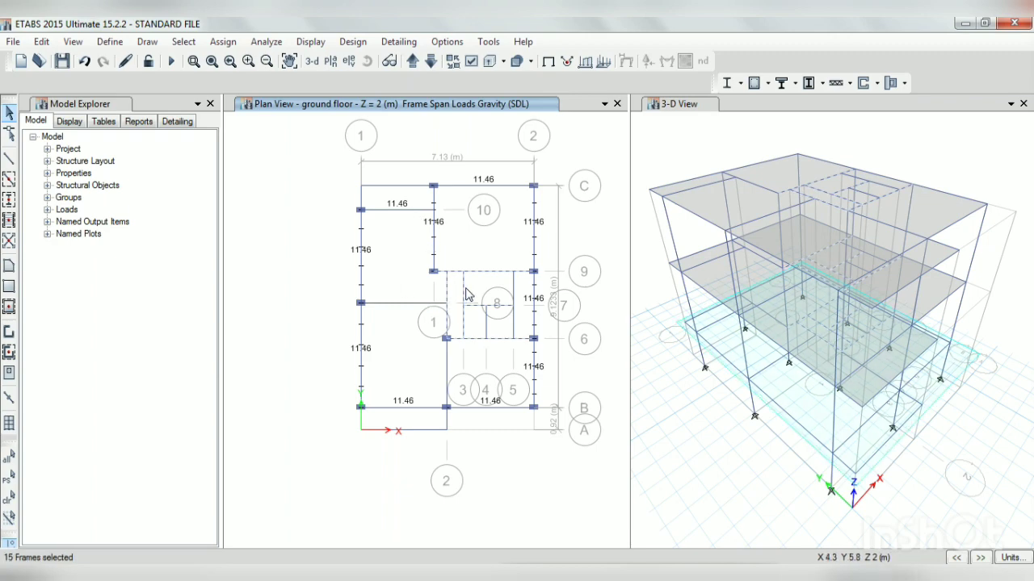
click(490, 323)
click(514, 328)
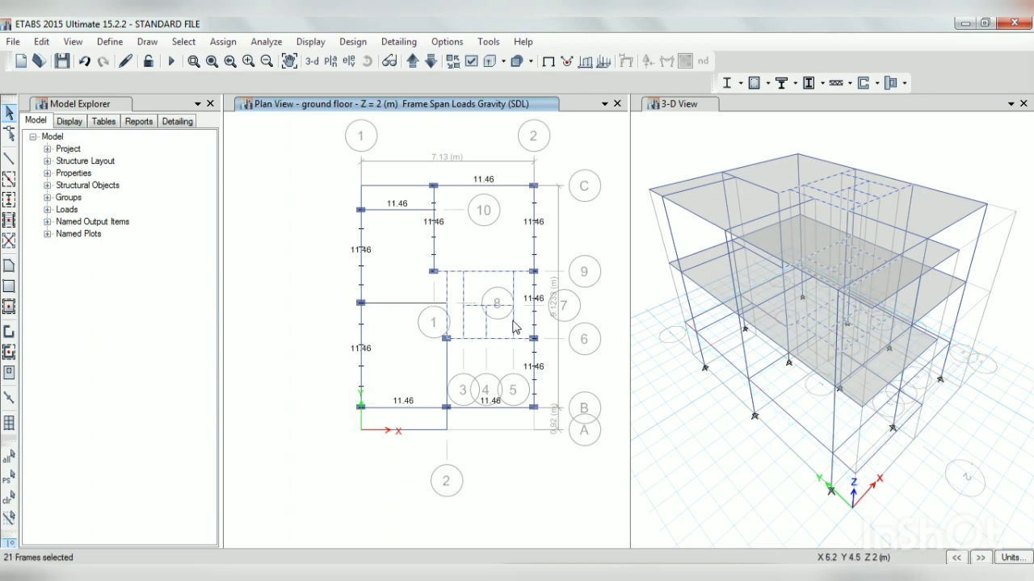
click(443, 347)
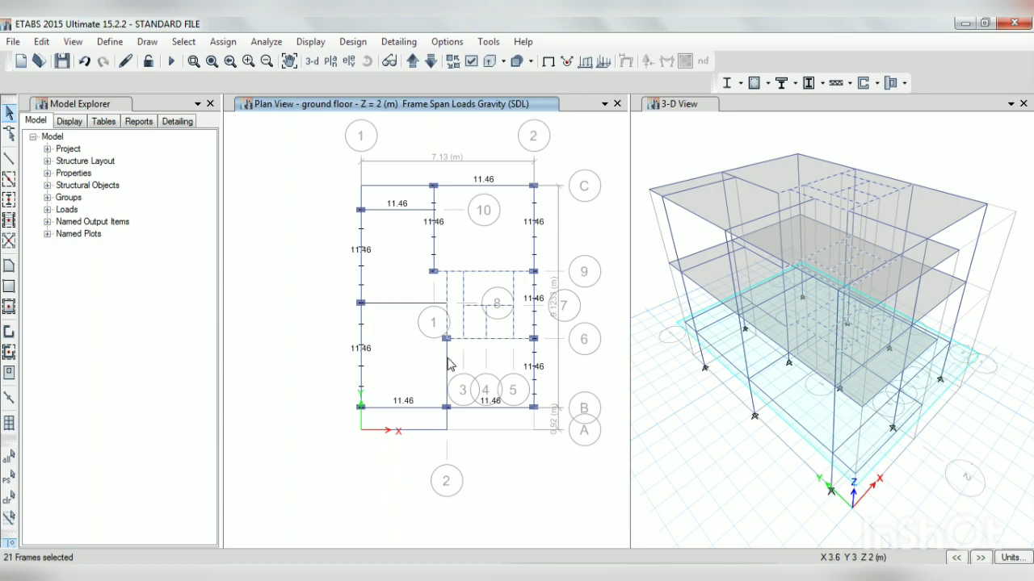
click(402, 304)
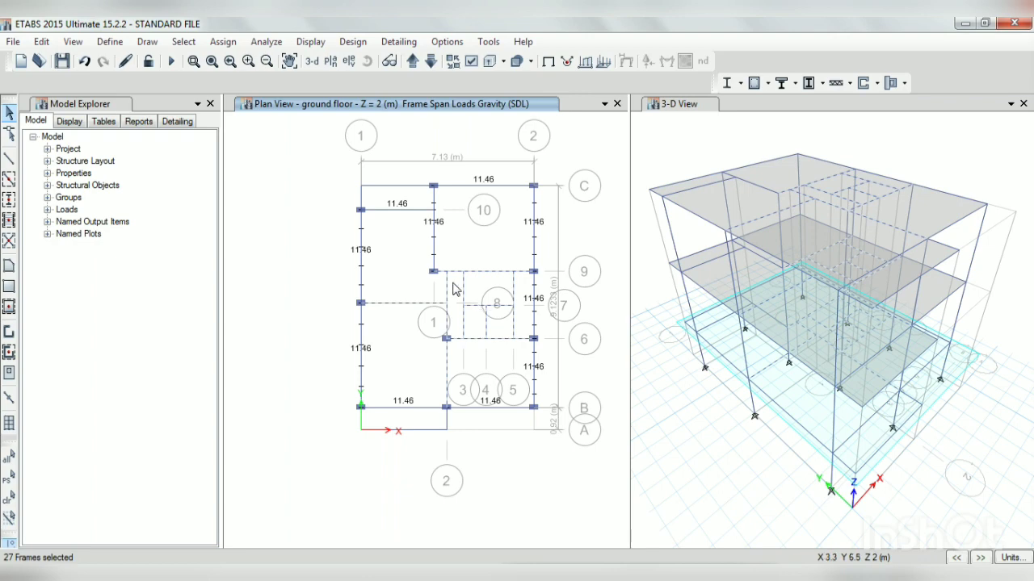
click(223, 41)
mouse_move(289, 175)
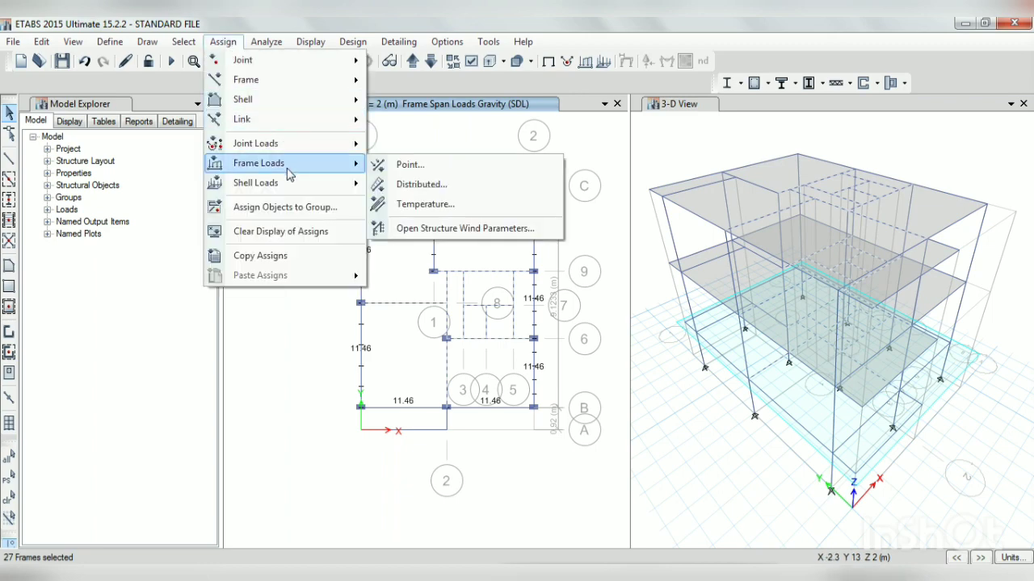
click(466, 187)
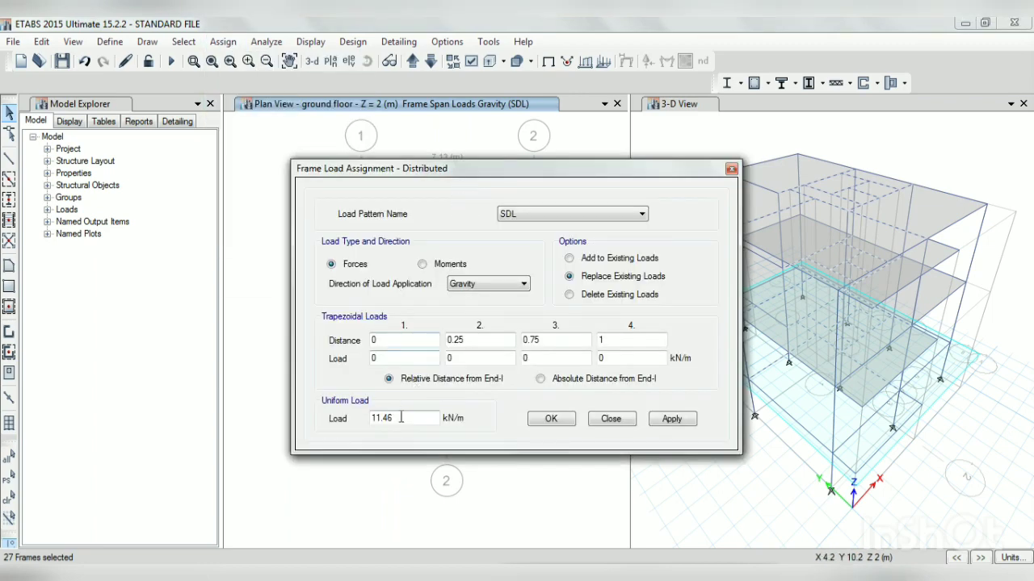
drag(402, 418, 342, 418)
text(7.5)
click(672, 419)
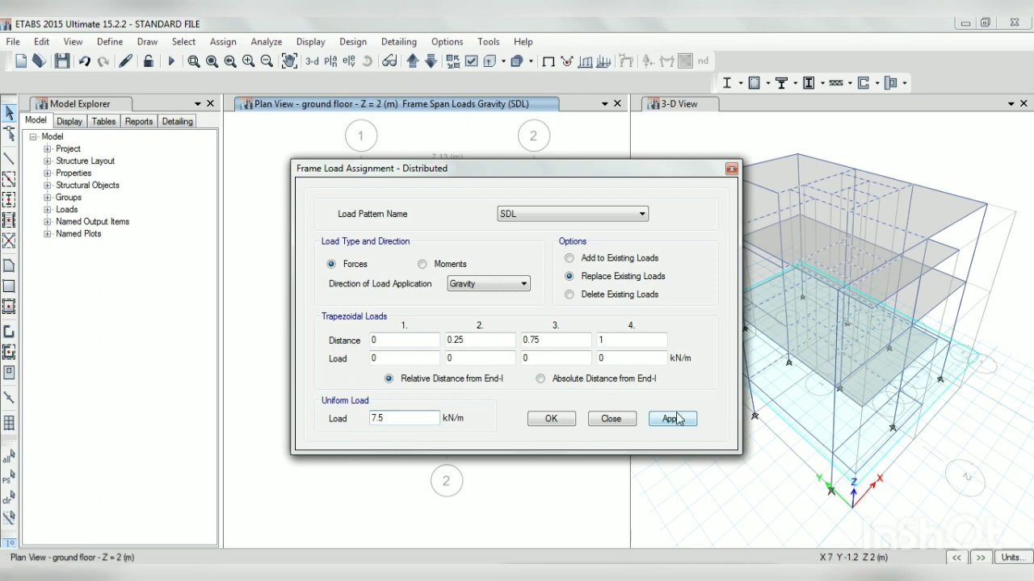
click(550, 420)
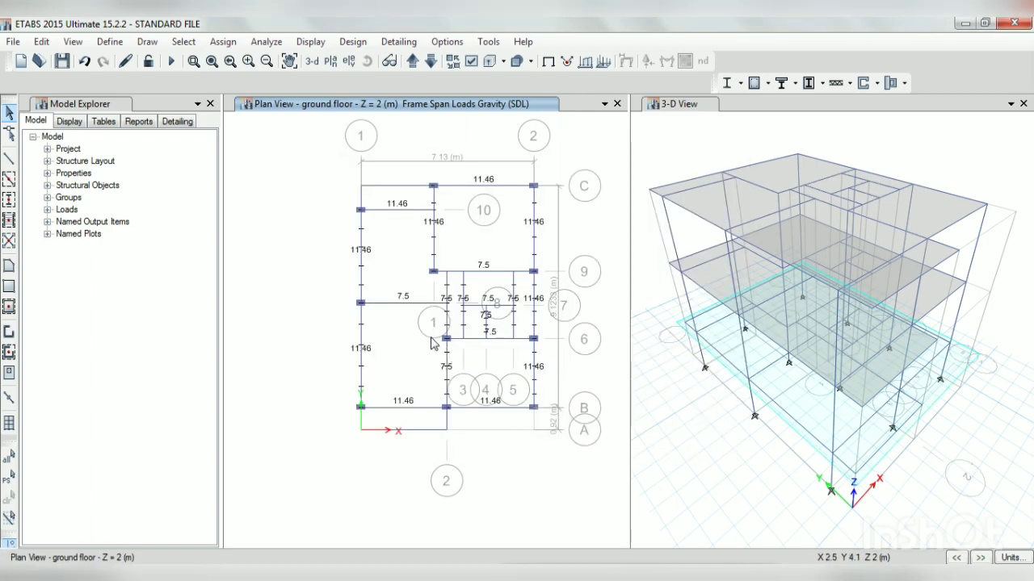
Select the edge beams of both slab projections, near grids C and A, and assign a uniform distributed gravity load of 4.9 kN/m under SDL
click(398, 186)
click(396, 204)
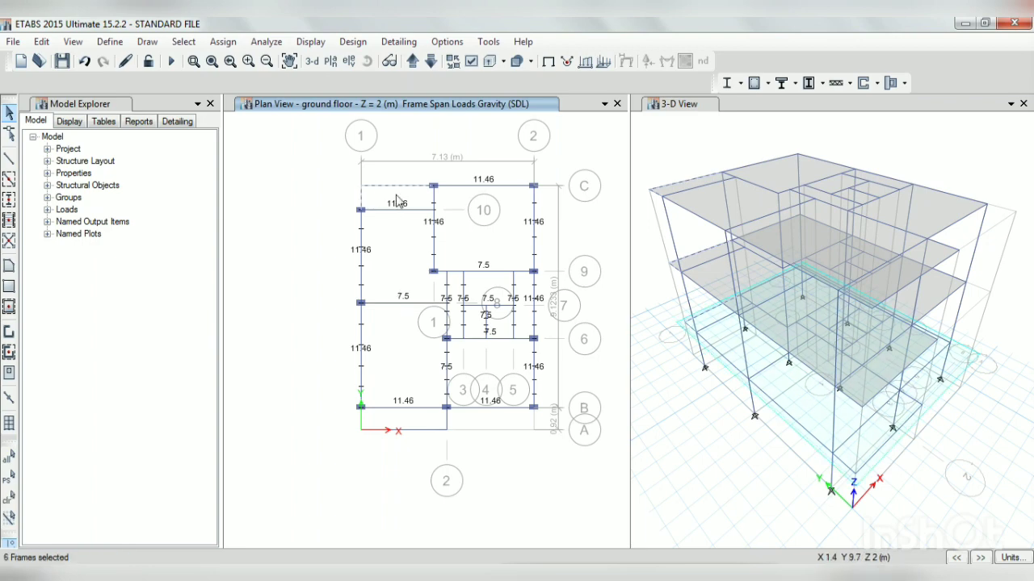
click(362, 420)
click(379, 429)
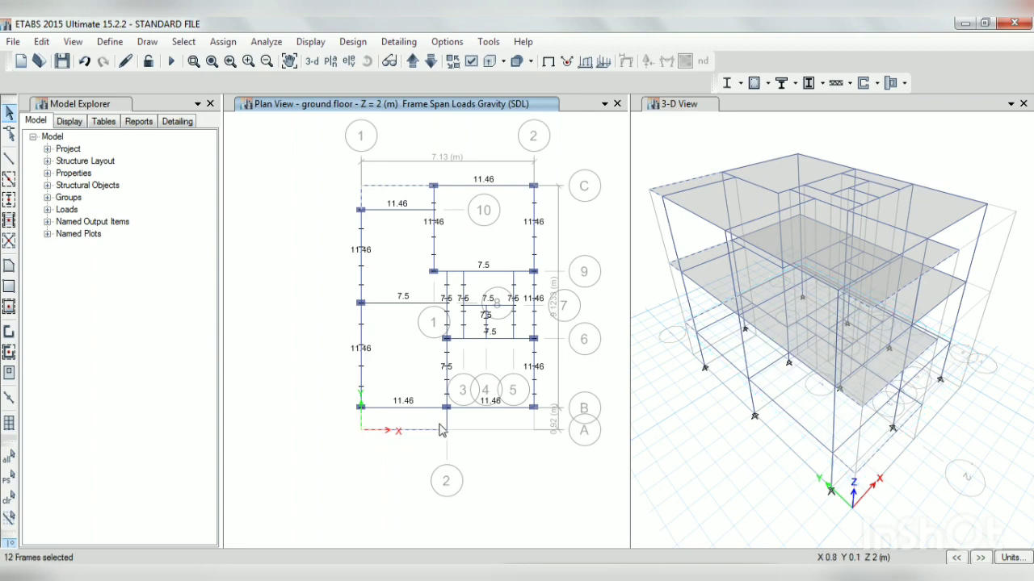
click(409, 429)
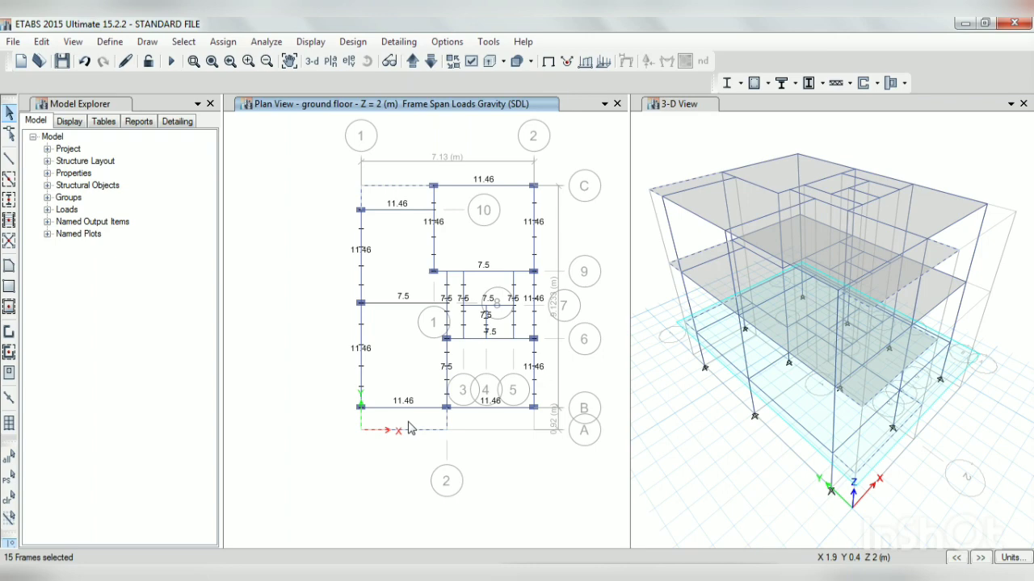
click(222, 42)
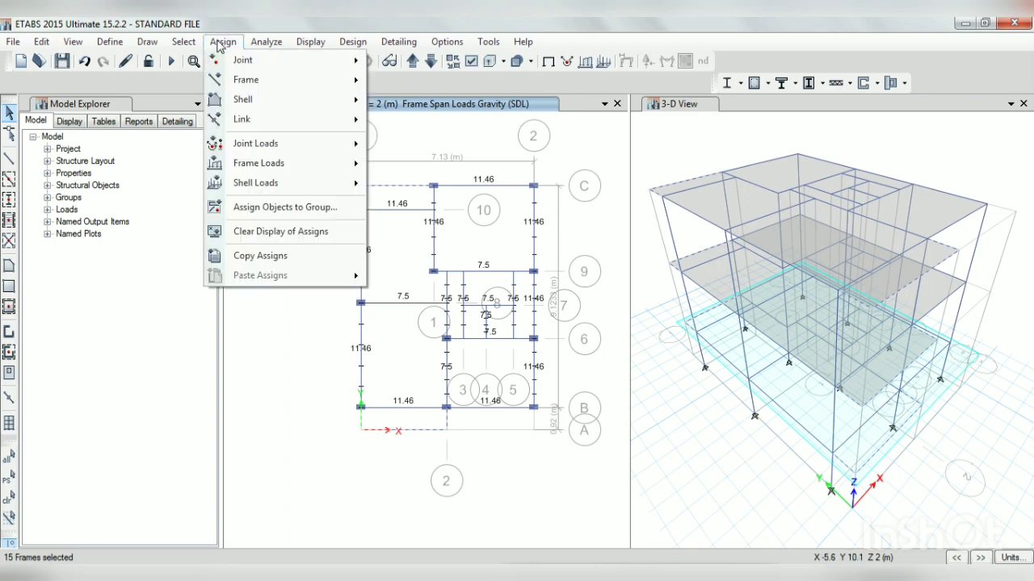
mouse_move(279, 166)
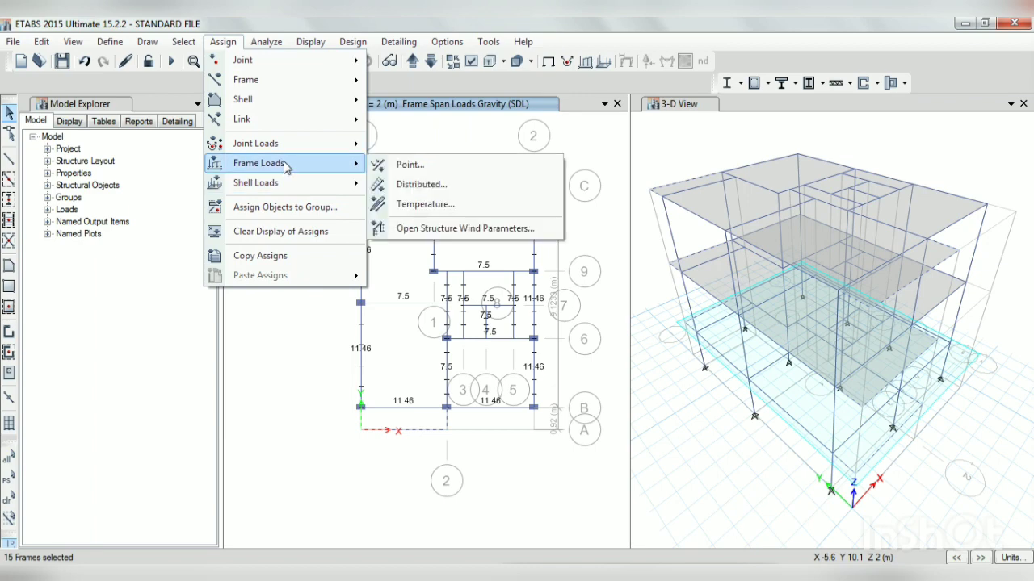
click(421, 184)
drag(393, 418, 333, 417)
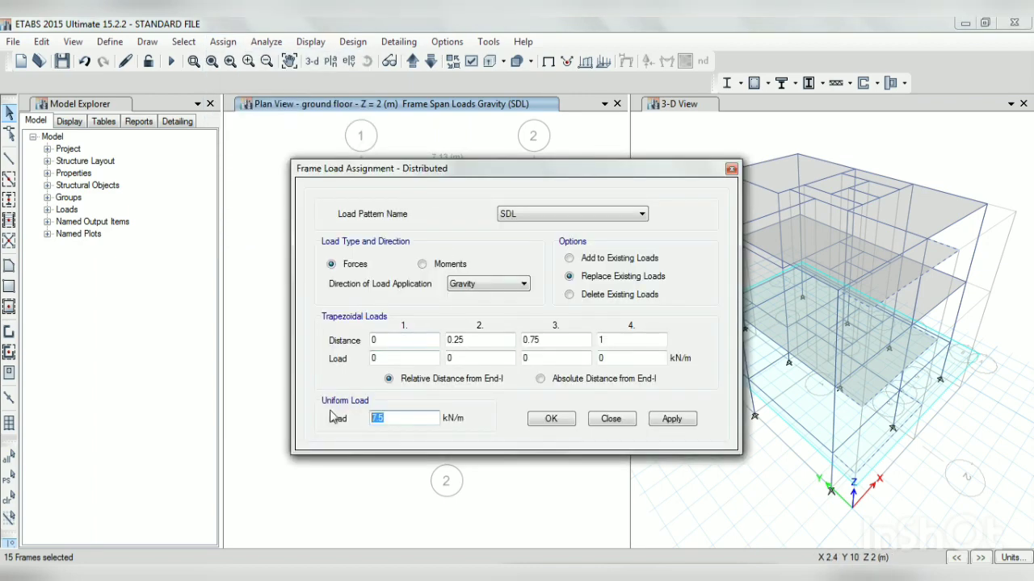
text(4.9)
click(675, 421)
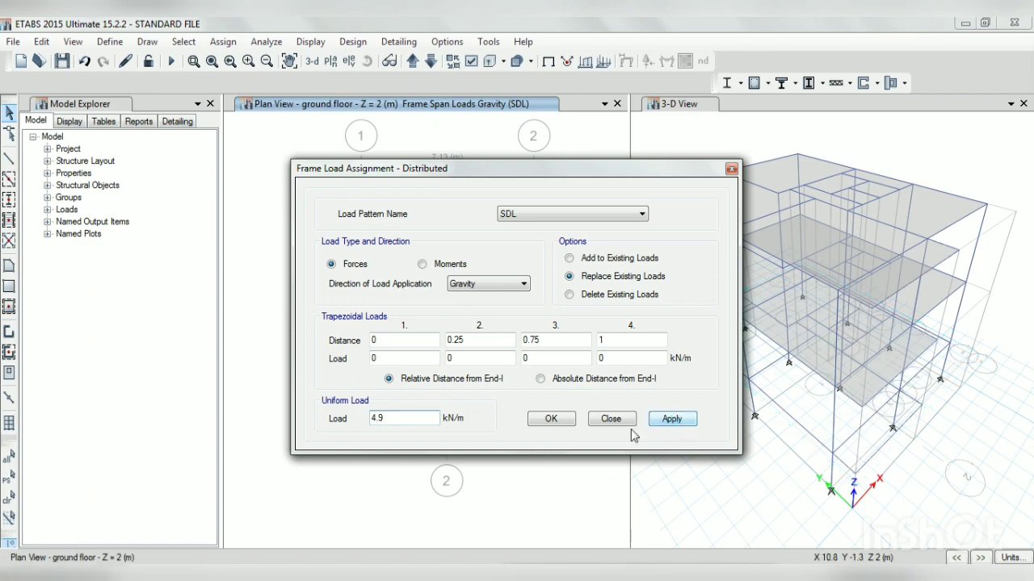
click(551, 418)
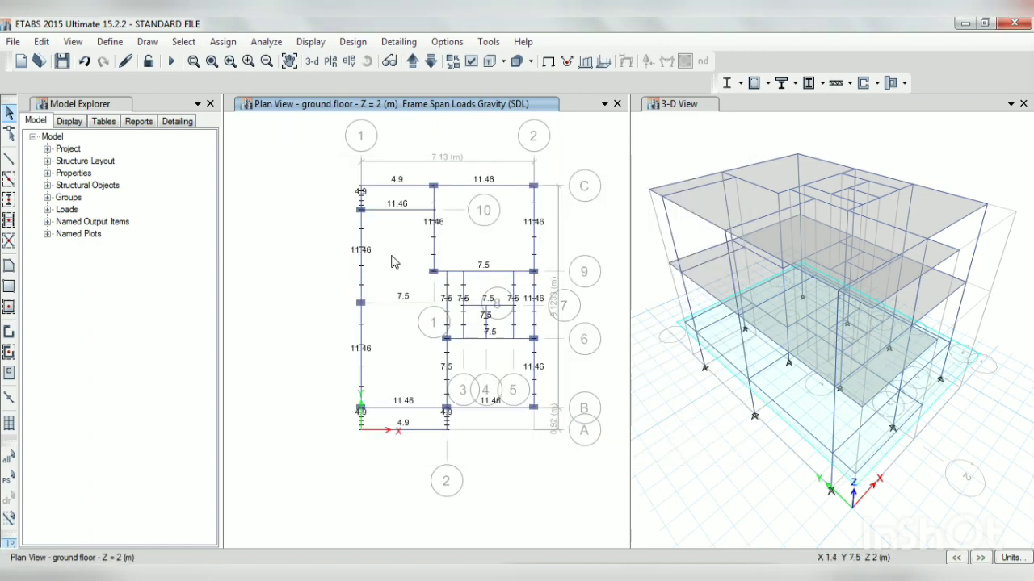
On the Base plan, window-select all joints with the All Stories scope and assign fixed restraints in all translations and rotations
click(412, 61)
click(430, 61)
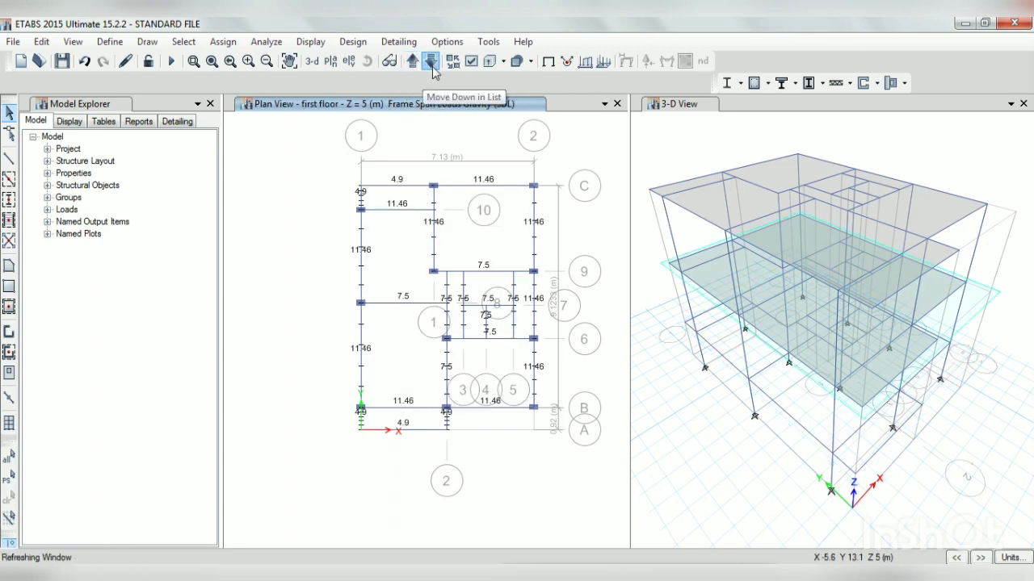
click(431, 61)
drag(331, 171, 577, 472)
click(223, 41)
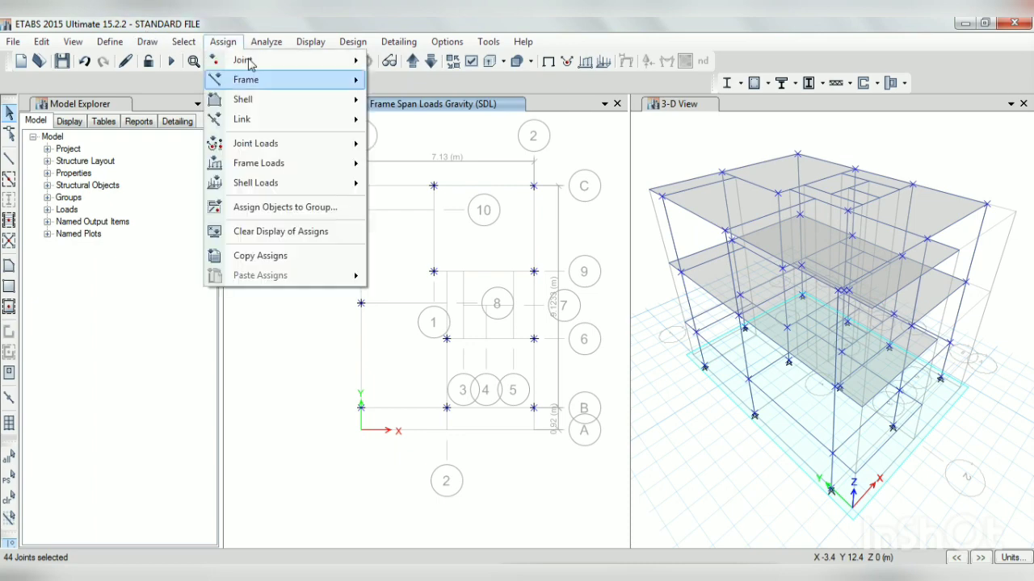
mouse_move(273, 72)
click(418, 61)
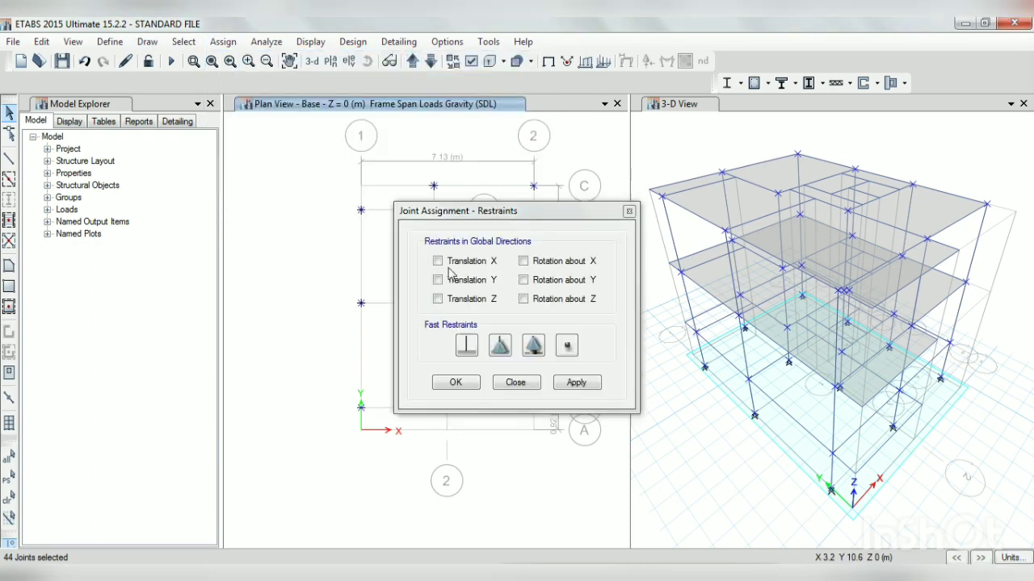
click(466, 346)
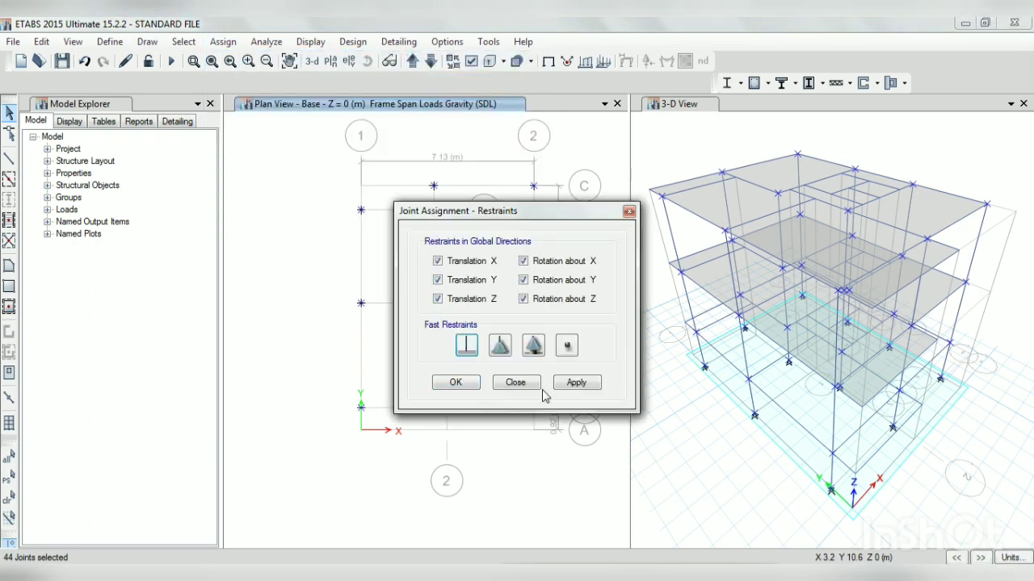
click(576, 382)
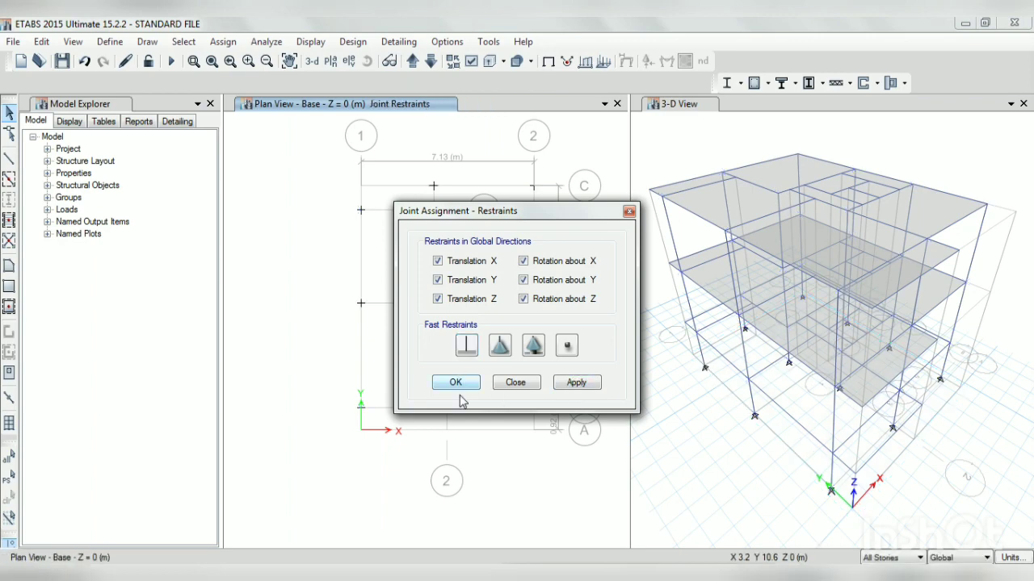
click(457, 383)
Create a linear-add load combination named 1.5(DL+LL+SDL) with the Dead case at a scale factor of 1.5
click(101, 47)
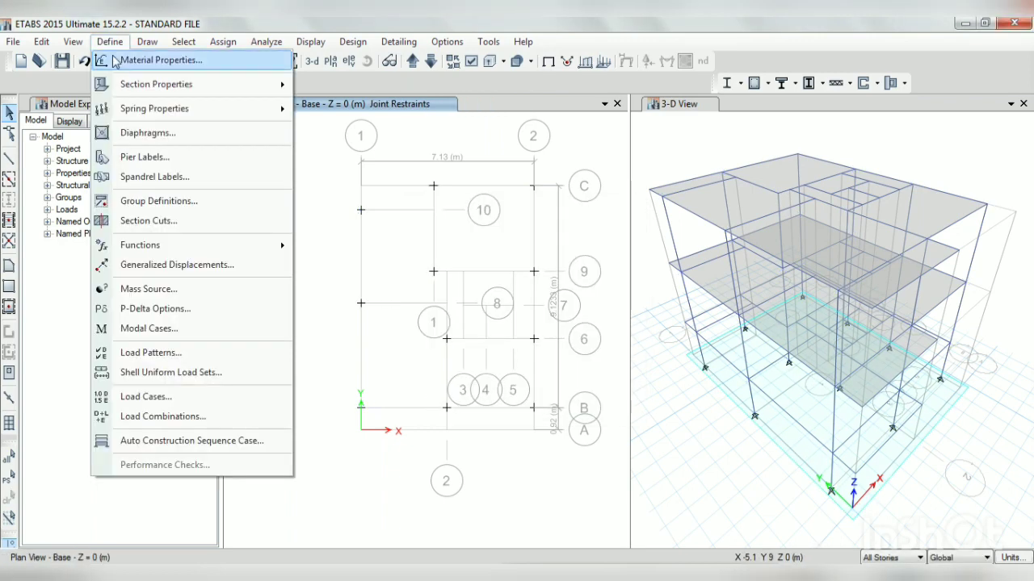
click(165, 414)
click(595, 236)
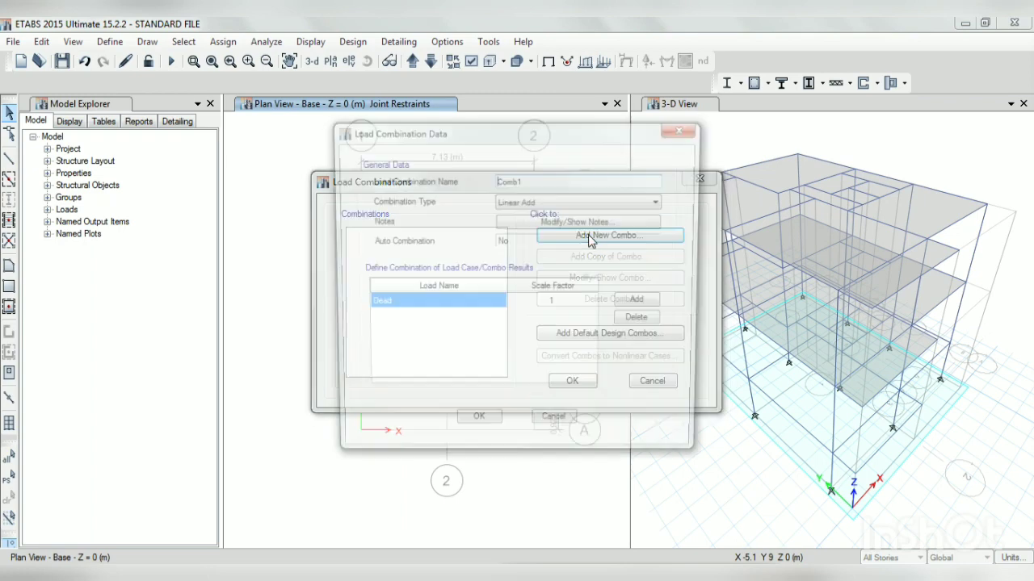
drag(532, 179, 478, 179)
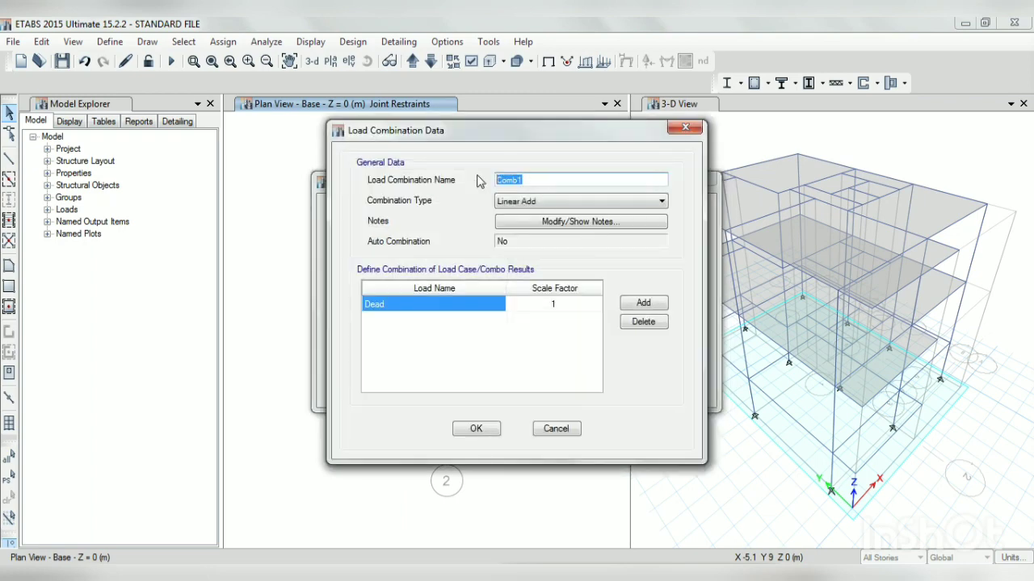
text(1.5(DL+LL+SDL)
click(558, 310)
text(1)
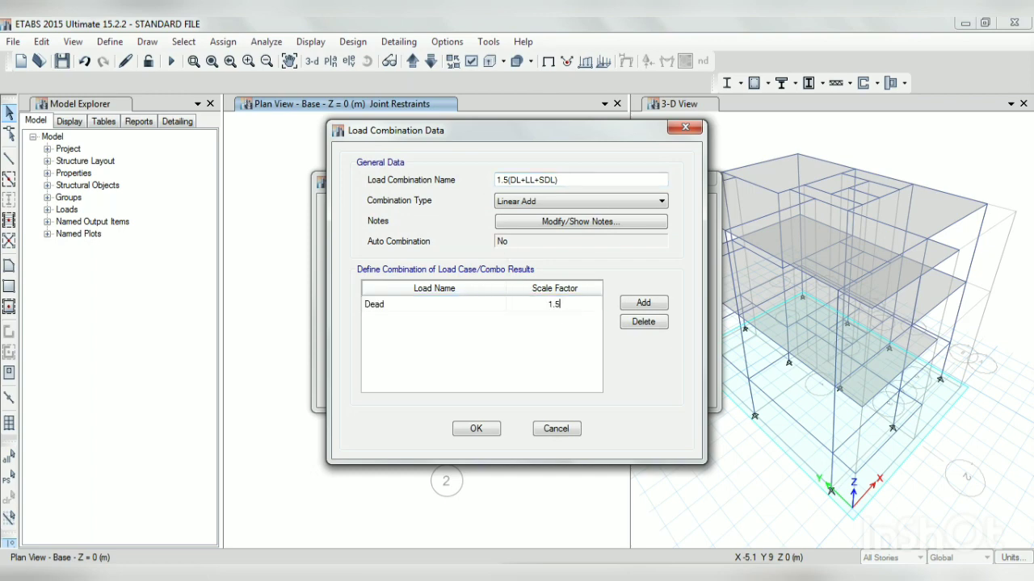
Add the Live case to the load combination with a scale factor of 1.5
click(654, 303)
click(456, 319)
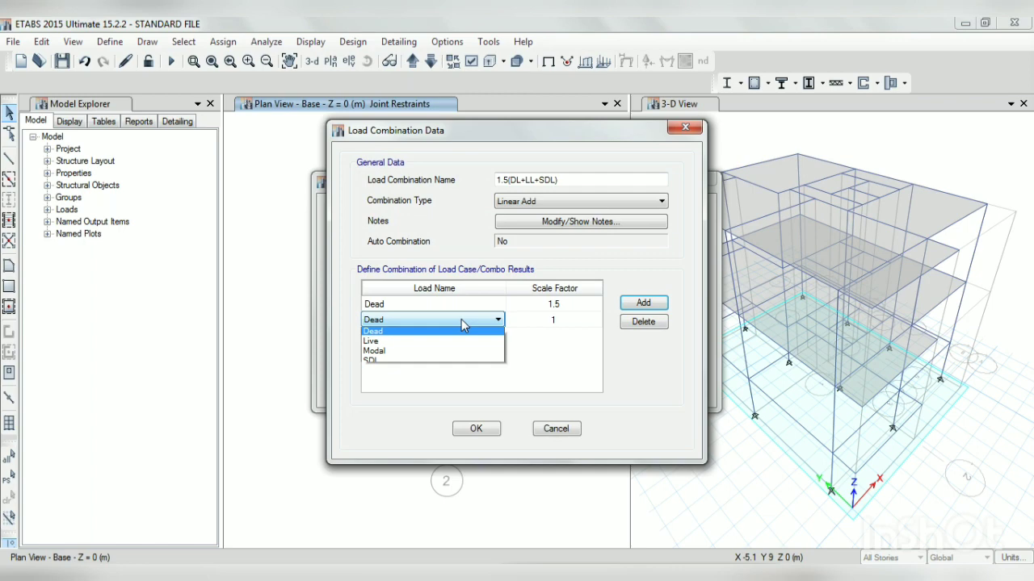
click(396, 345)
click(554, 320)
click(555, 322)
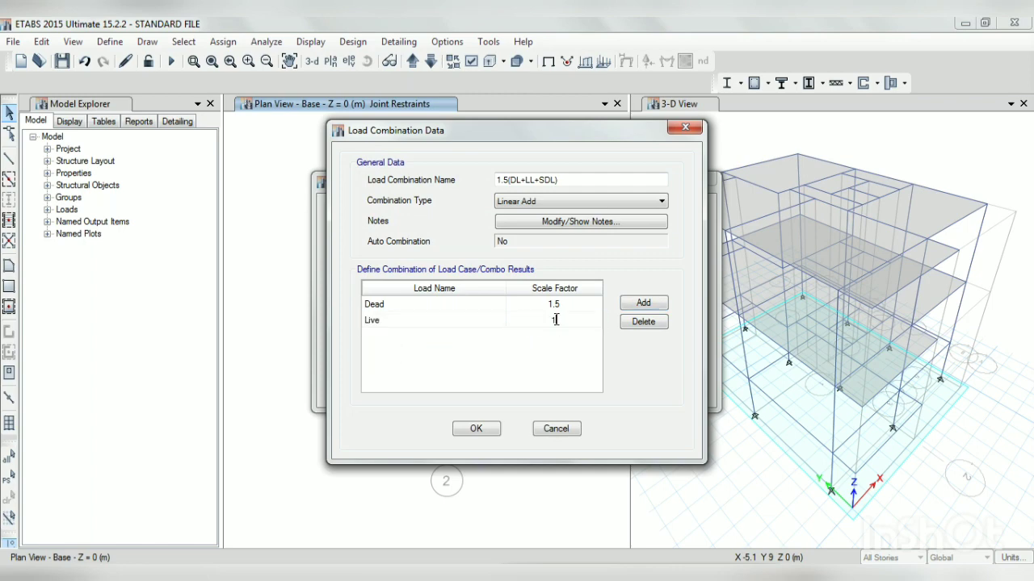
Add the SDL case to the load combination with a scale factor of 1.5 and save the combination
click(635, 309)
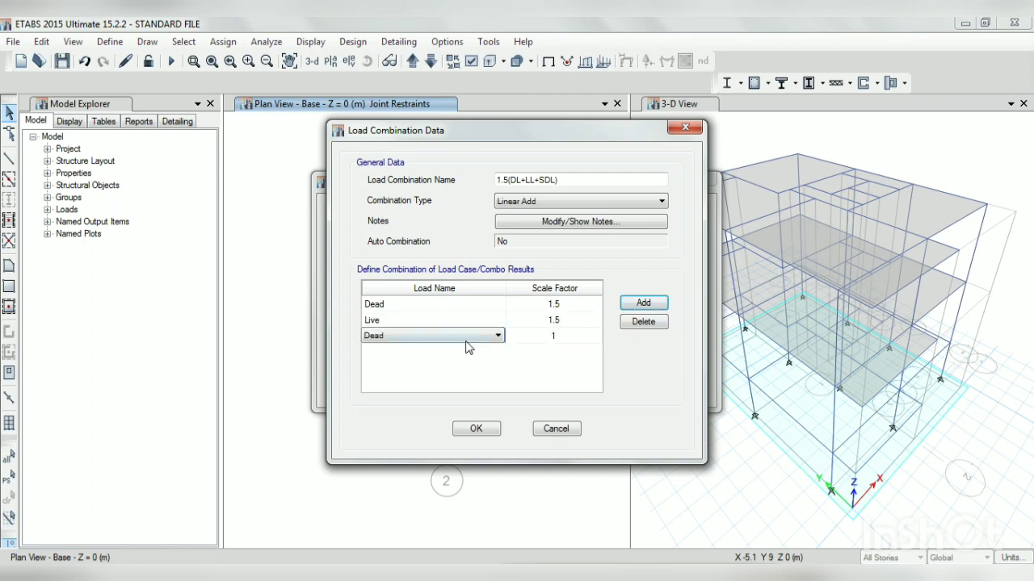
click(441, 339)
click(393, 380)
click(555, 336)
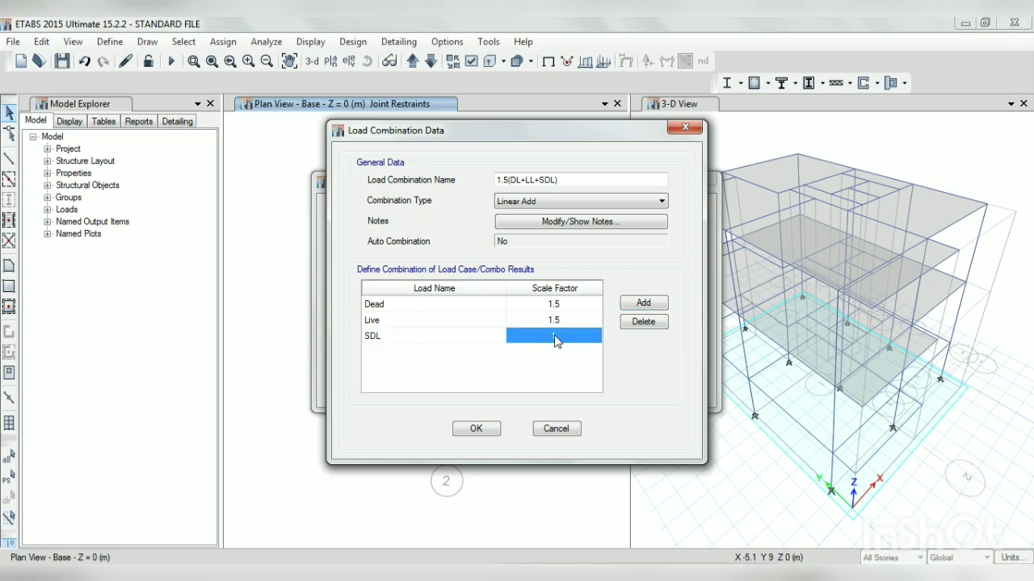
click(556, 338)
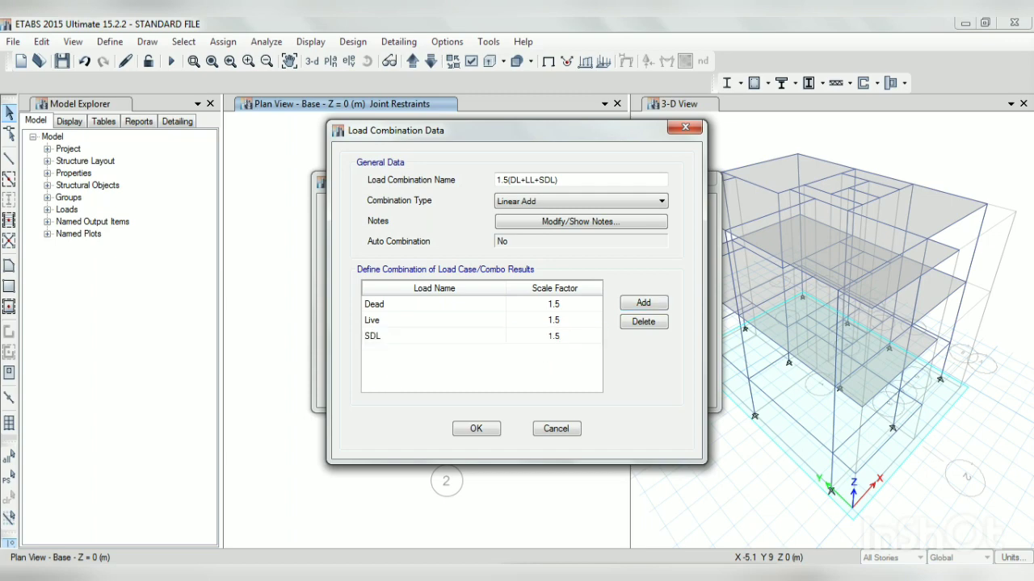
click(475, 428)
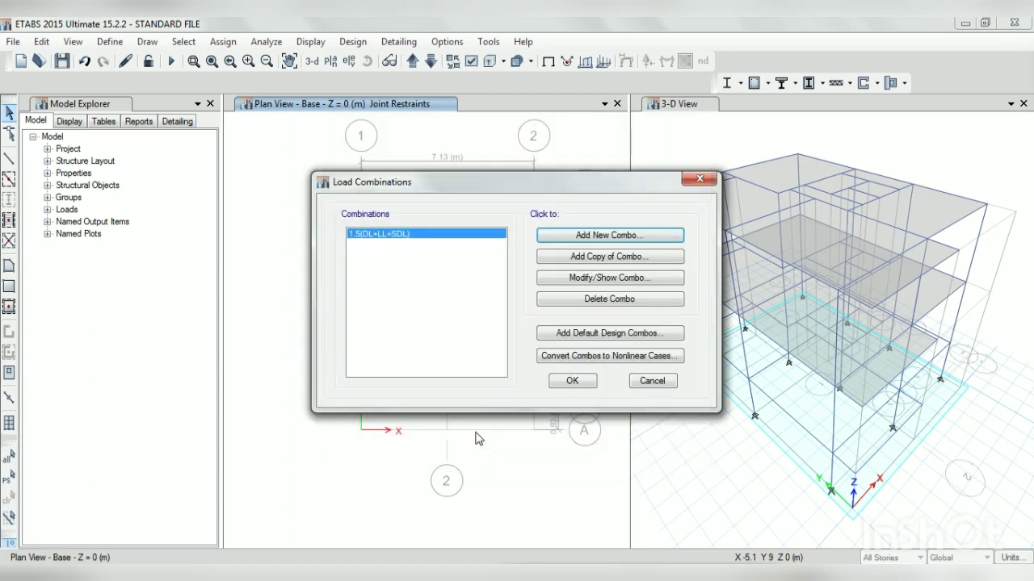
click(571, 381)
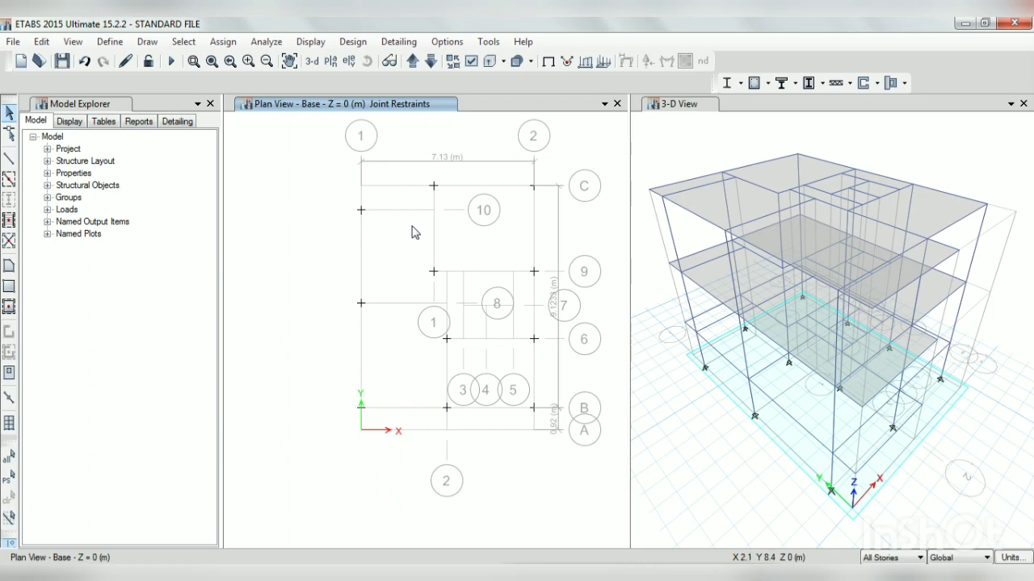
Run the analysis and display the deformed shape in the elevation along grid A
click(253, 46)
click(300, 212)
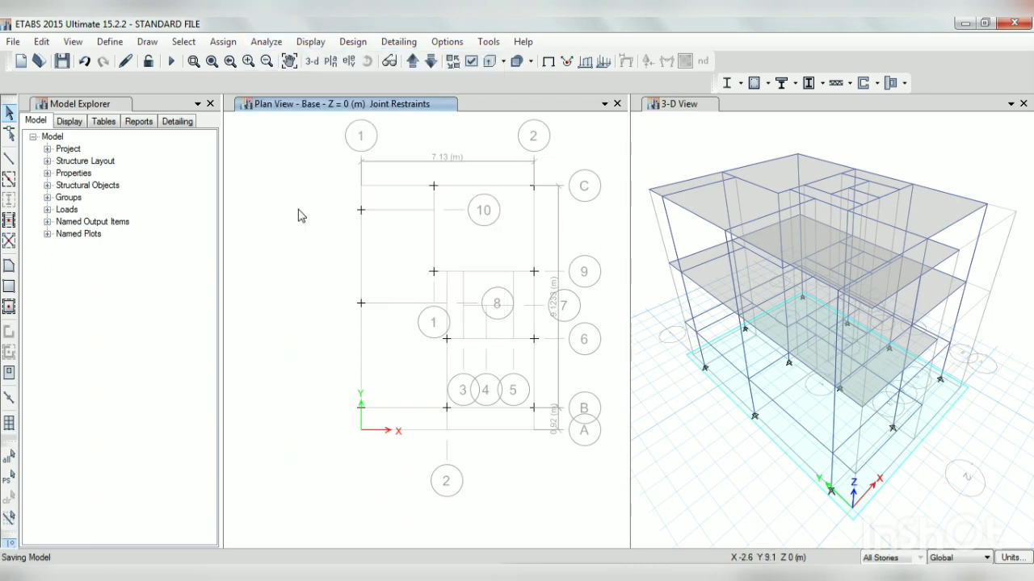
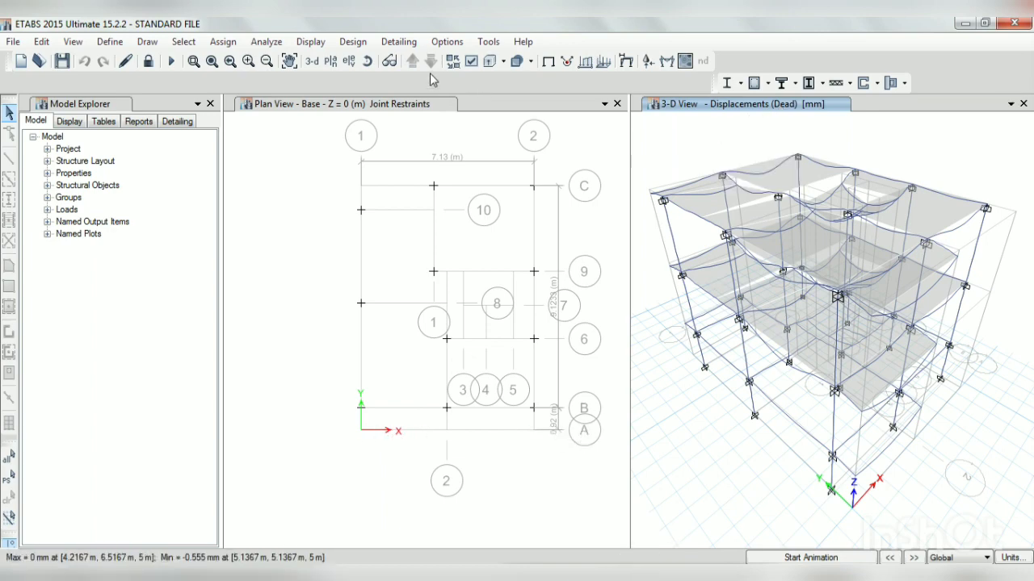
click(349, 62)
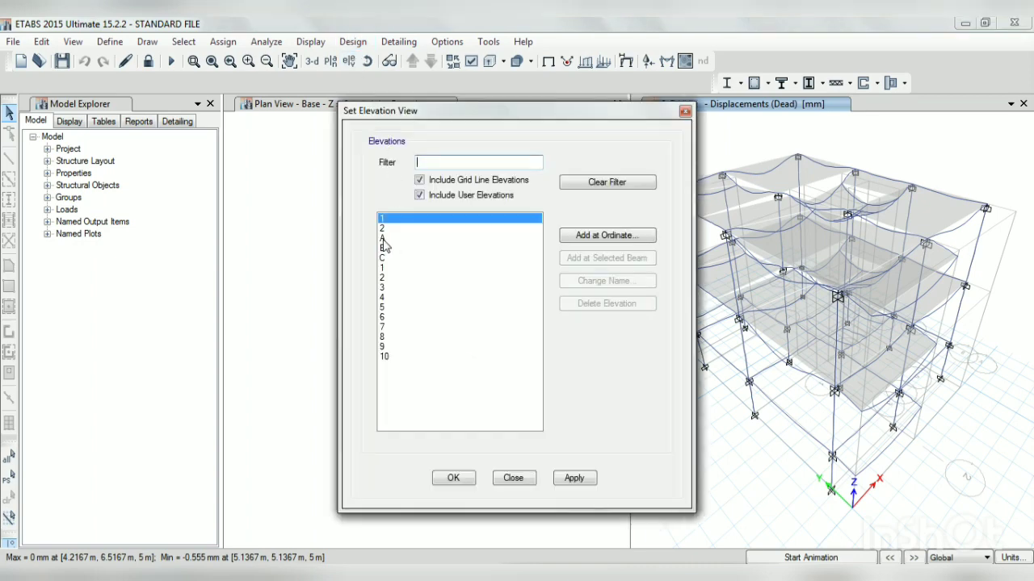
click(393, 239)
click(573, 479)
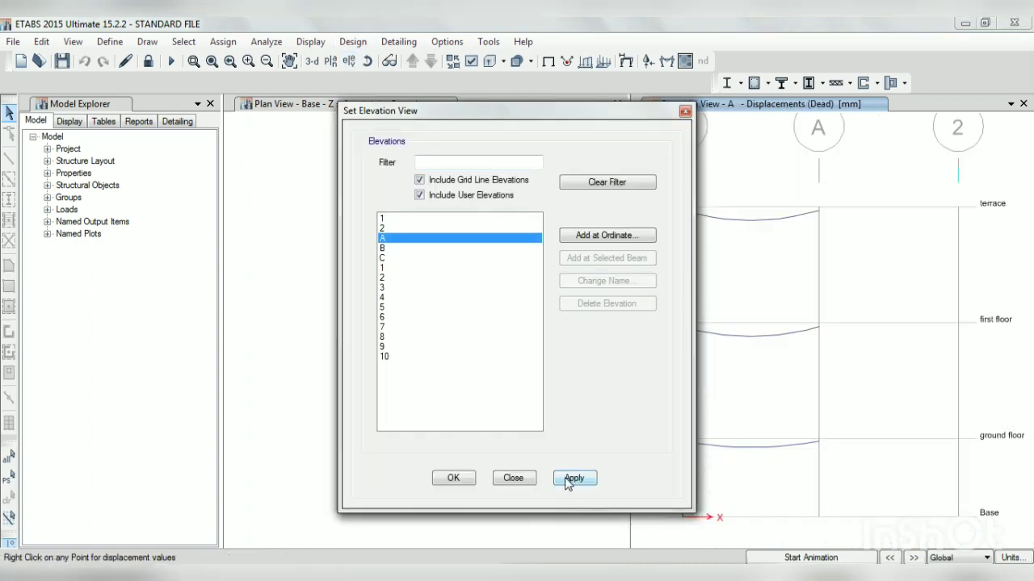
click(453, 478)
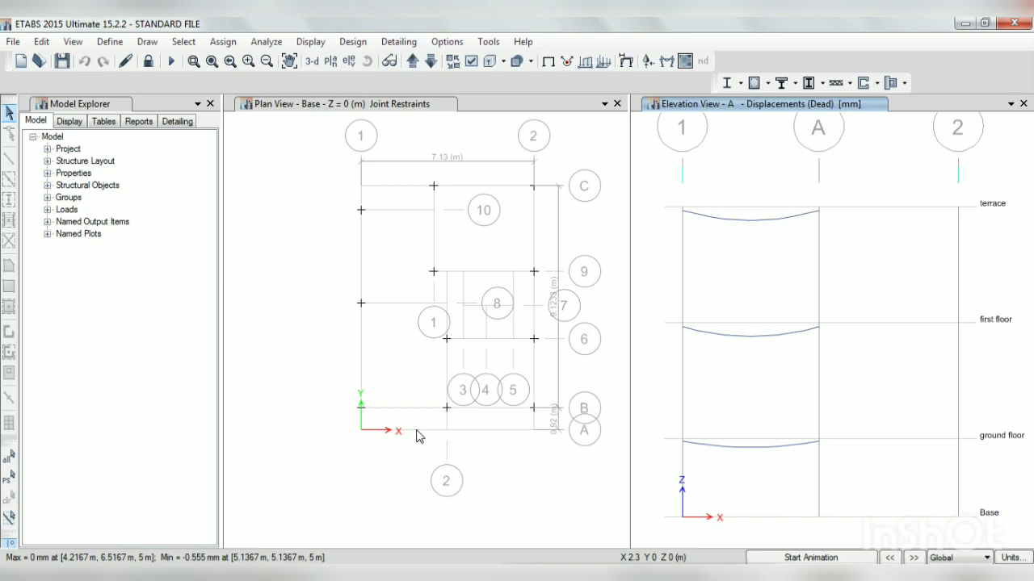
Display the filled Moment 3-3 diagram with values for the 1.5(DL+LL+SDL) combination on the grid A elevation
click(319, 42)
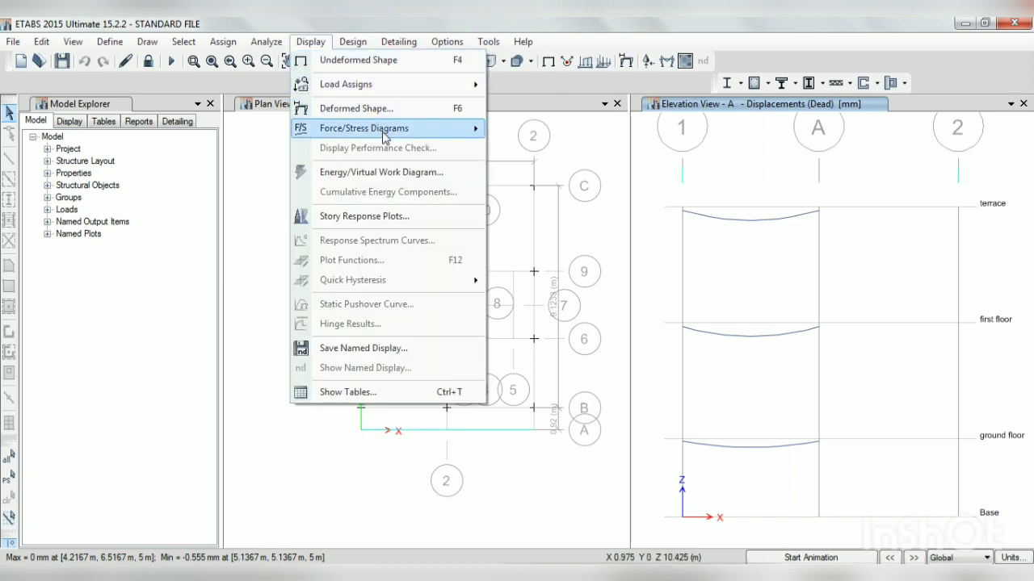
mouse_move(384, 137)
click(547, 173)
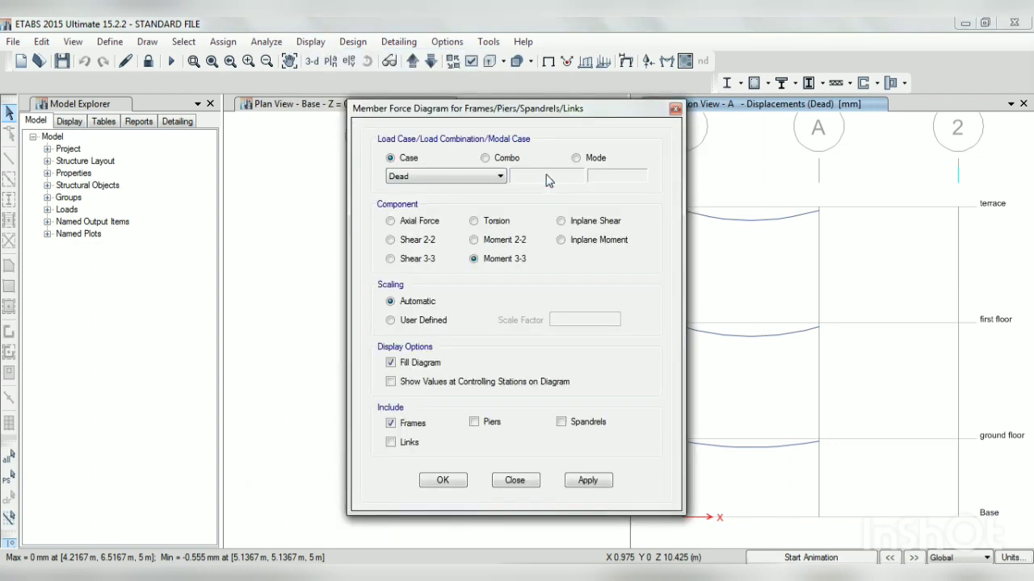
click(485, 158)
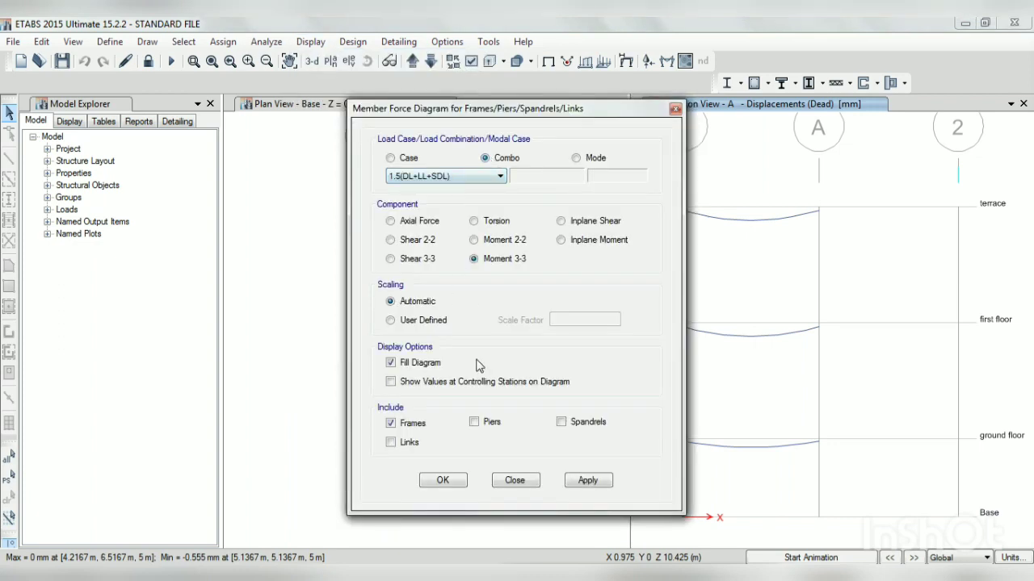
click(432, 384)
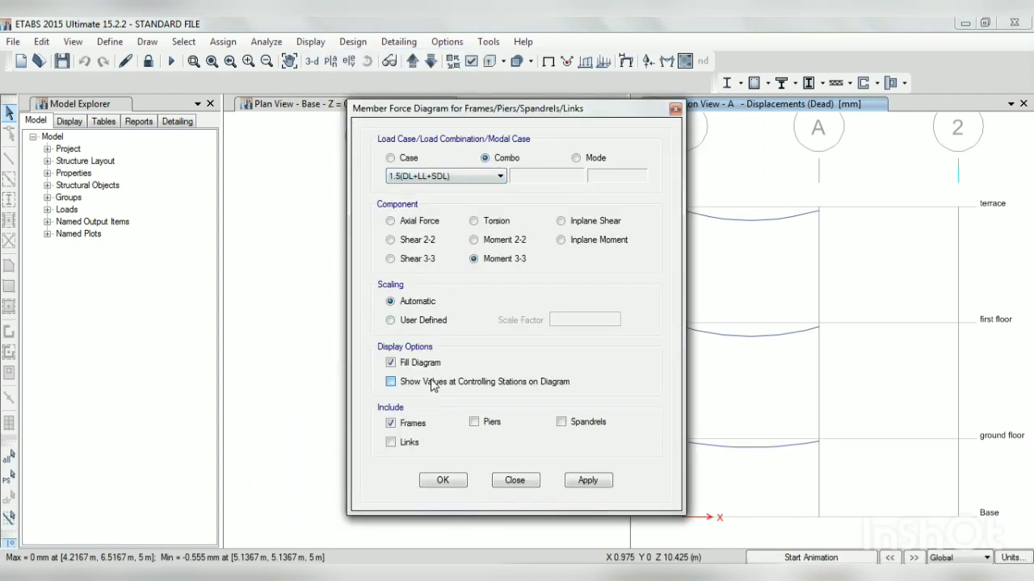
click(587, 480)
click(443, 481)
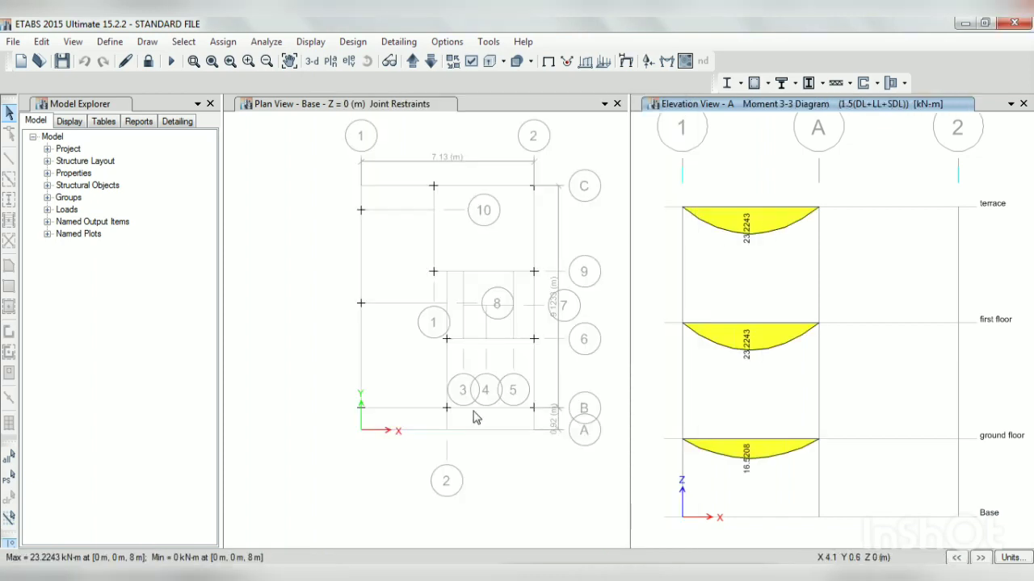
Inspect the assignments, loads and geometry of the ground floor edge beam along grid A in the plan view
click(428, 435)
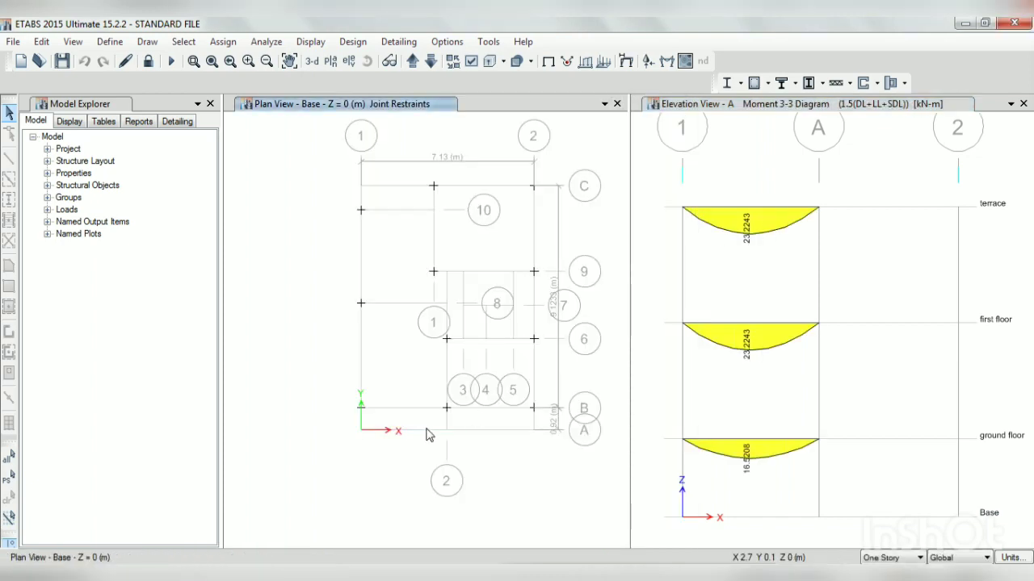
click(412, 62)
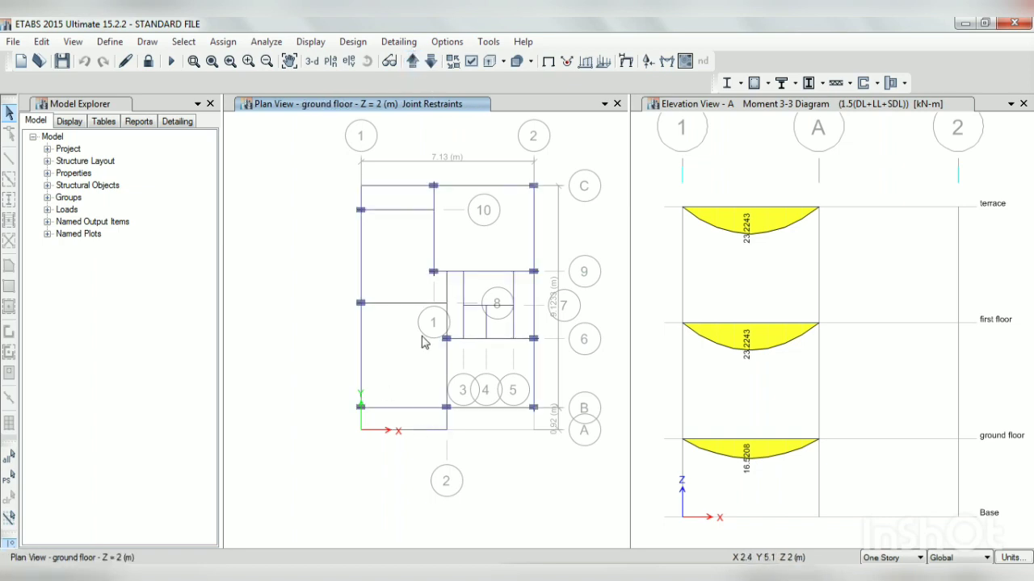
right_click(420, 433)
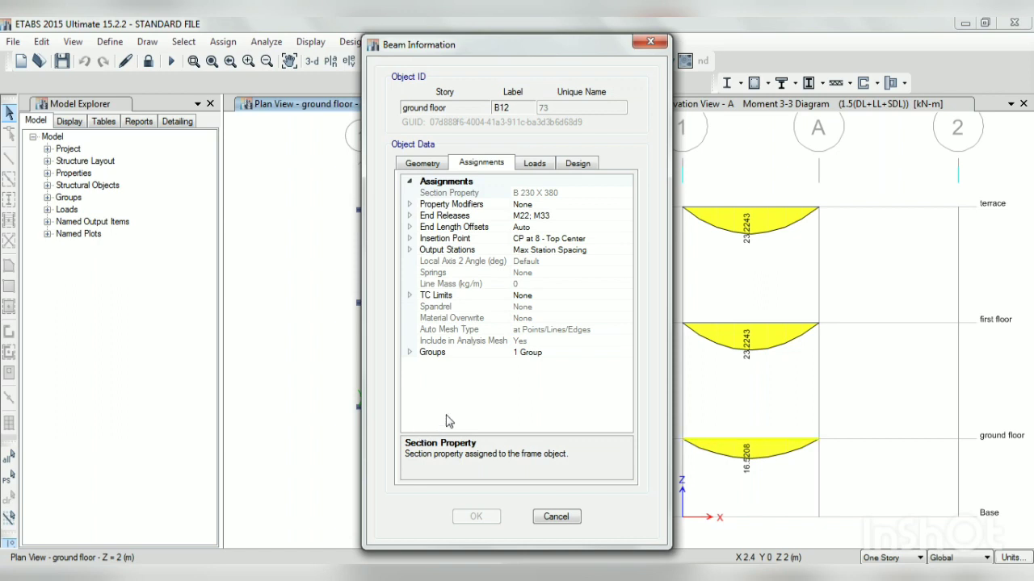
click(534, 165)
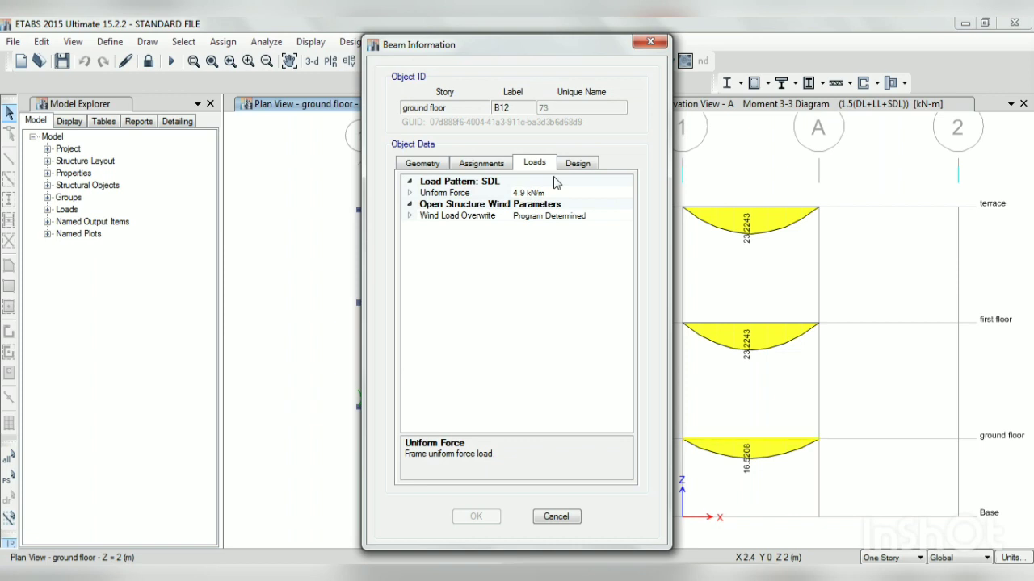
click(477, 165)
key(Left)
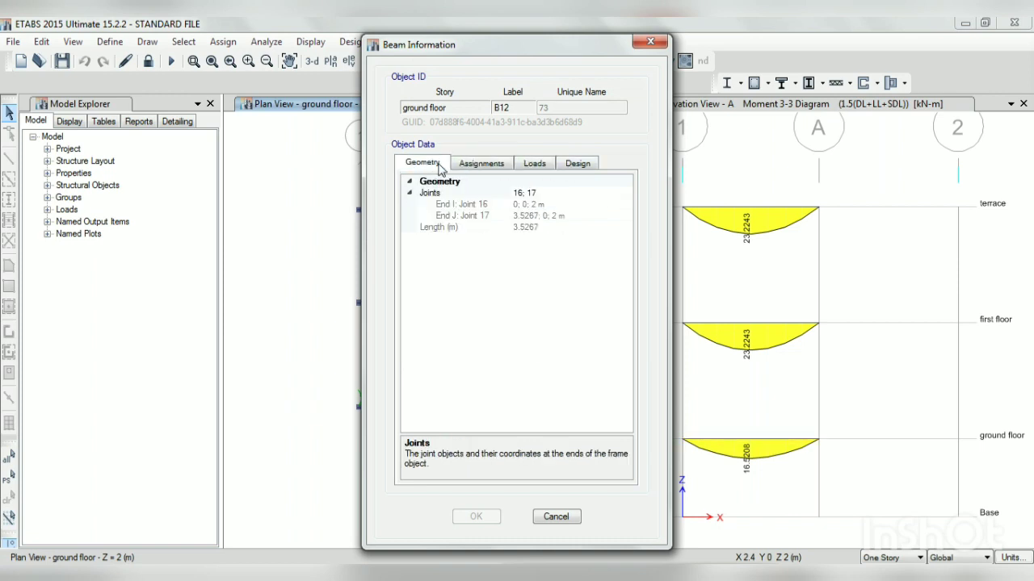
click(650, 42)
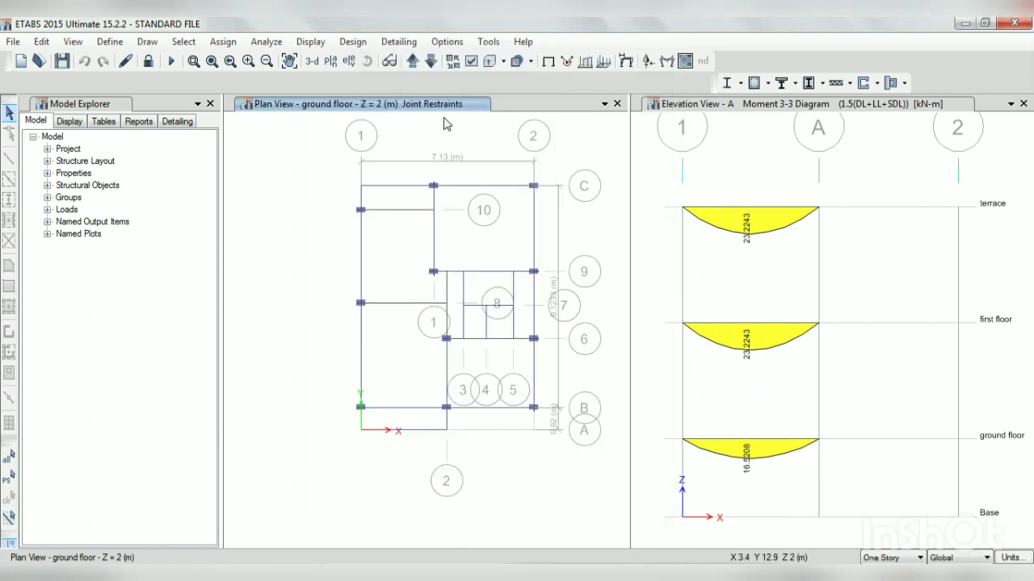
Show the first floor plan and inspect the geometry and assignments of its edge beam along grid A
click(412, 61)
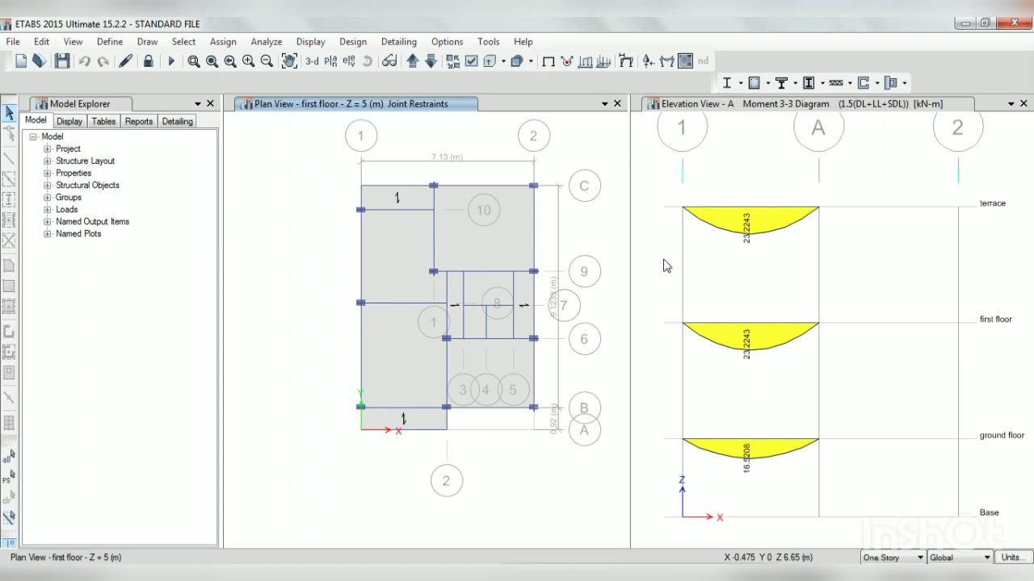
right_click(410, 431)
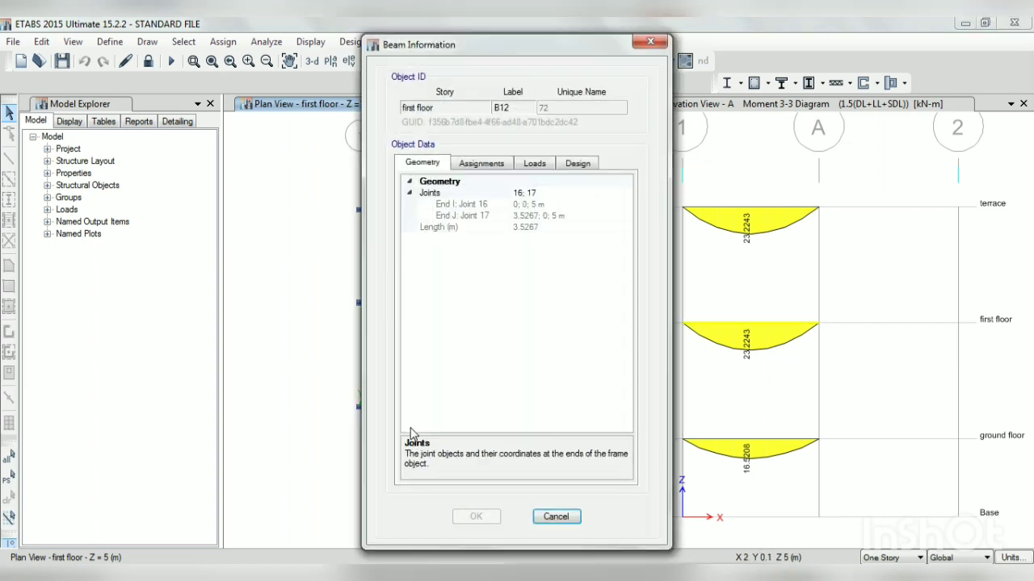
click(482, 163)
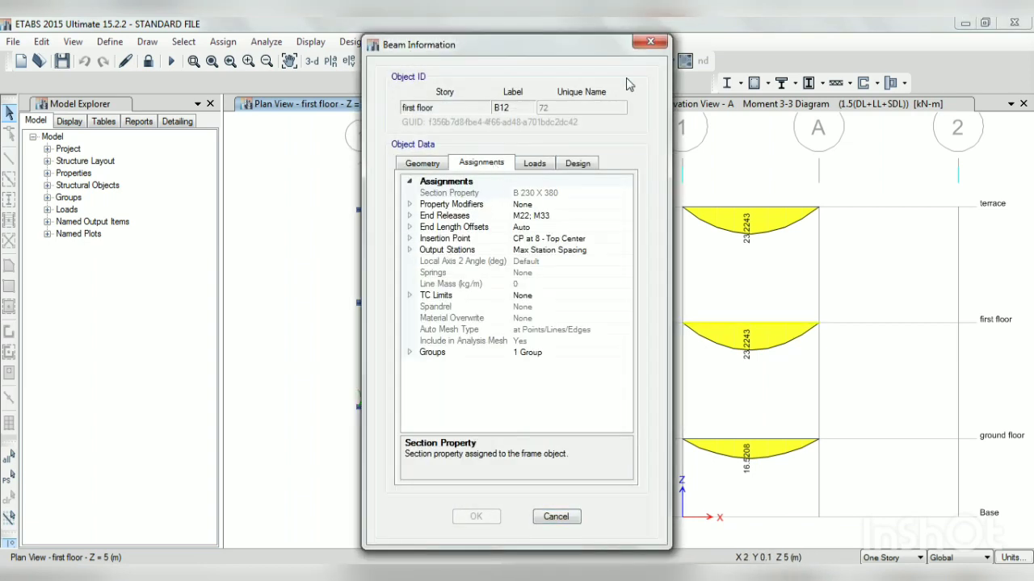
click(650, 41)
Review the first floor grid A beam's load, shear, moment and deflection diagrams for the Dead and Live load cases
right_click(725, 331)
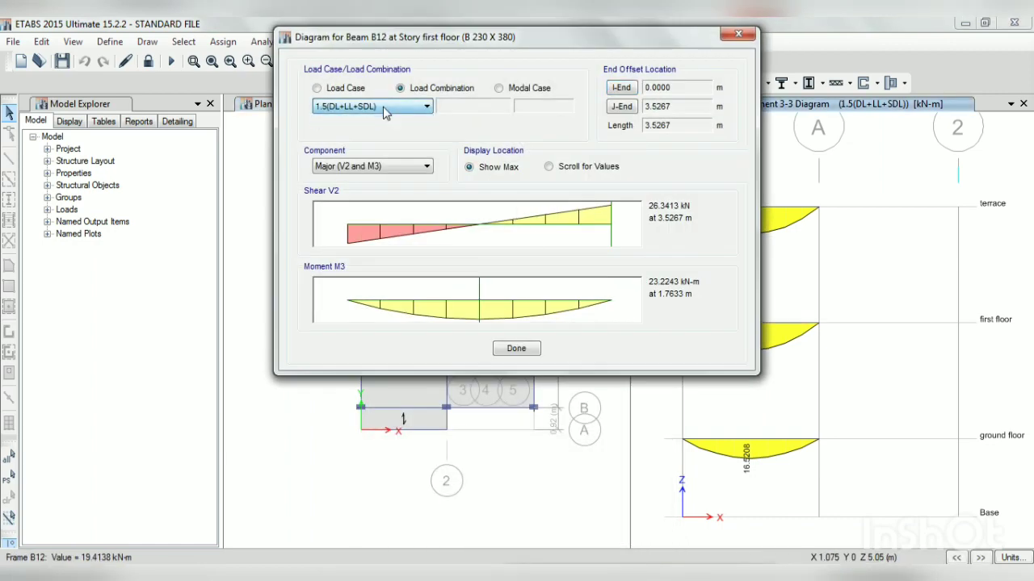
click(347, 89)
click(348, 109)
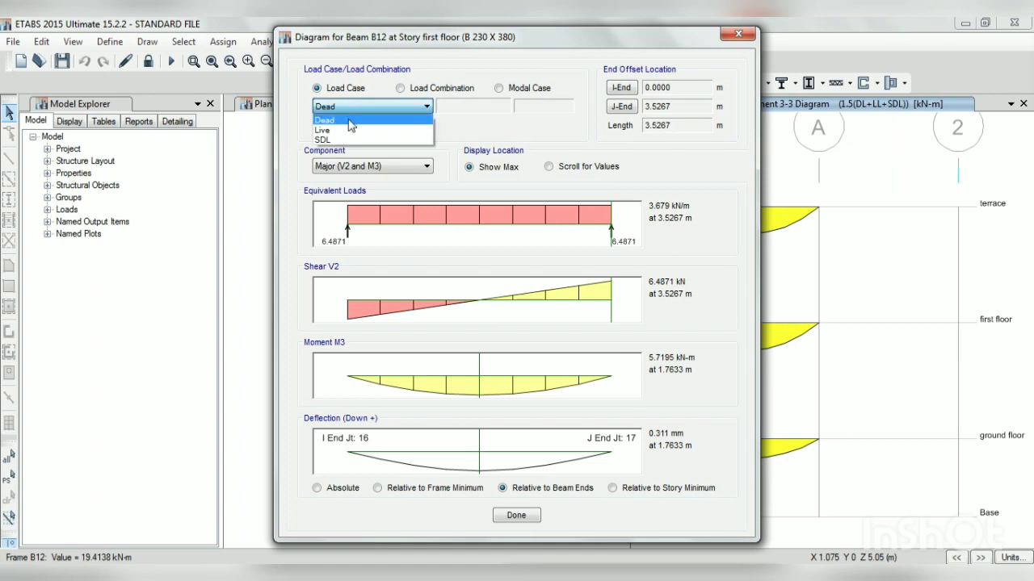
click(323, 130)
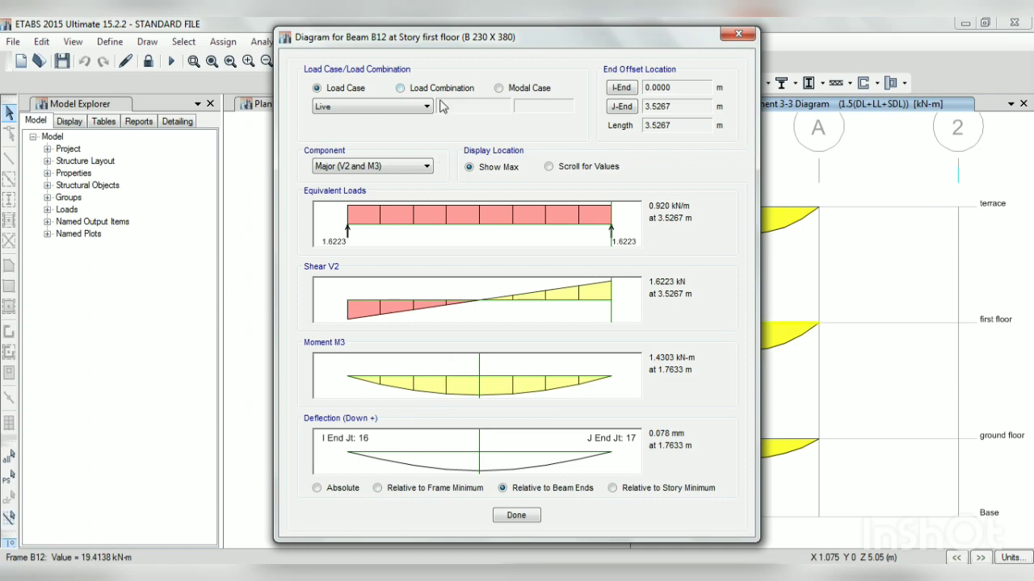
drag(447, 36, 740, 42)
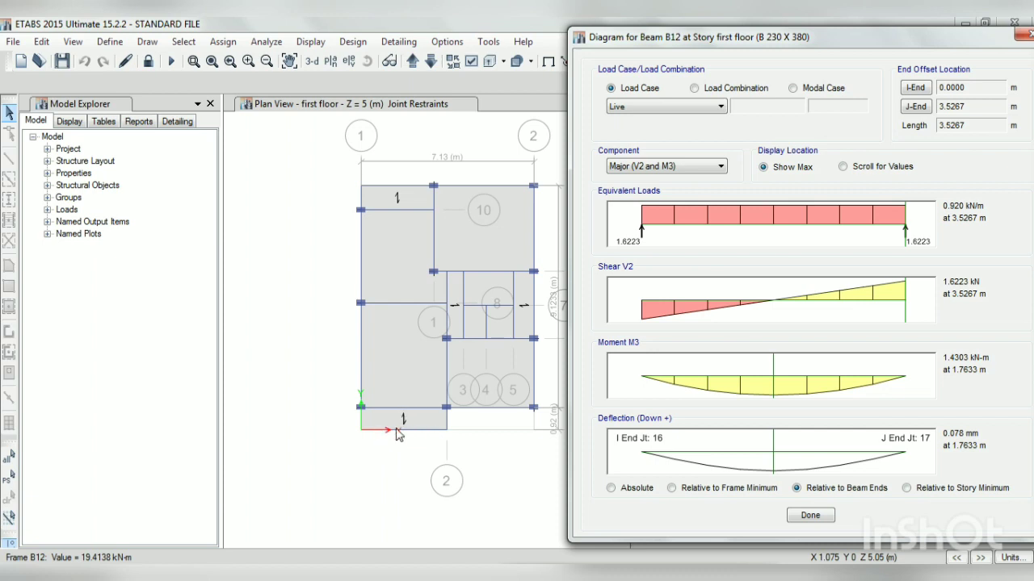
drag(748, 38, 582, 65)
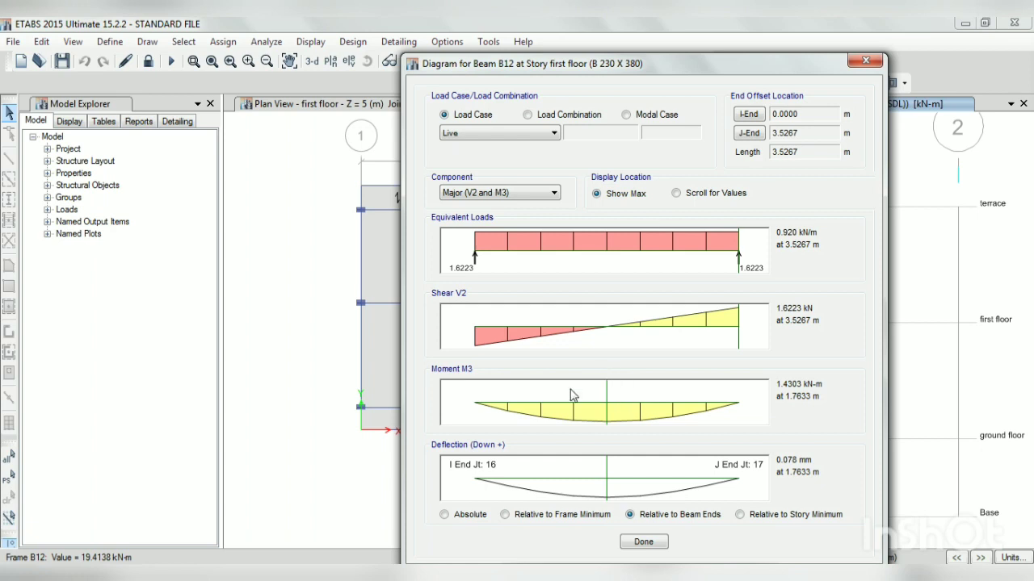
click(864, 60)
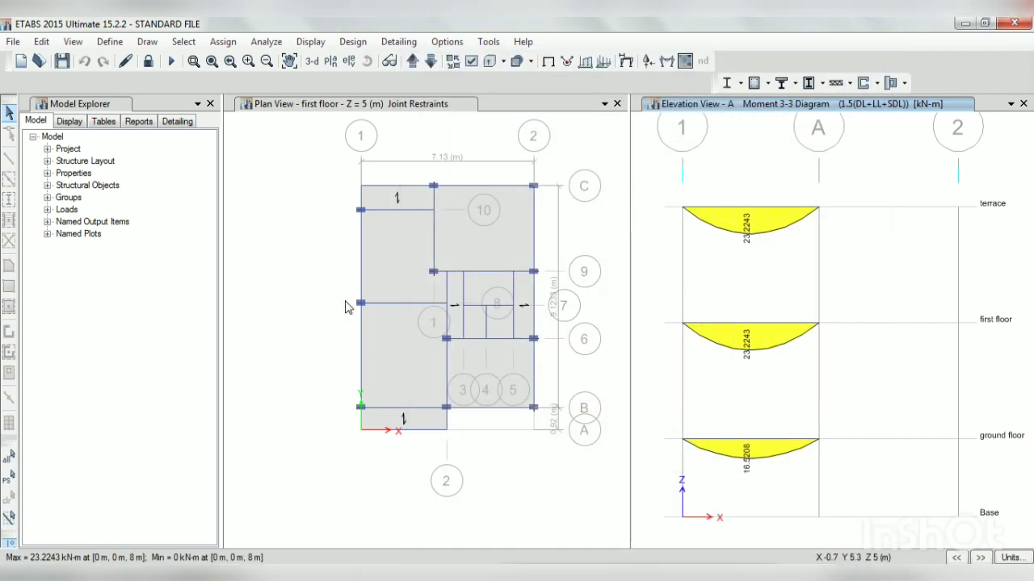